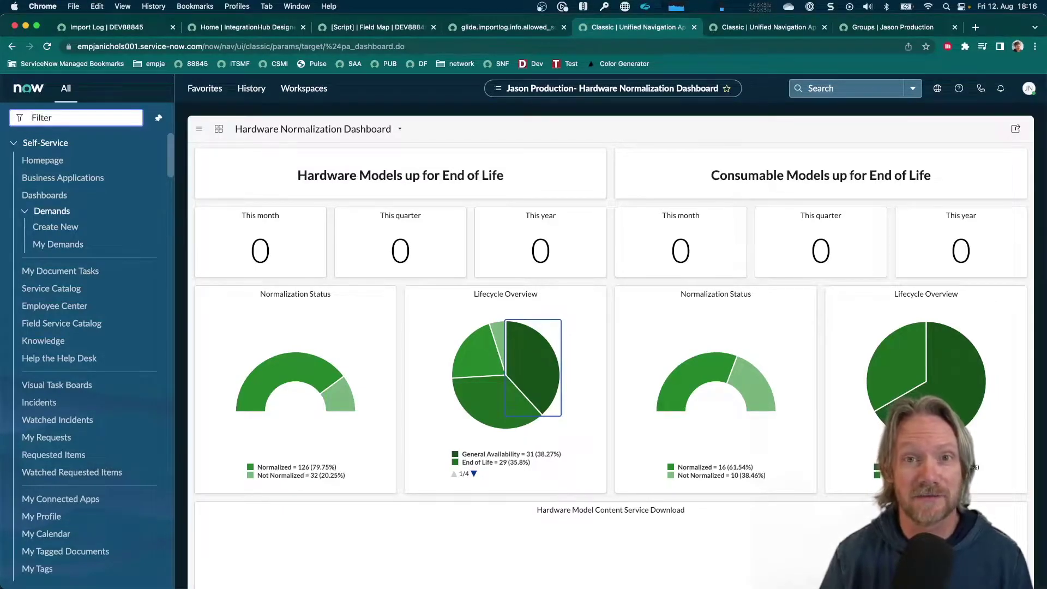
# - Filter the navigator for 'integrationh', go to IntegrationHub - Import, and start a new integration
pyautogui.write('in')
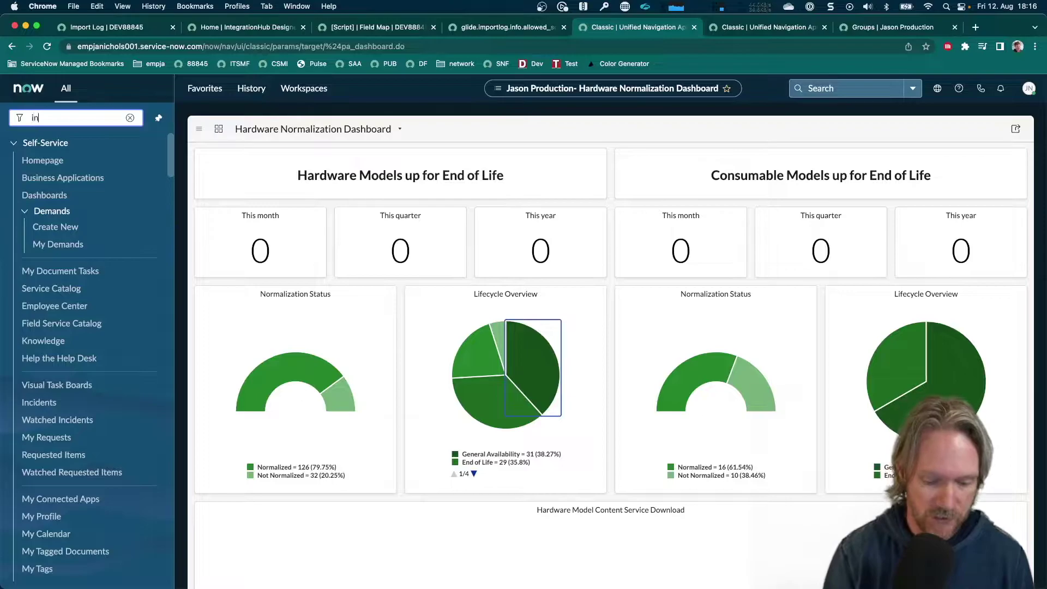
pyautogui.write('tegrationh')
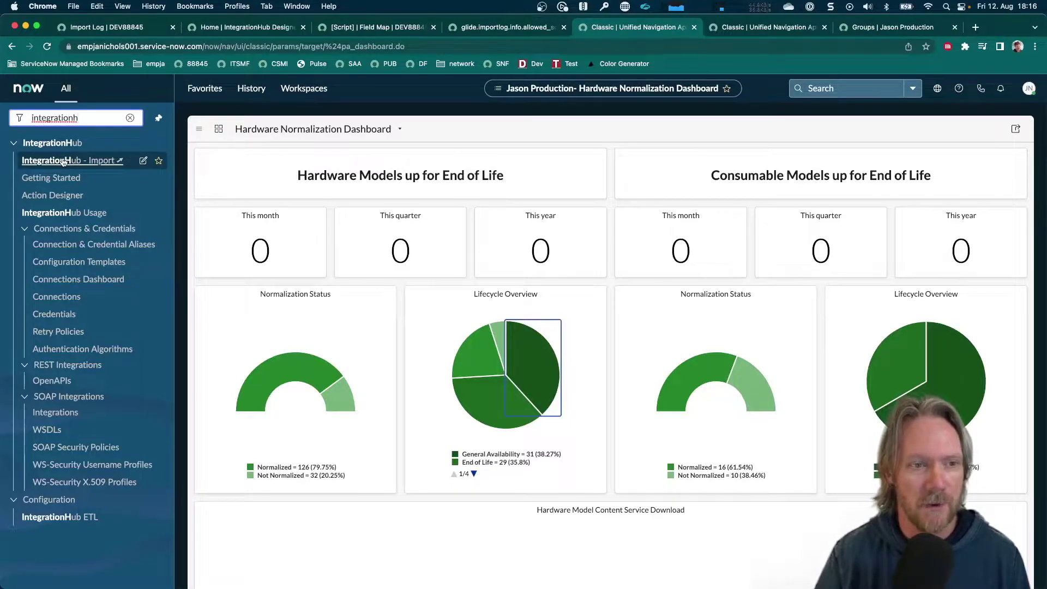
pyautogui.click(64, 162)
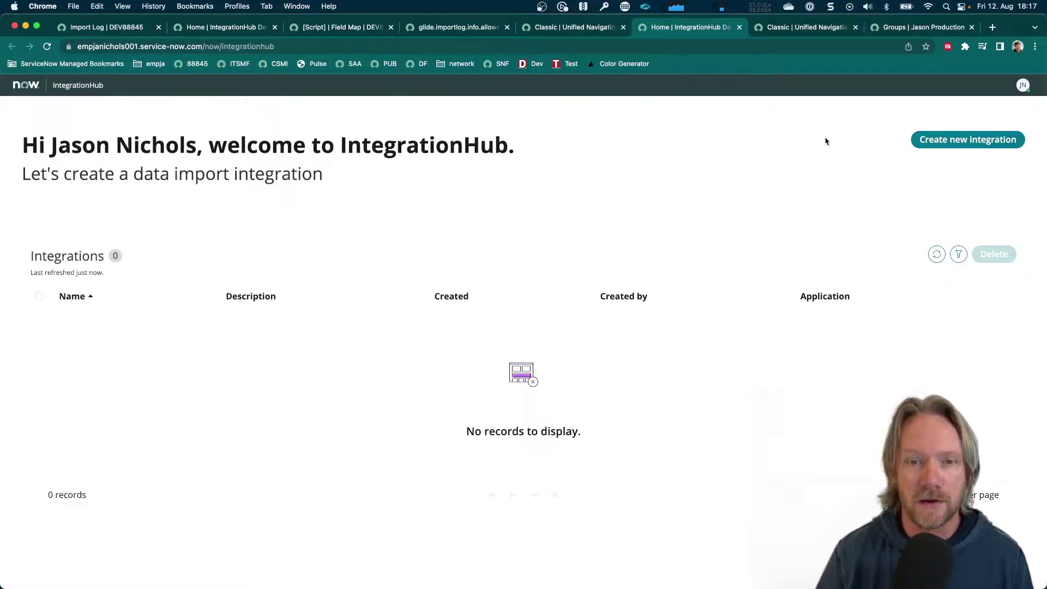
pyautogui.click(935, 140)
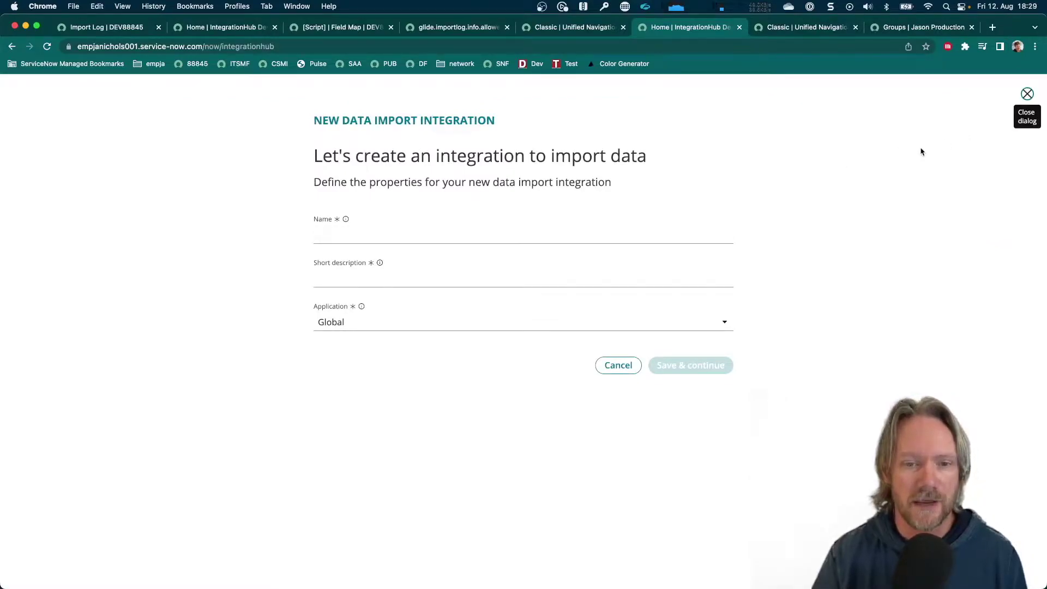
# - Check the groups spreadsheet's columns, then return to the new integration form
pyautogui.press('super+Tab')
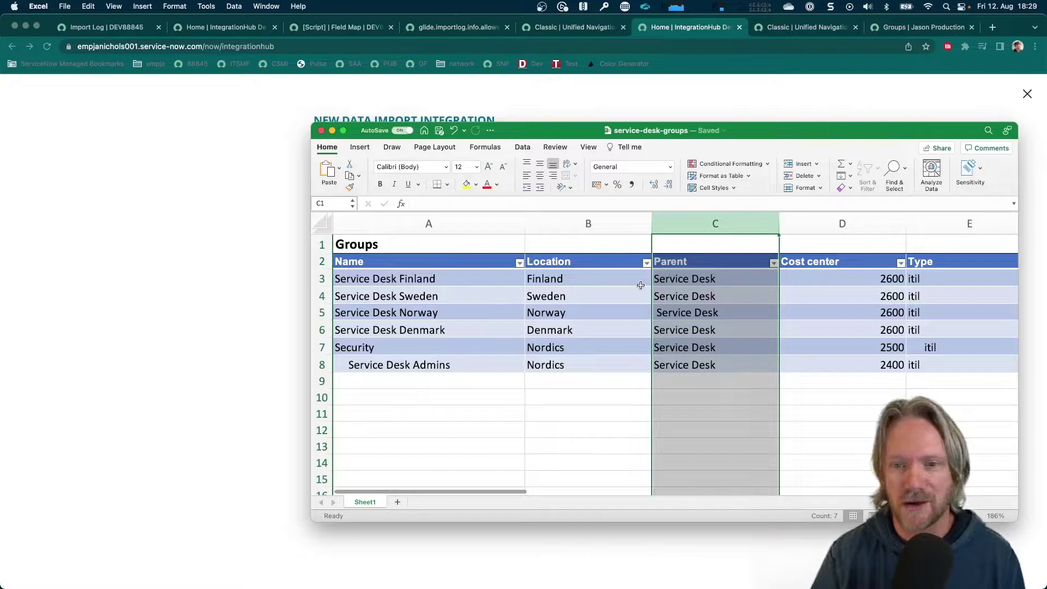
pyautogui.hscroll(3, 919, 298)
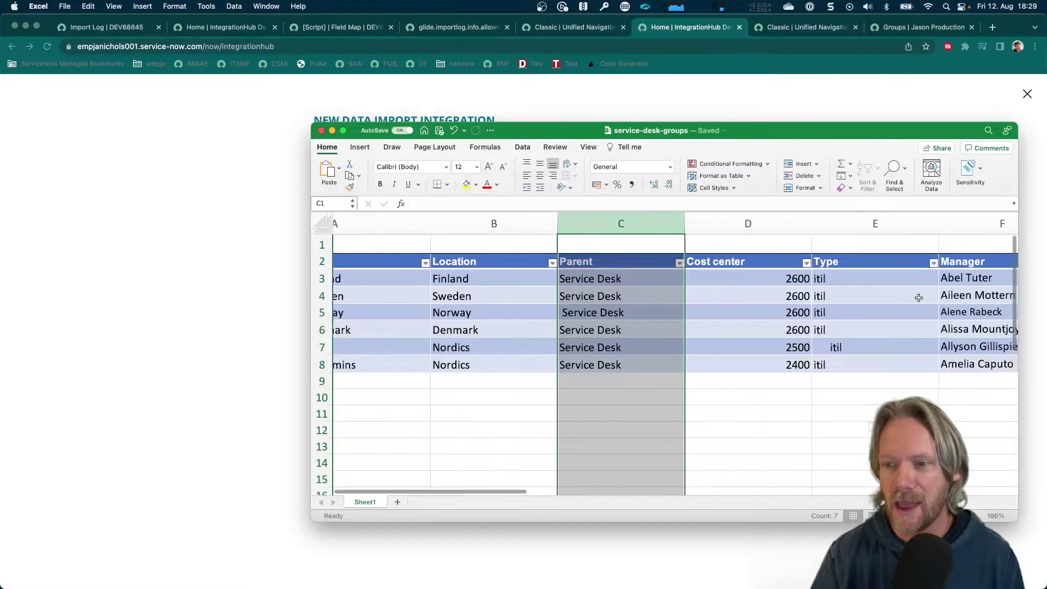
pyautogui.hscroll(-3, 919, 297)
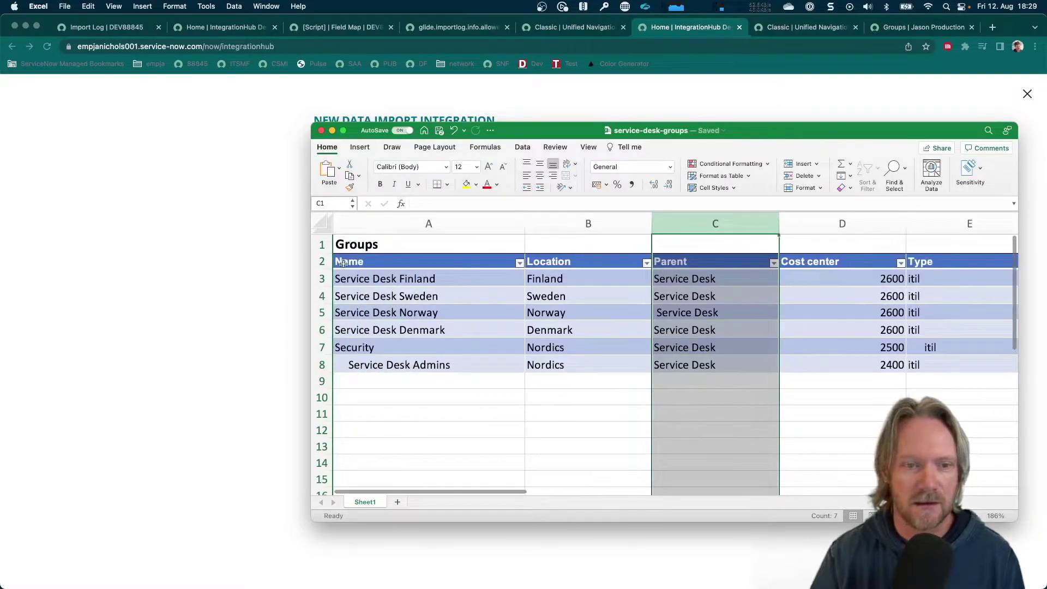
pyautogui.click(213, 216)
# - Name the integration 'Import Service Desk Groups', reuse it as Short description, and save
pyautogui.click(371, 232)
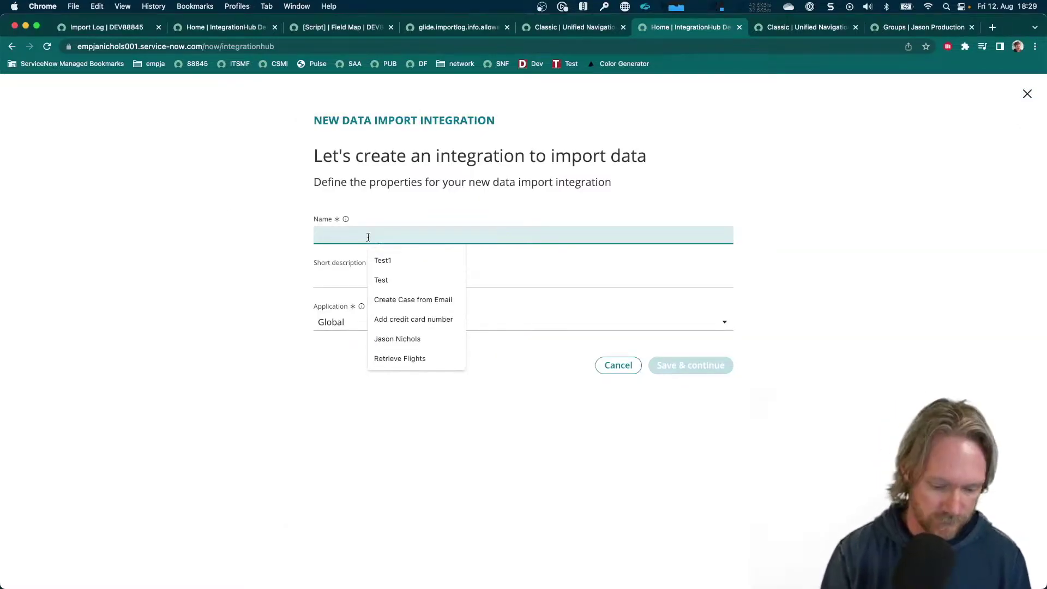
pyautogui.write('Import Service Desk Groups')
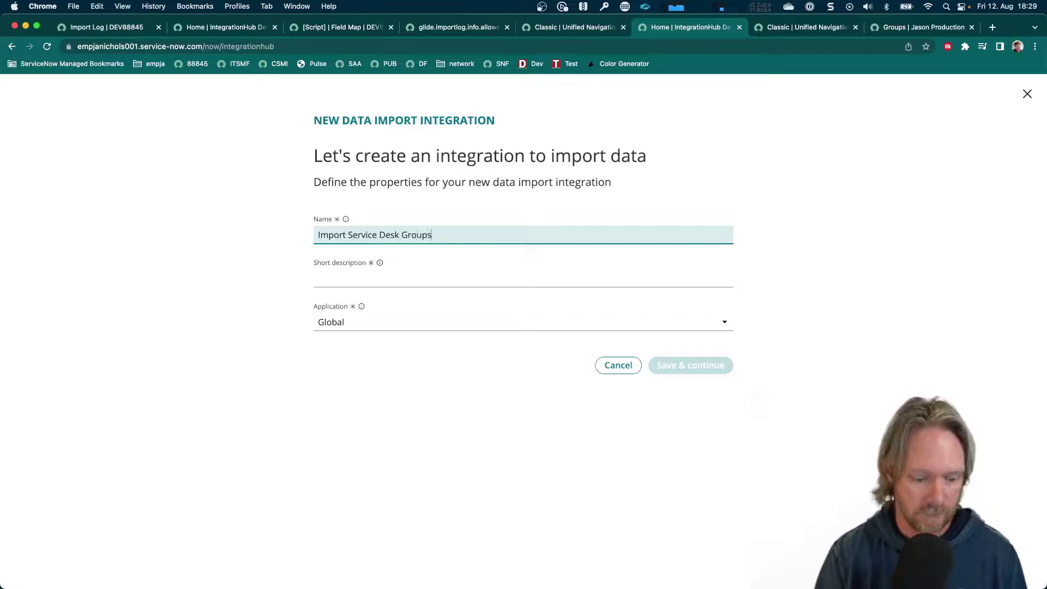
pyautogui.press('super+a')
pyautogui.press('super+c')
pyautogui.press('Tab')
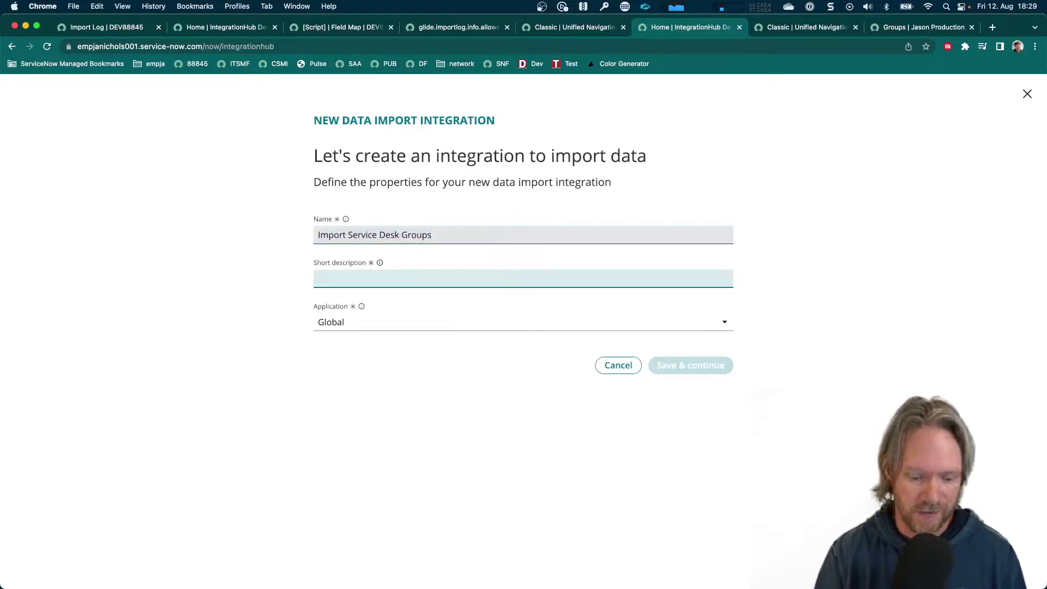
pyautogui.press('super+v')
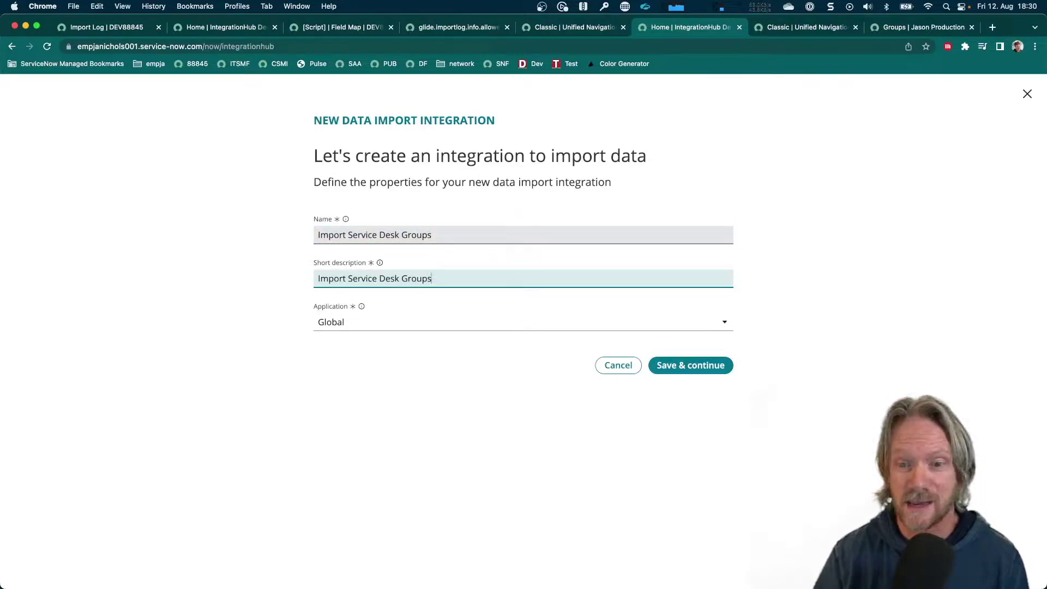
pyautogui.click(674, 369)
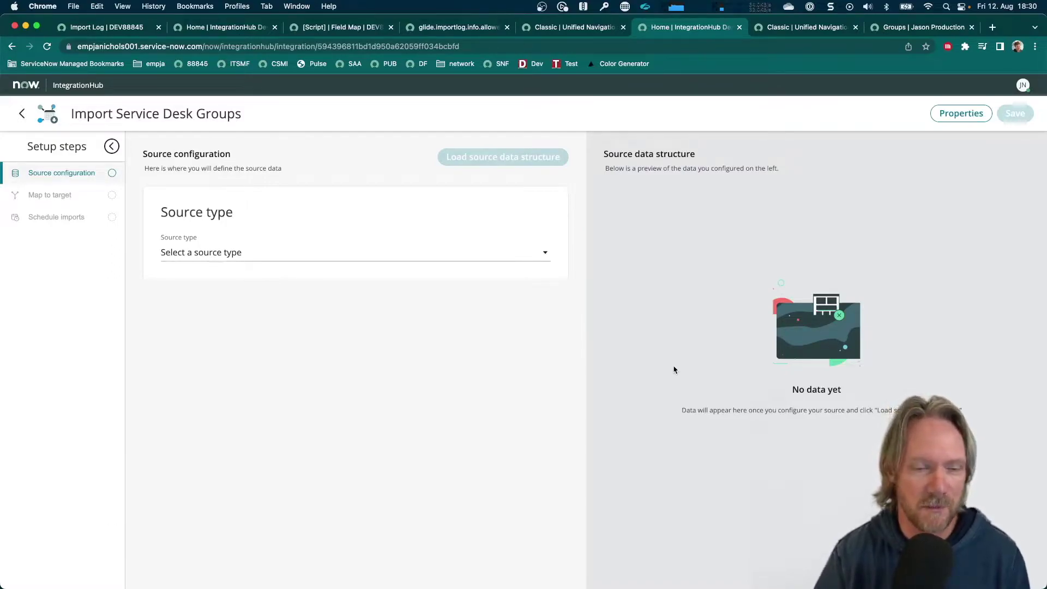
# - Choose File, then Excel (.xlsx/.xls), as the integration's source type
pyautogui.click(284, 253)
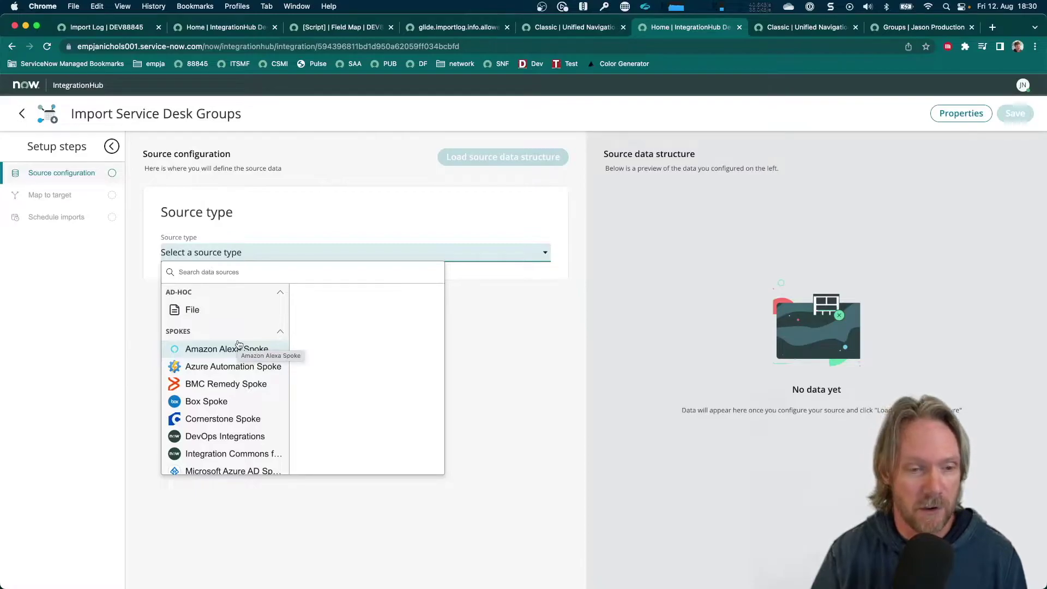
pyautogui.scroll(-2, 240, 402)
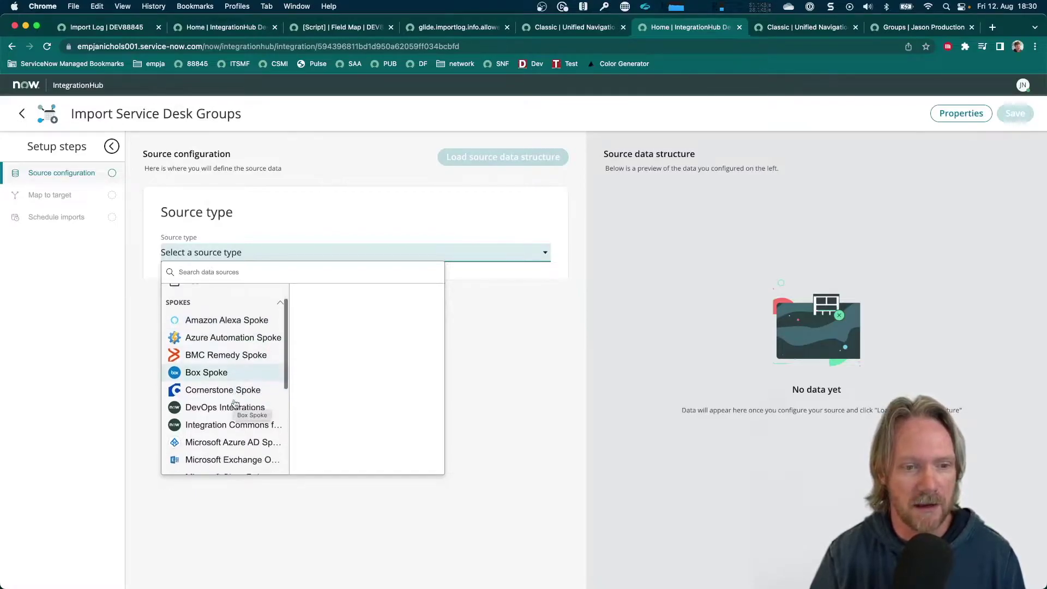
pyautogui.scroll(2, 235, 403)
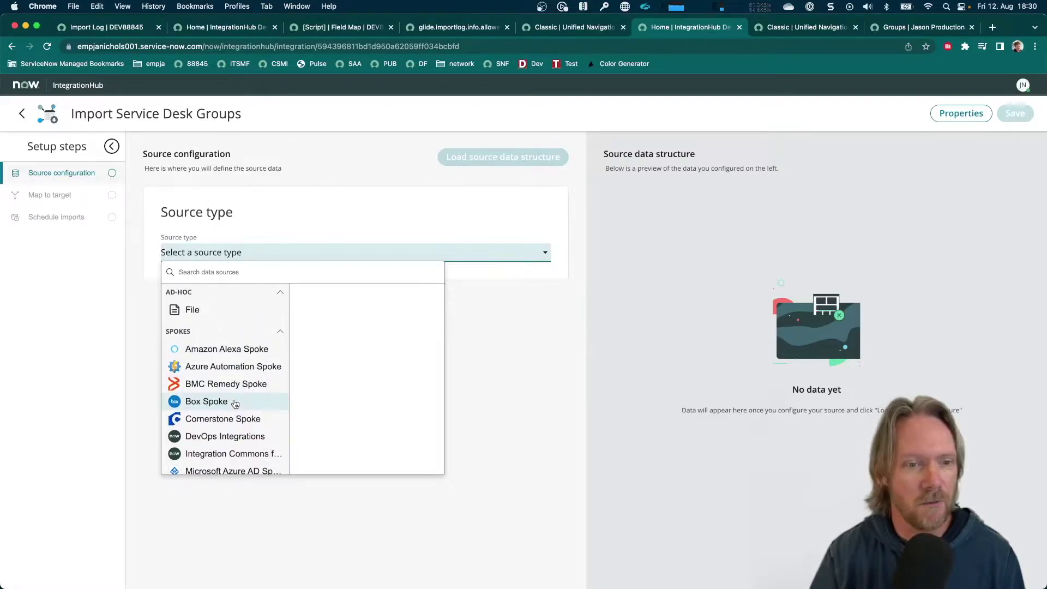
pyautogui.click(196, 311)
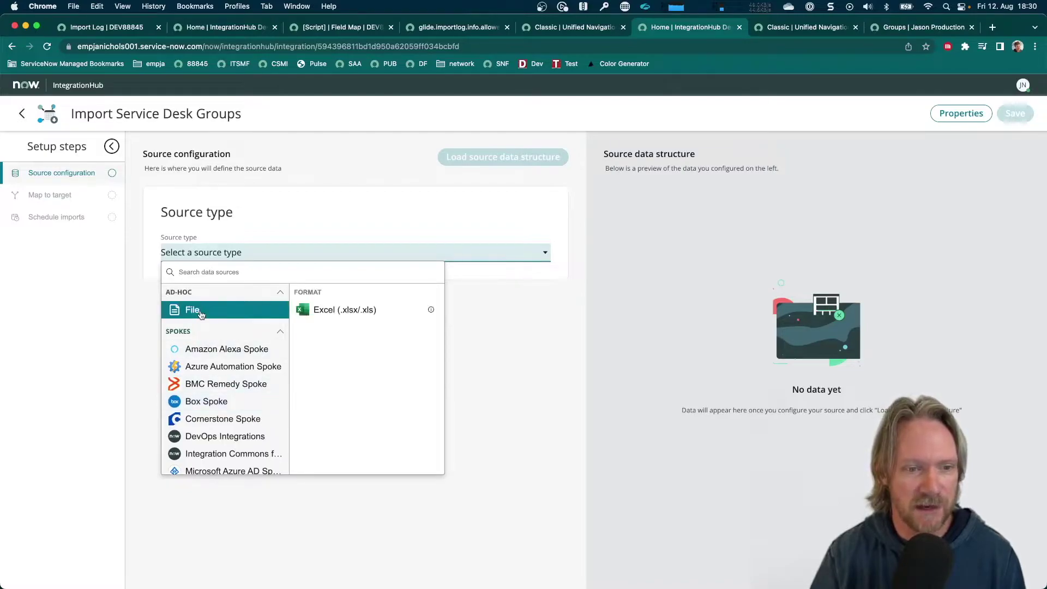
pyautogui.click(346, 311)
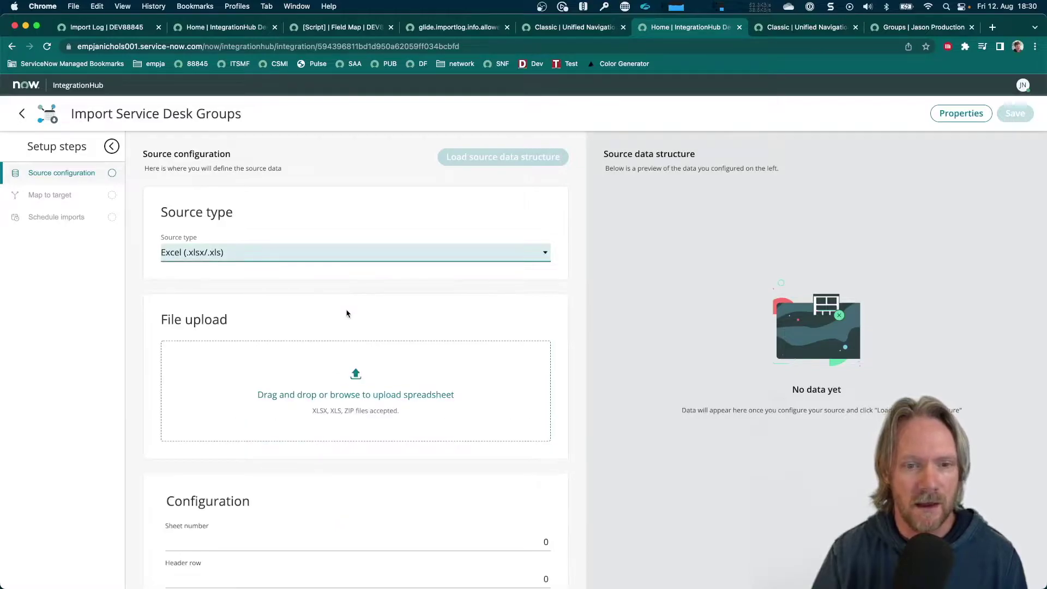
pyautogui.press('super+Tab')
pyautogui.press('super+Tab')
pyautogui.press('super+Tab')
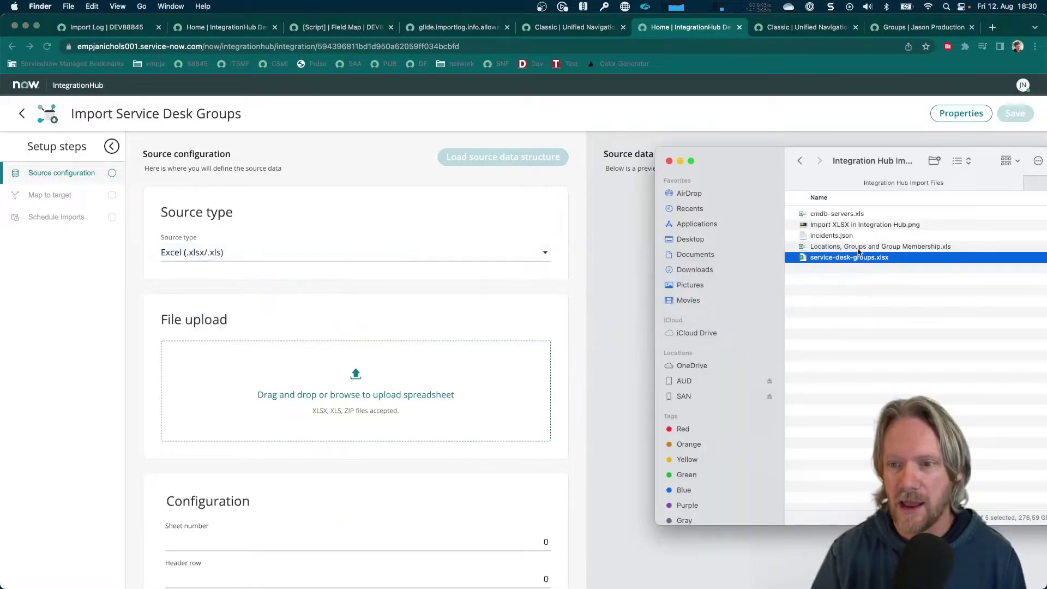
# - Upload service-desk-groups.xlsx and set sheet number 1 and header row 1
pyautogui.moveTo(853, 261); pyautogui.dragTo(360, 359)
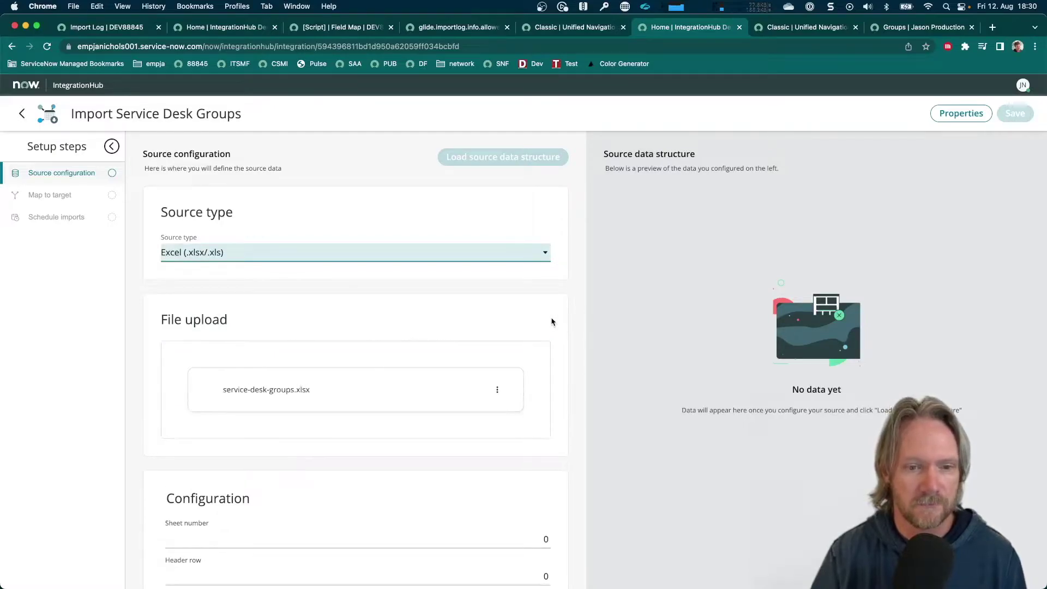
pyautogui.scroll(-1, 551, 322)
pyautogui.scroll(-2, 551, 322)
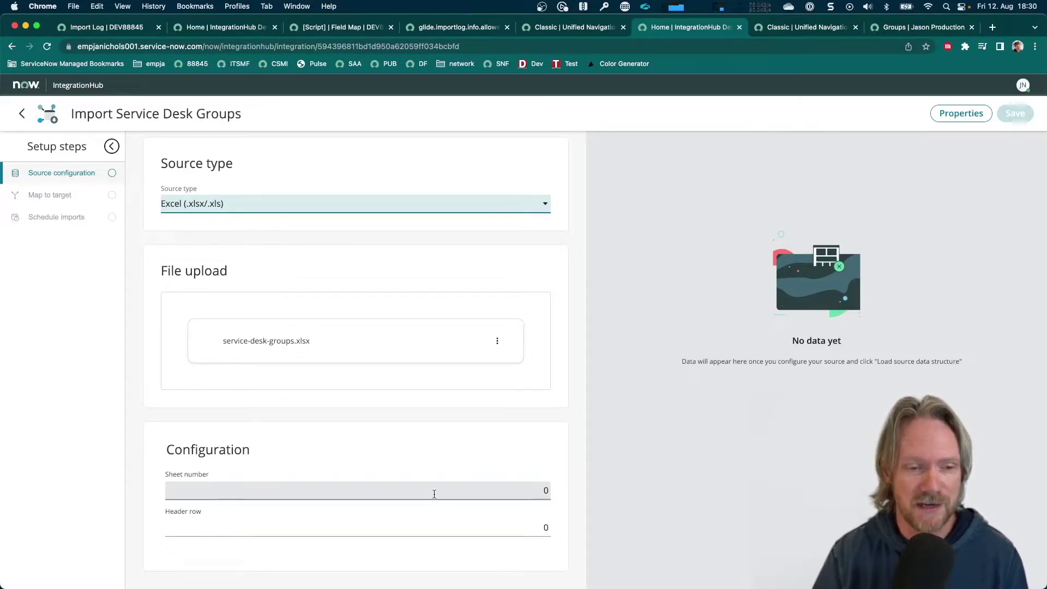
pyautogui.click(478, 490)
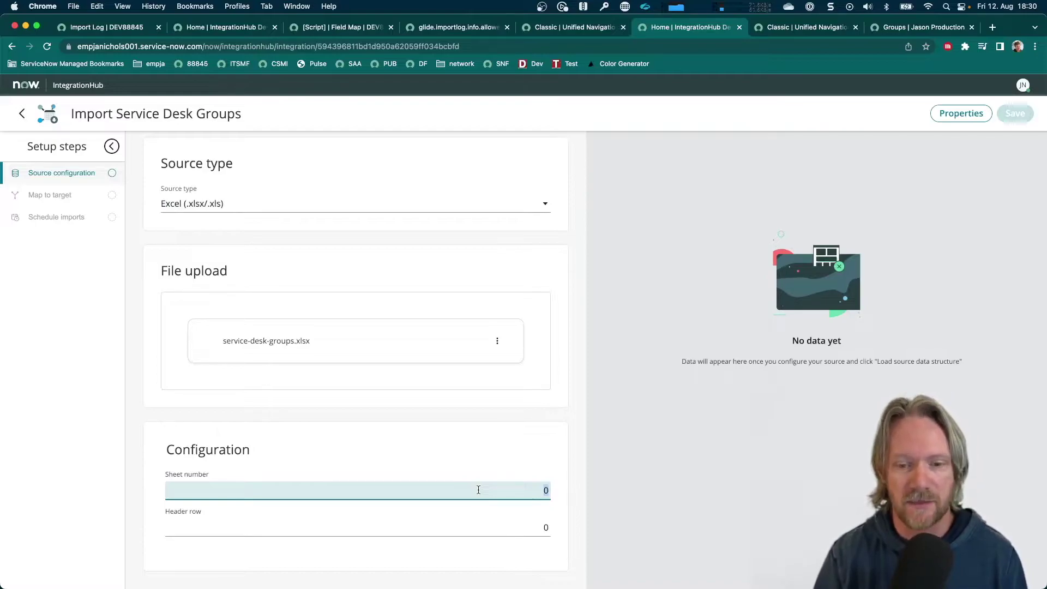
pyautogui.write('1')
pyautogui.press('Tab')
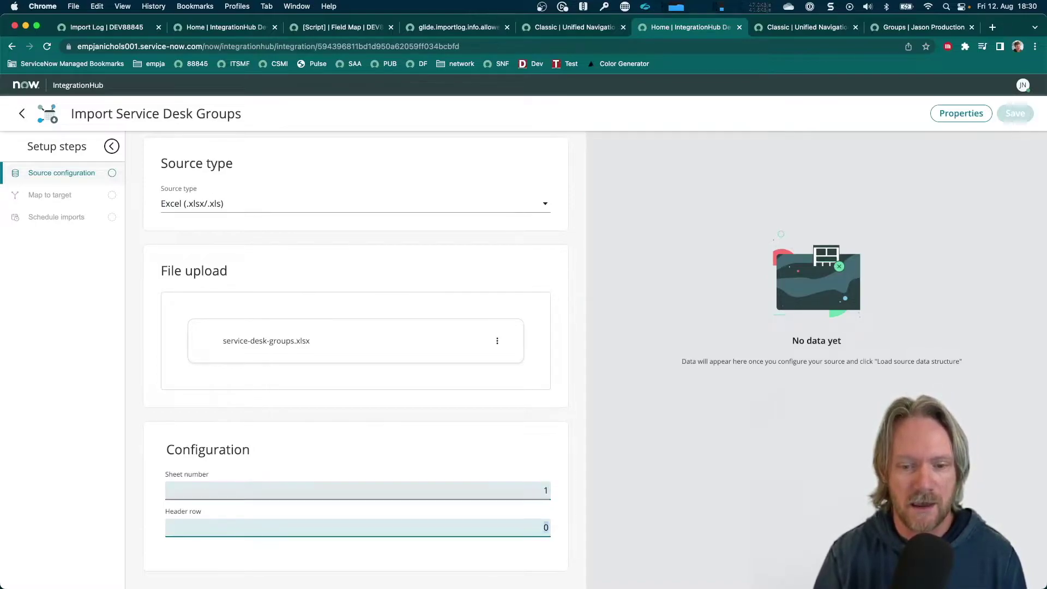
pyautogui.write('1')
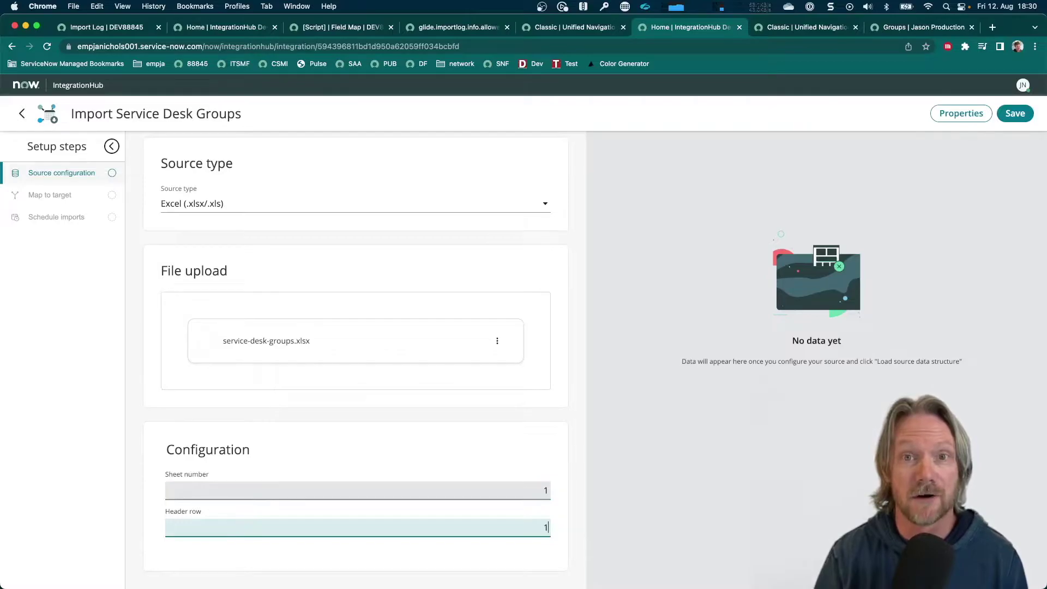
# - Check in the spreadsheet which row holds the column headers below the Groups title
pyautogui.press('super+Tab')
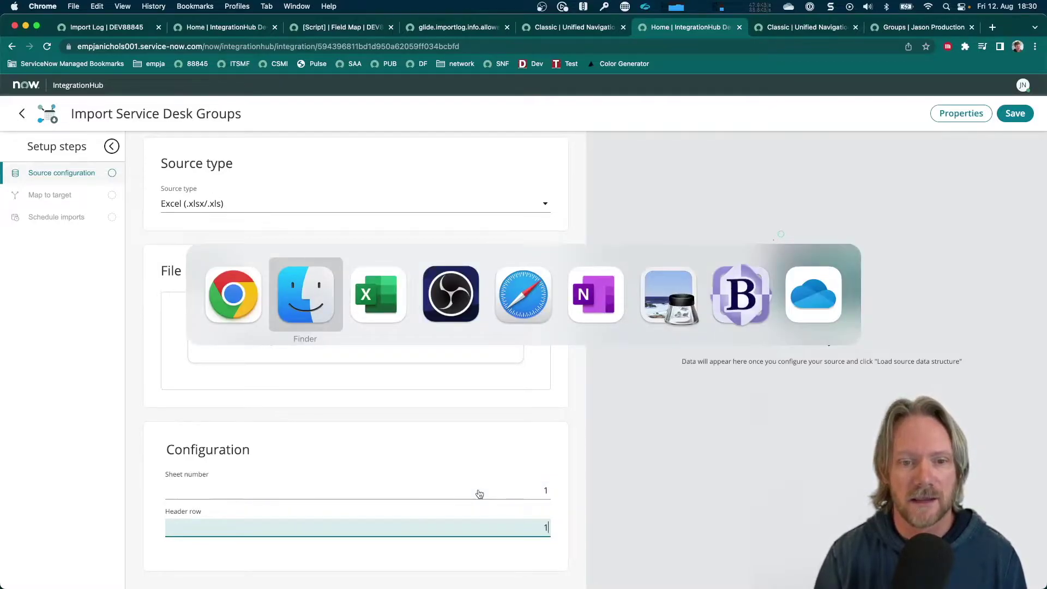
pyautogui.press('super+Tab')
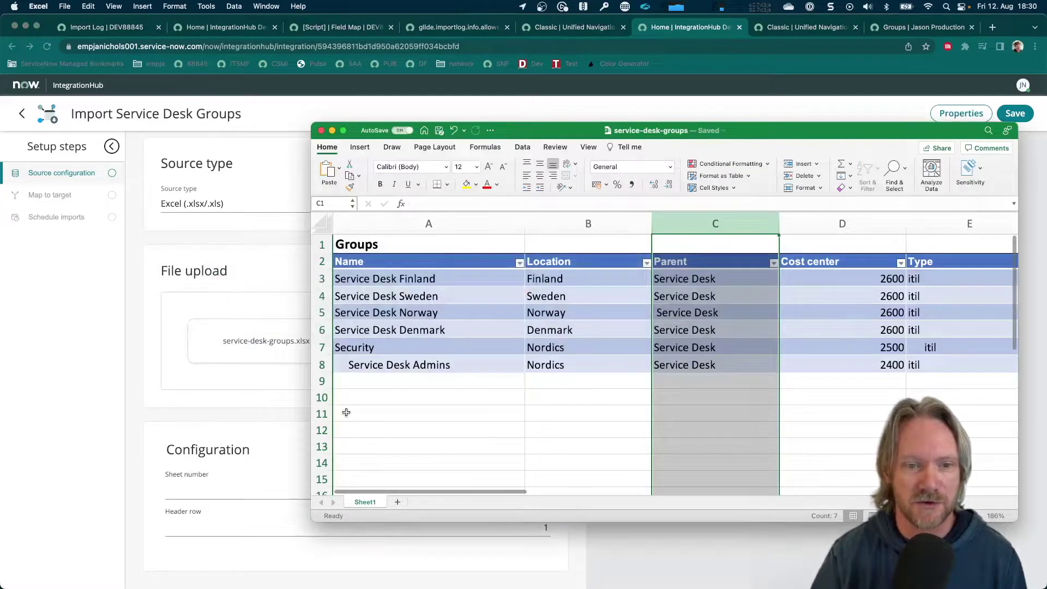
pyautogui.click(322, 261)
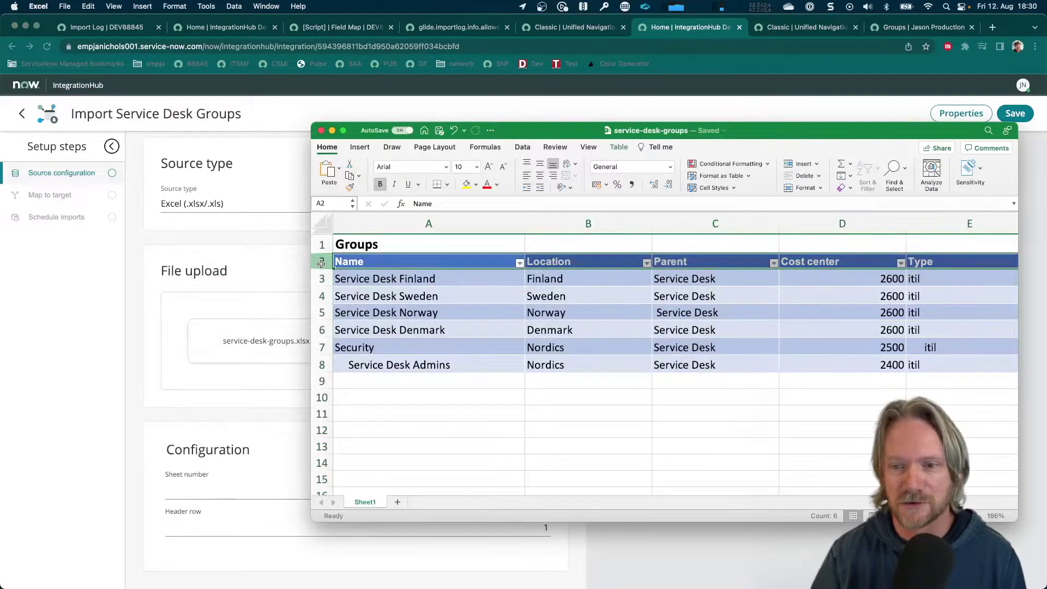
pyautogui.click(324, 245)
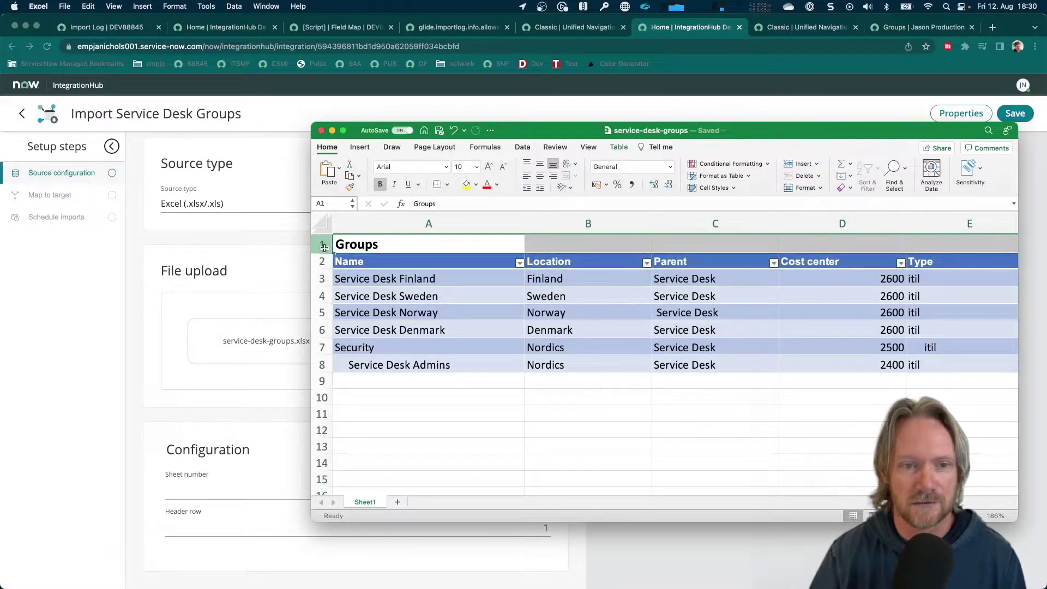
pyautogui.click(84, 339)
pyautogui.scroll(2, 399, 329)
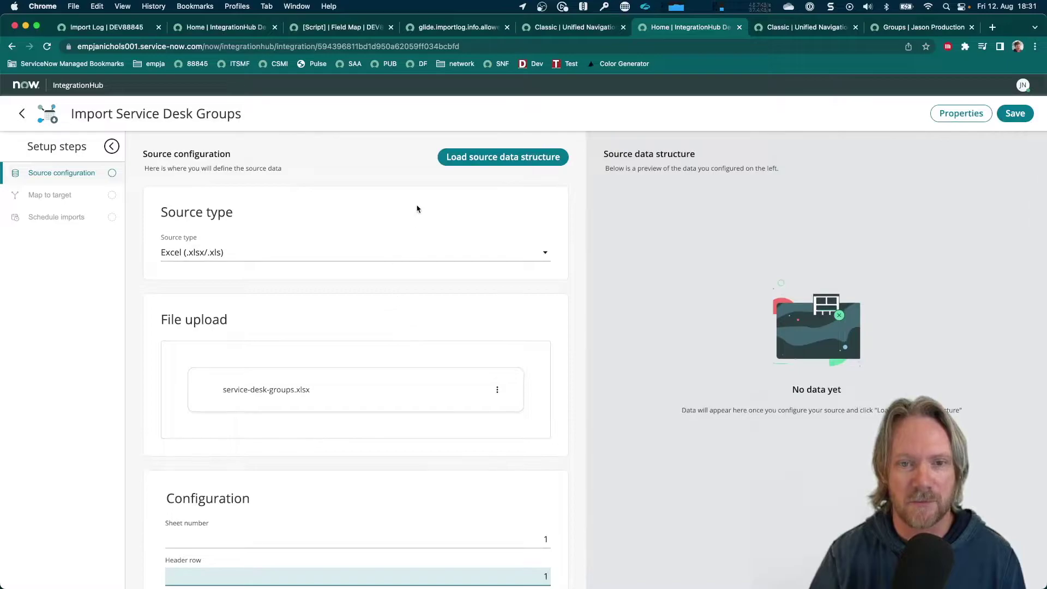
# - Change the header row from 1 to 2 and reload the source structure (Name, Parent, Location, Manager, Type, Cost center)
pyautogui.click(477, 163)
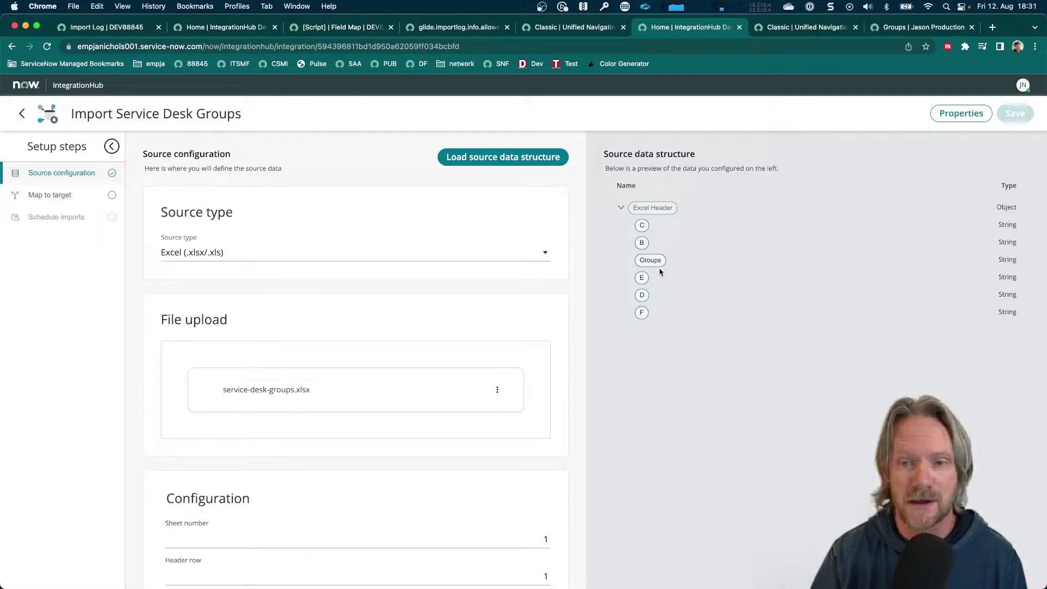
pyautogui.scroll(-2, 512, 310)
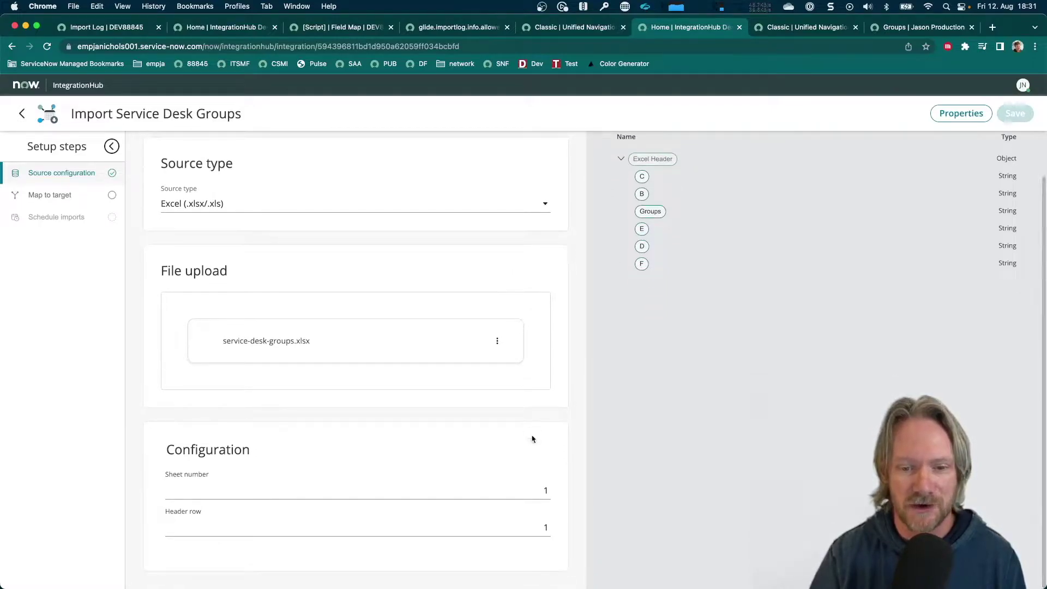
pyautogui.click(526, 527)
pyautogui.press('BackSpace')
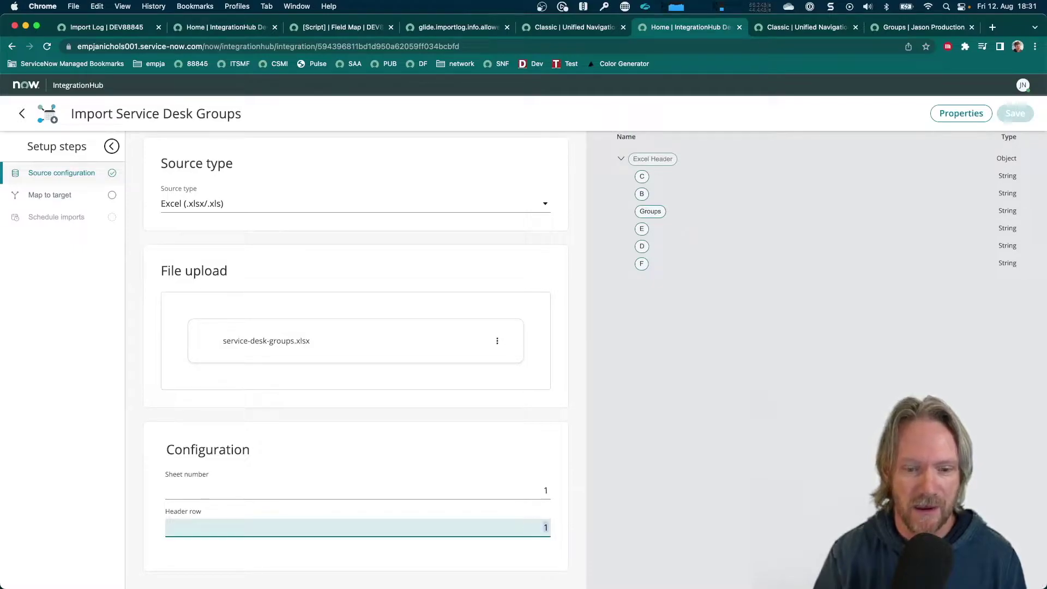
pyautogui.write('2')
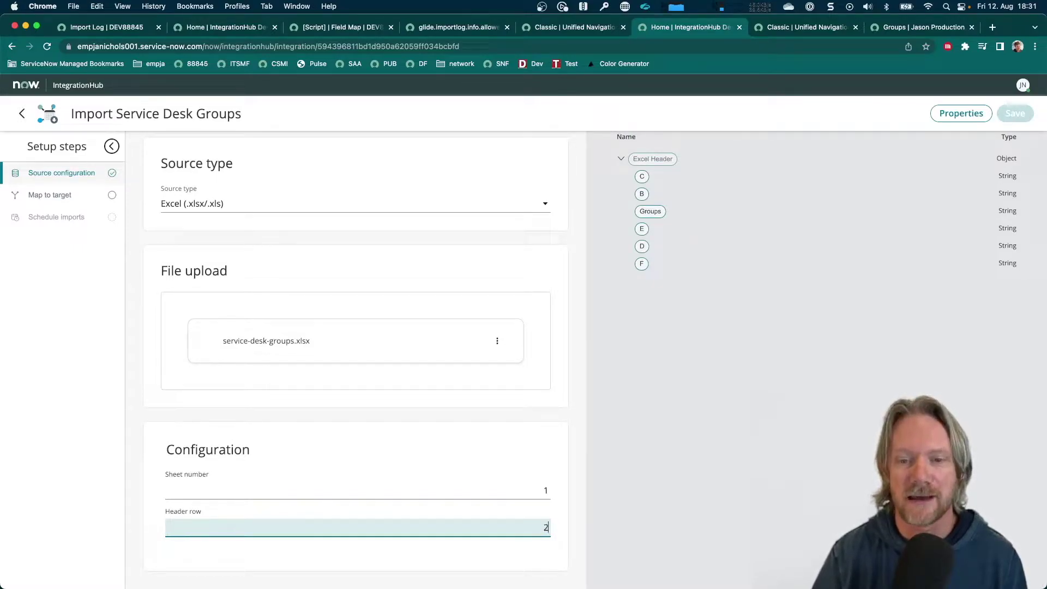
pyautogui.scroll(2, 527, 422)
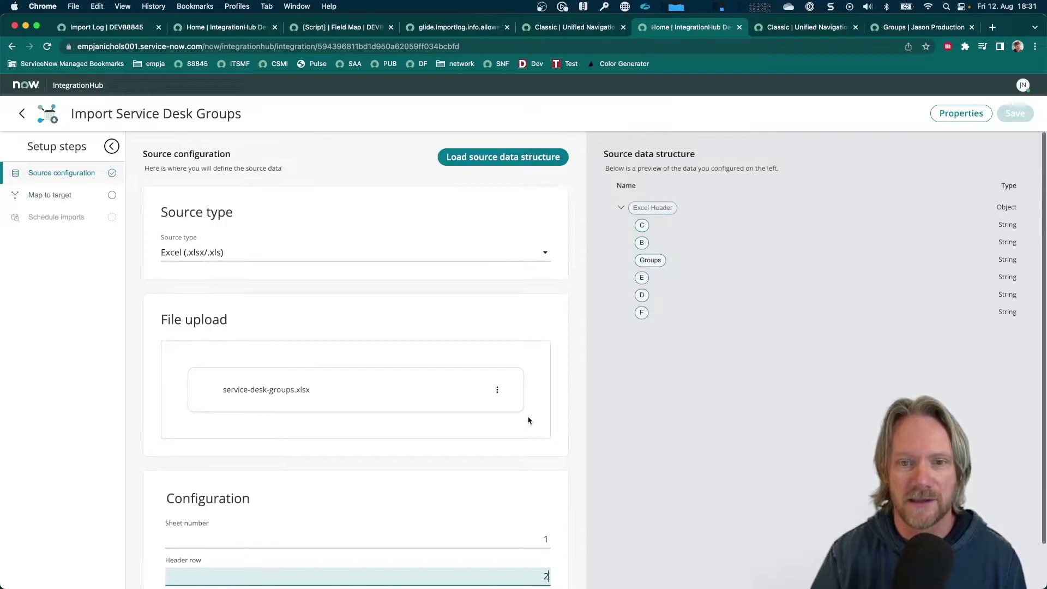
pyautogui.click(502, 167)
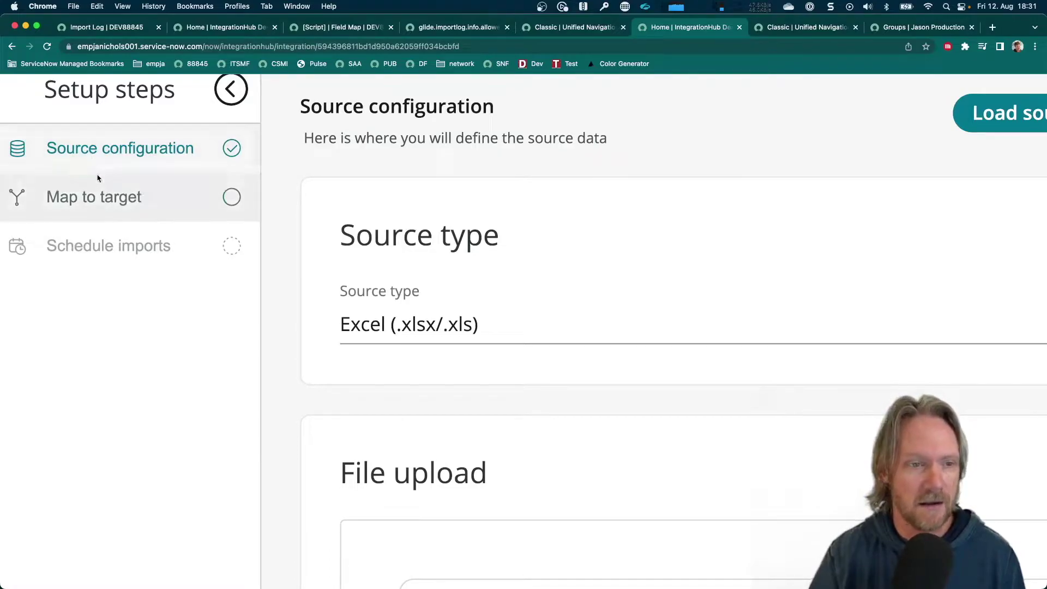
# - Add and save a data mapping whose target table is Group [sys_user_group]
pyautogui.click(87, 199)
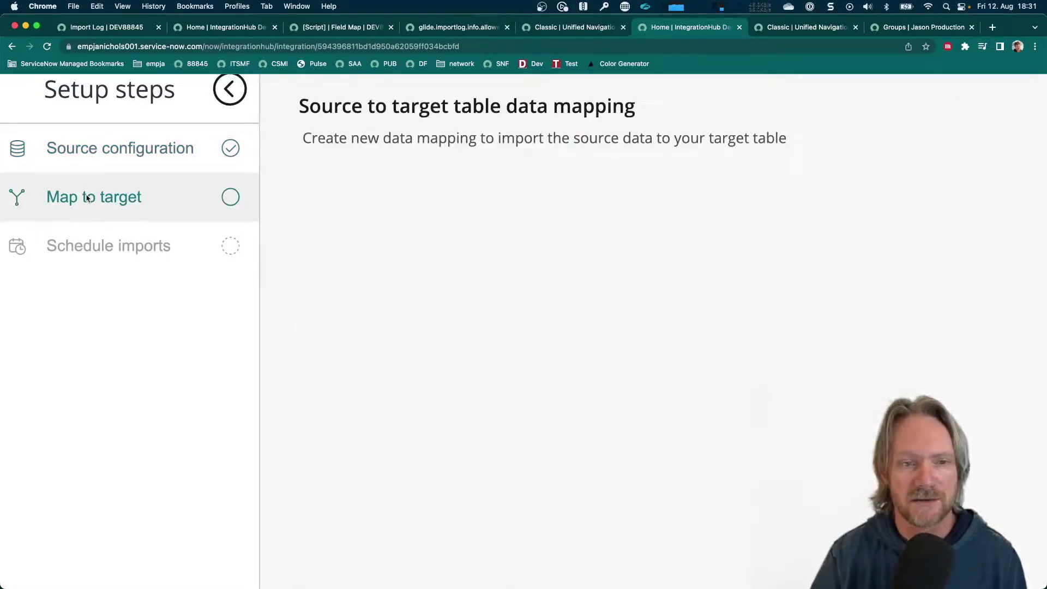
pyautogui.scroll(-5, 87, 199)
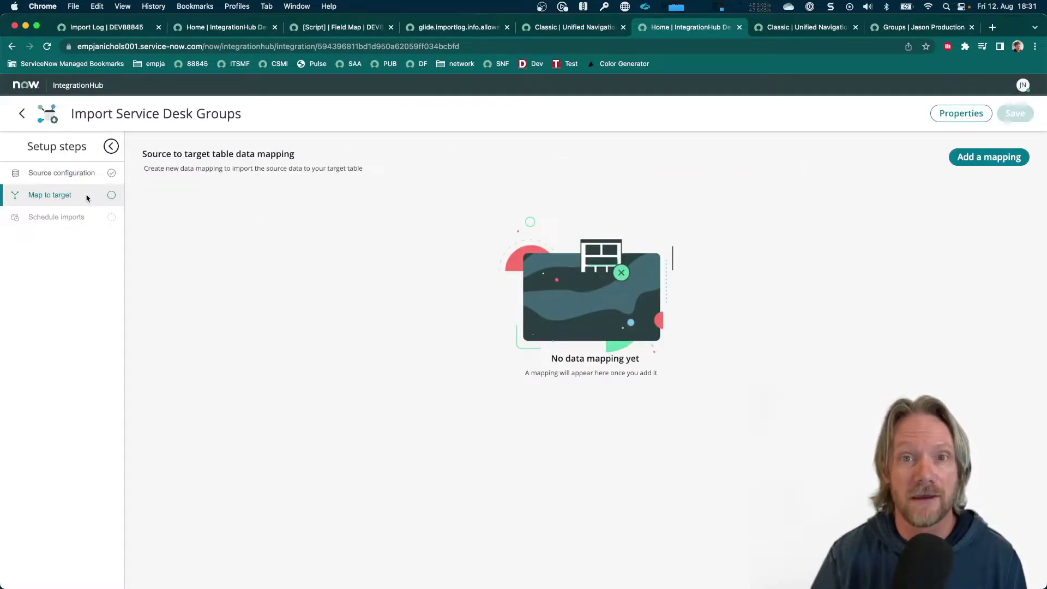
pyautogui.click(988, 159)
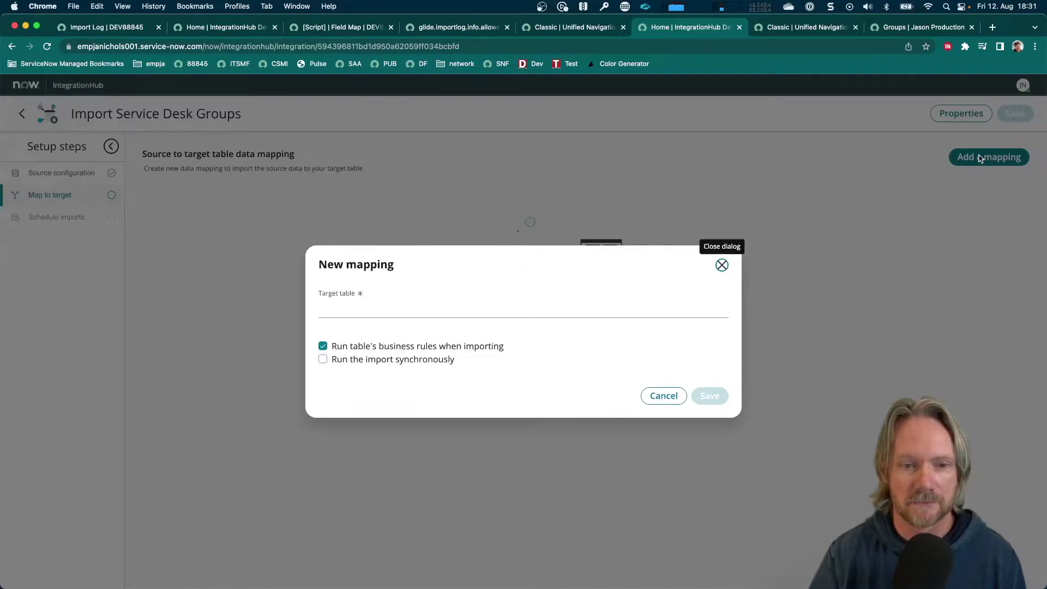
pyautogui.click(430, 309)
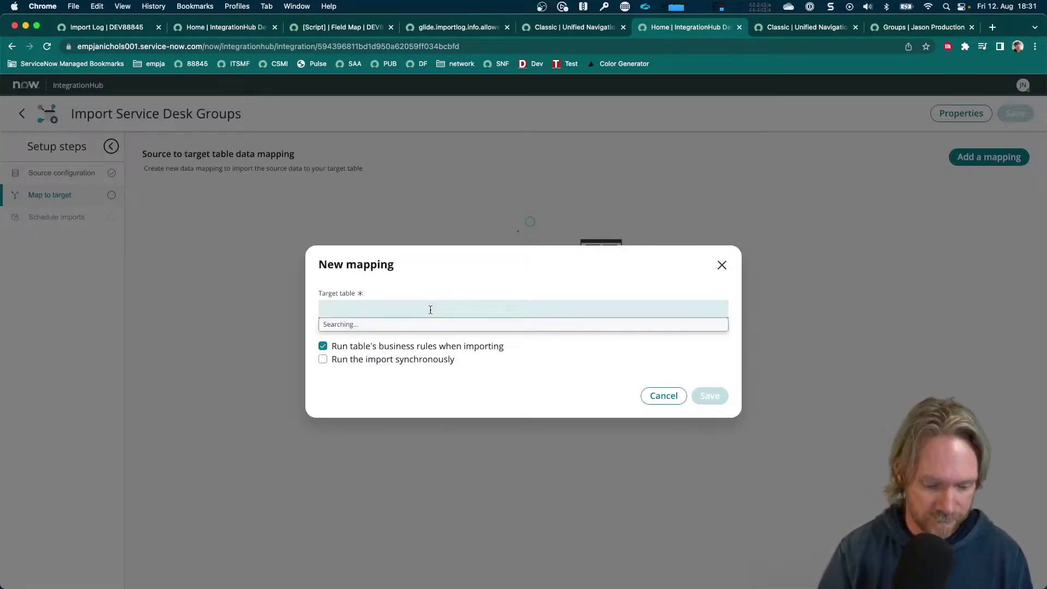
pyautogui.write('sys_user_group')
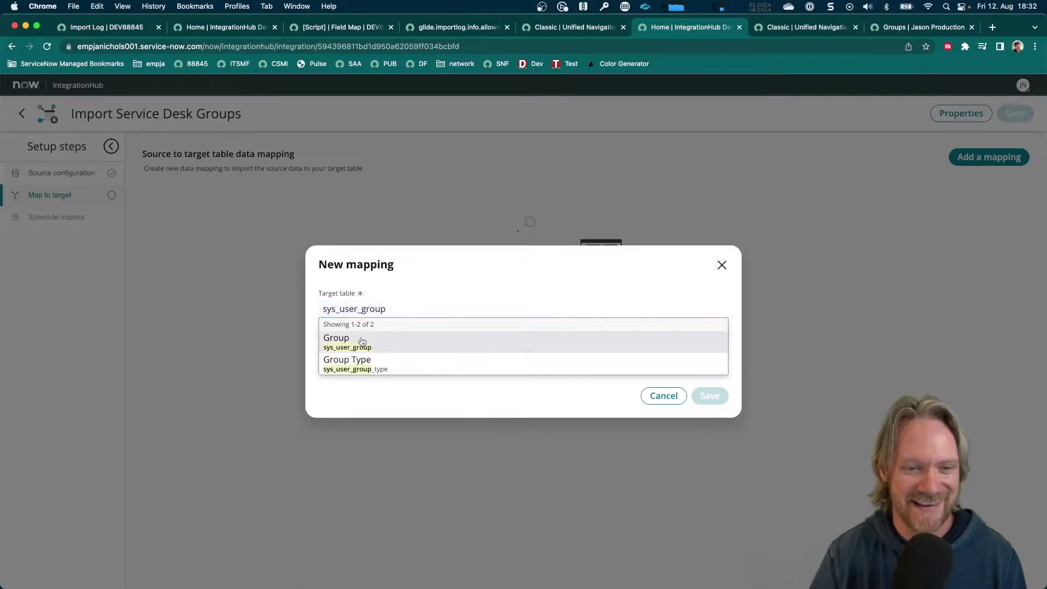
pyautogui.click(362, 341)
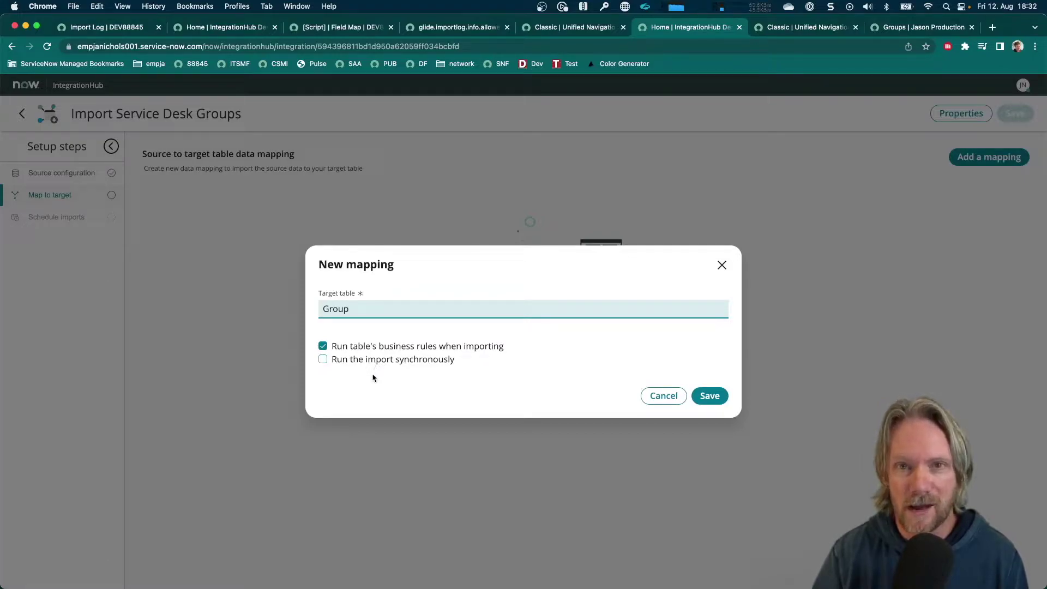
pyautogui.click(709, 395)
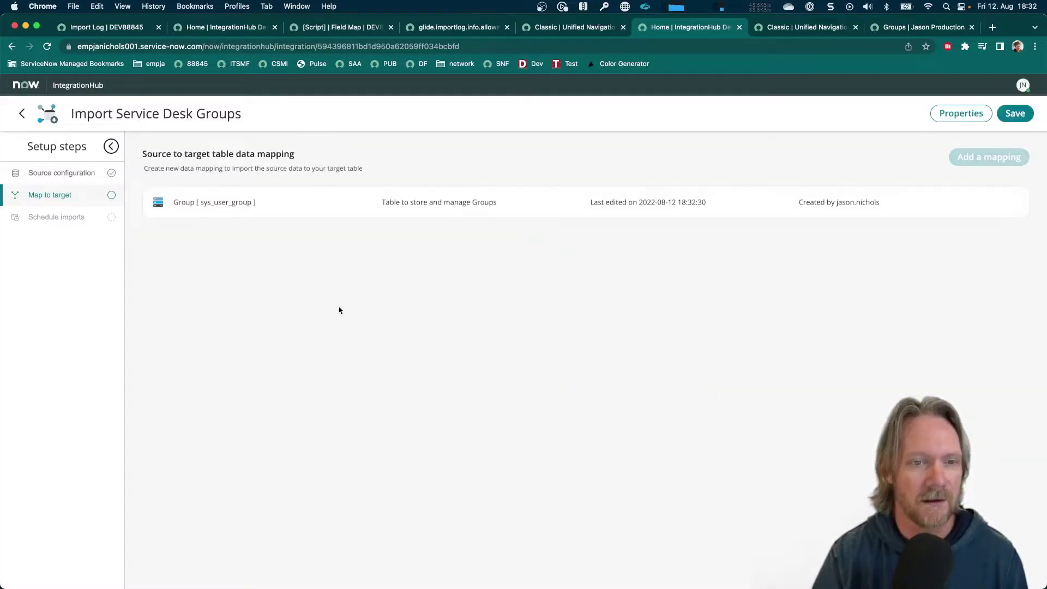
pyautogui.click(285, 212)
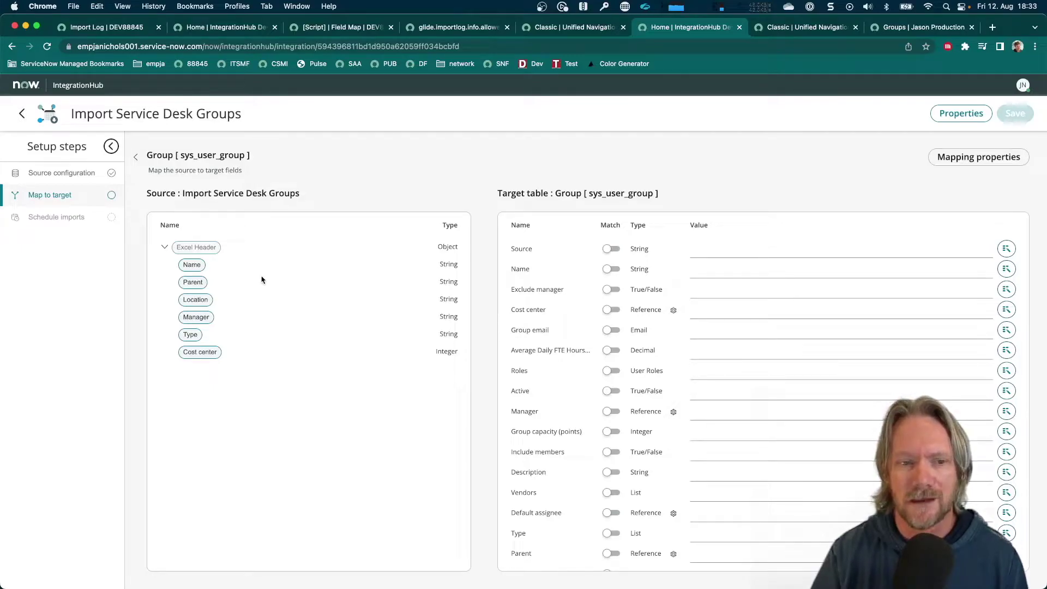
# - Map the Name, Parent and Manager columns onto the matching Group fields, then review Manager's matching options
pyautogui.moveTo(193, 265)
pyautogui.mouseDown()
pyautogui.moveTo(234, 266)
pyautogui.moveTo(196, 266)
pyautogui.mouseUp()
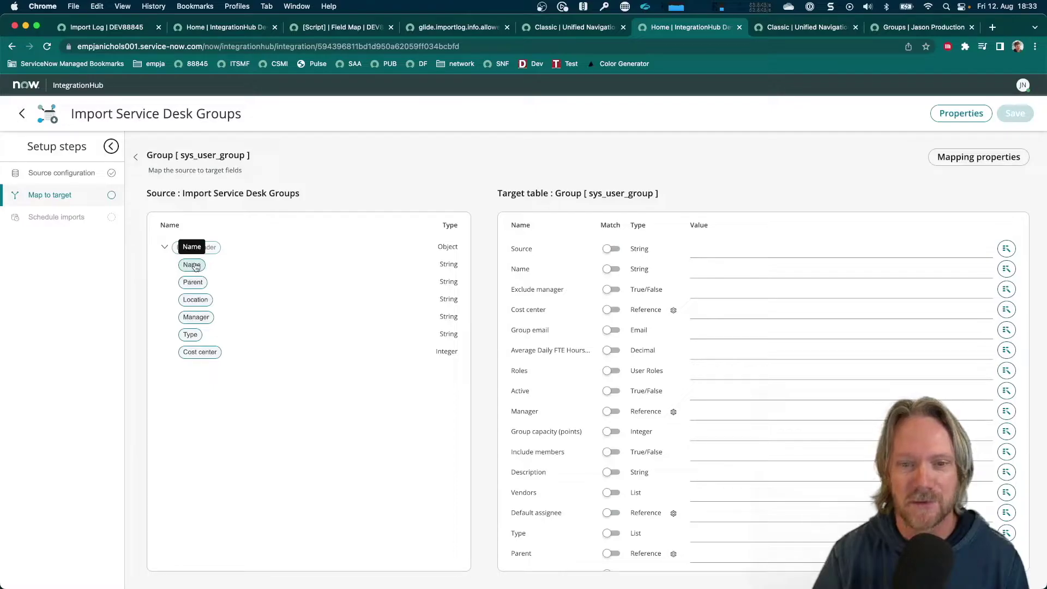
pyautogui.moveTo(196, 266); pyautogui.dragTo(709, 270)
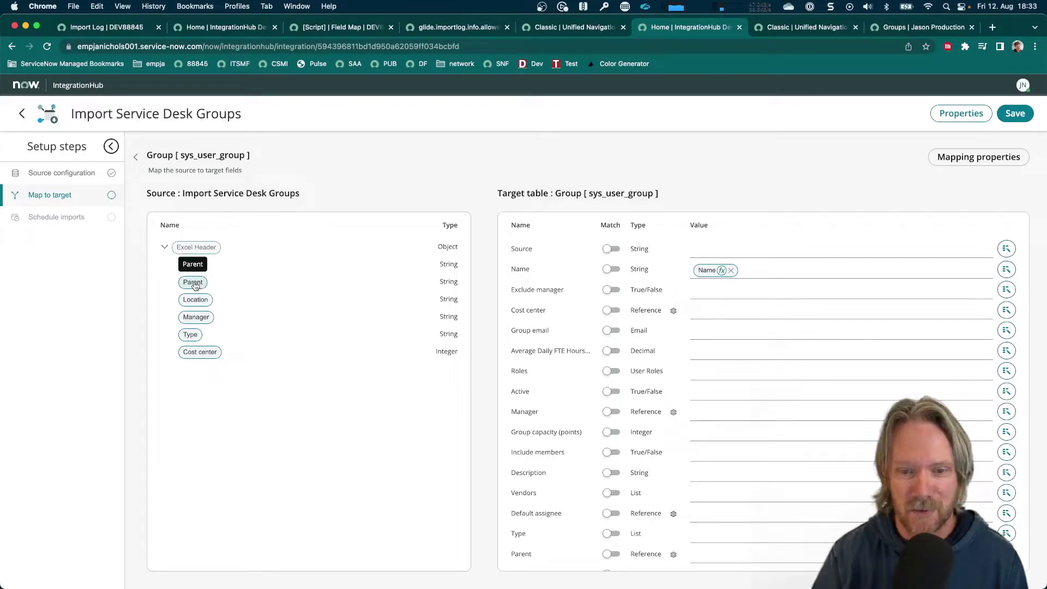
pyautogui.moveTo(195, 285); pyautogui.dragTo(712, 556)
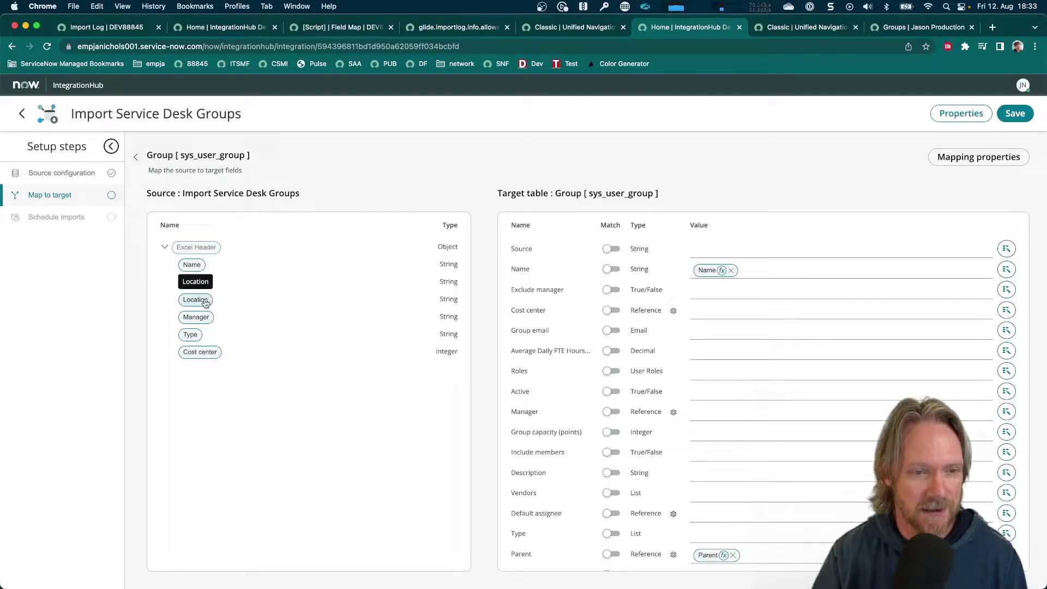
pyautogui.moveTo(197, 321); pyautogui.dragTo(718, 414)
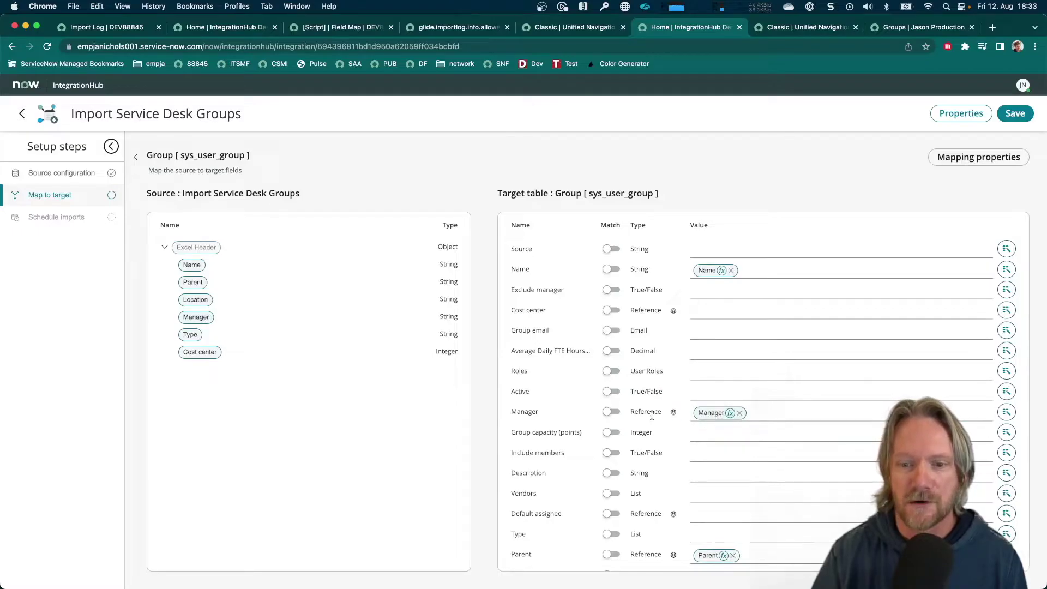
pyautogui.scroll(5, 652, 416)
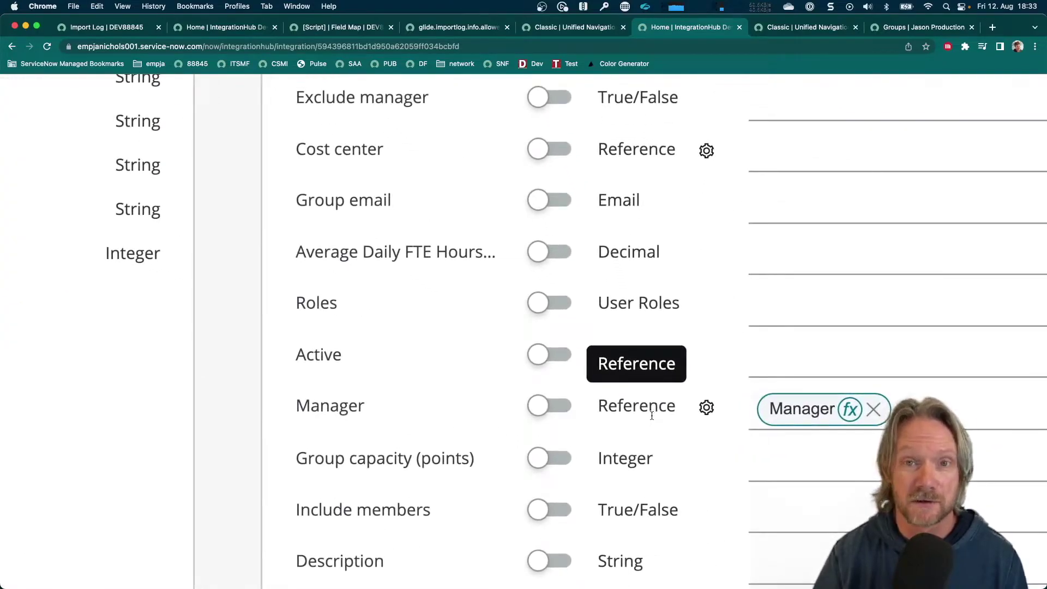
pyautogui.click(706, 407)
pyautogui.scroll(-5, 676, 398)
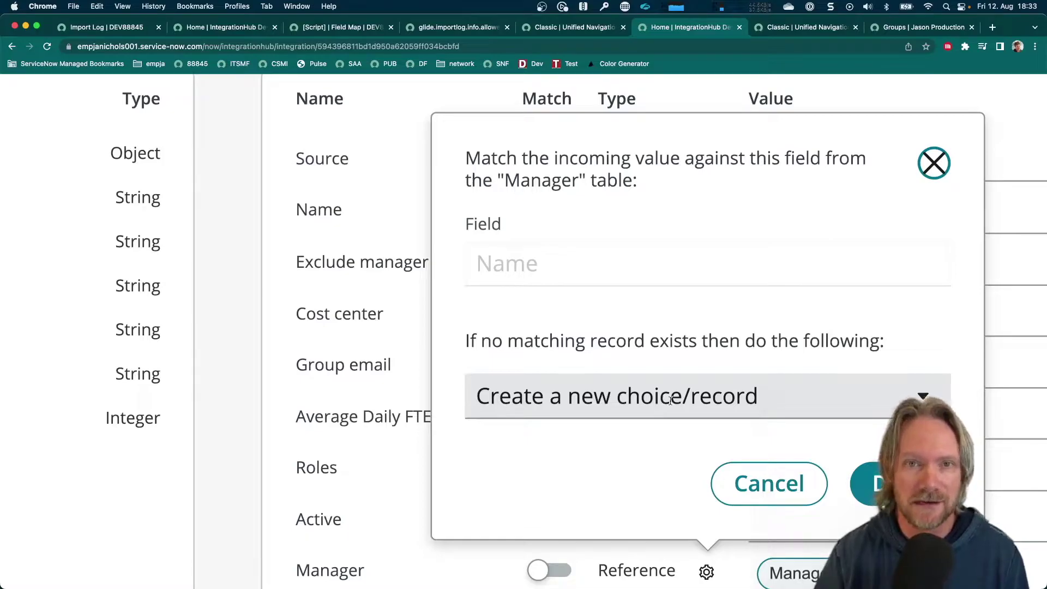
pyautogui.click(670, 401)
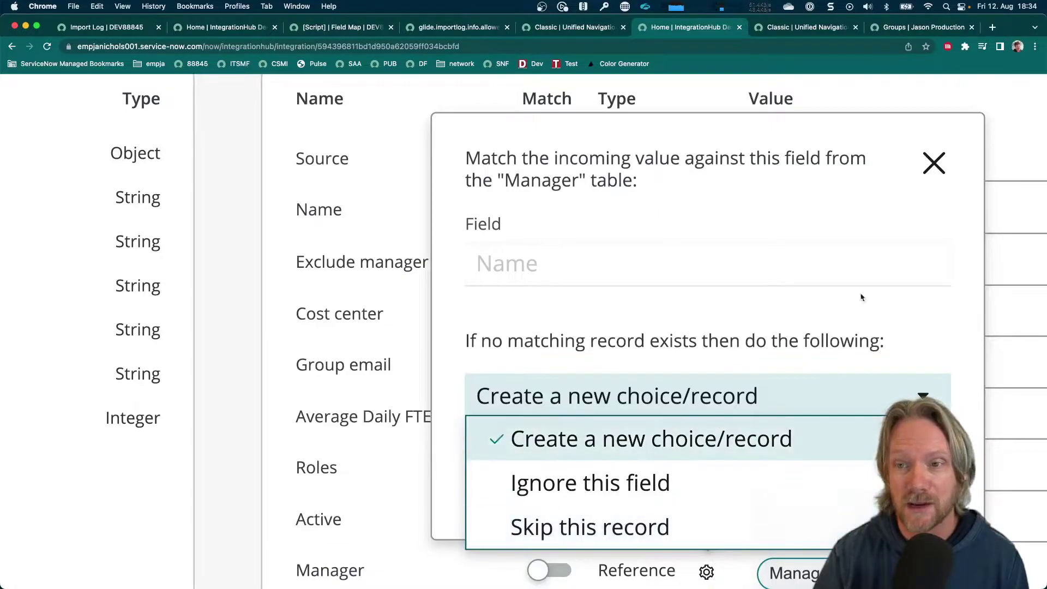
pyautogui.click(933, 163)
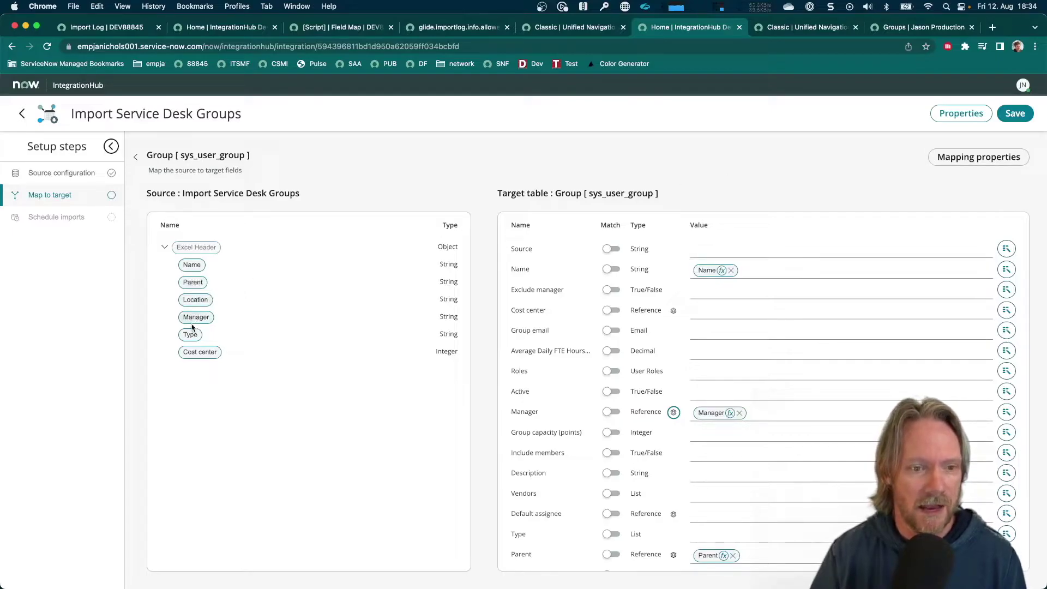
# - Drag the Type and Cost center columns onto the Group's Type and Cost center fields
pyautogui.moveTo(190, 338); pyautogui.dragTo(715, 535)
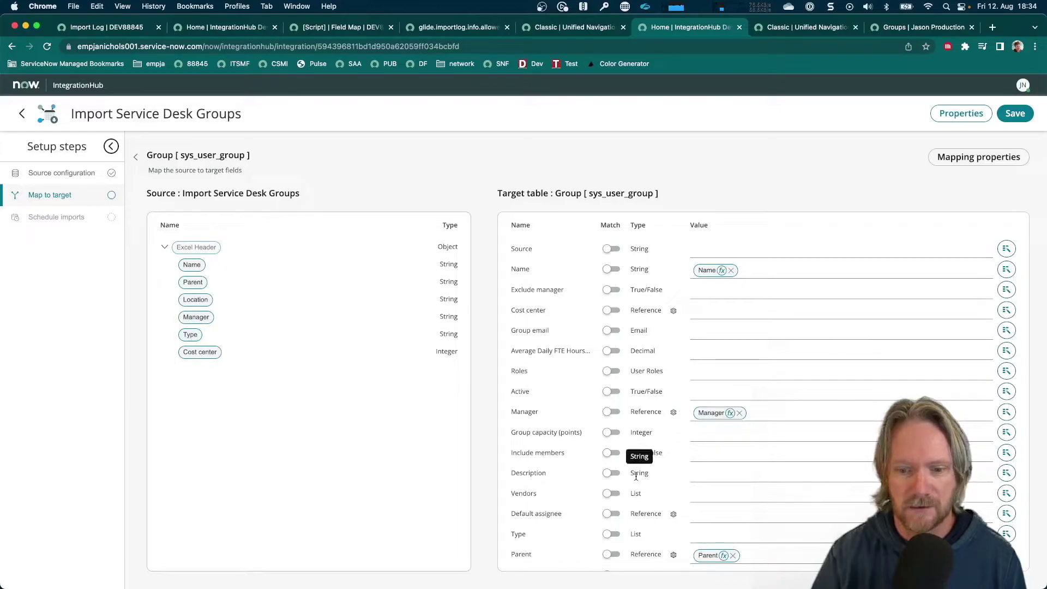
pyautogui.moveTo(190, 335); pyautogui.dragTo(708, 535)
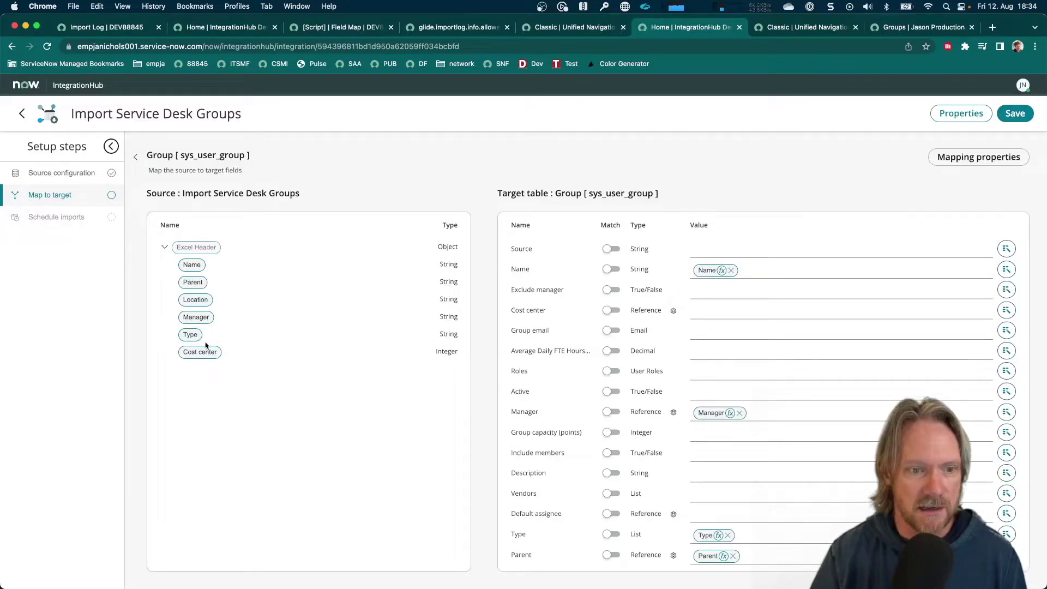
pyautogui.moveTo(200, 355); pyautogui.dragTo(716, 313)
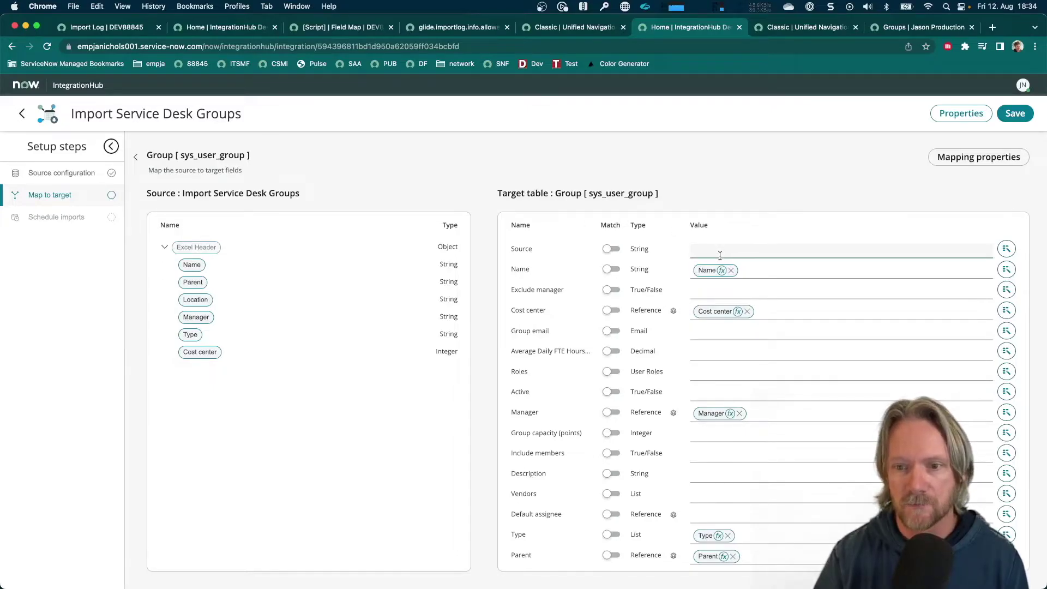
pyautogui.scroll(5, 720, 255)
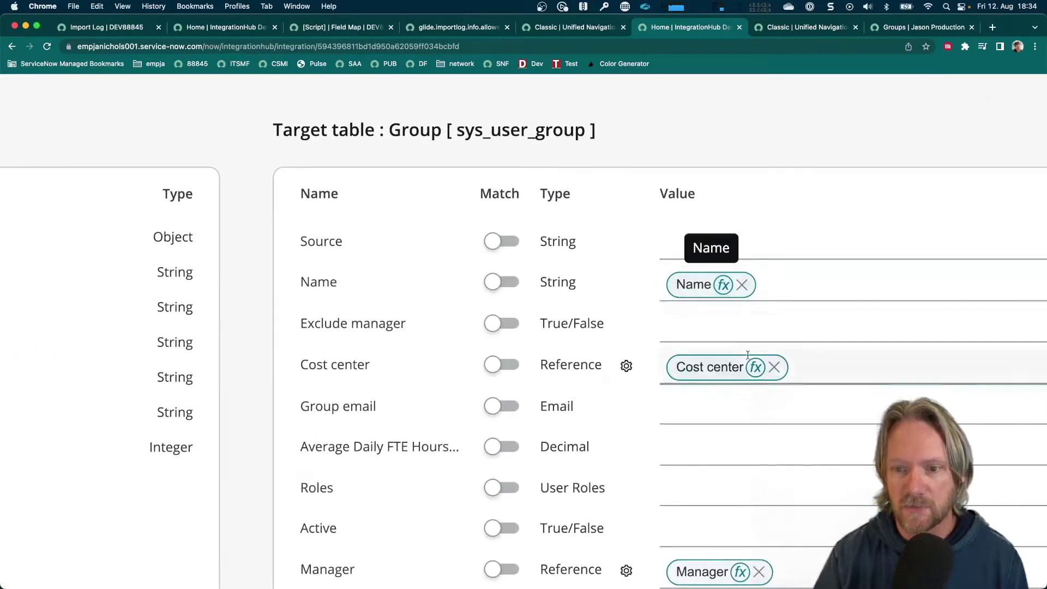
pyautogui.click(724, 286)
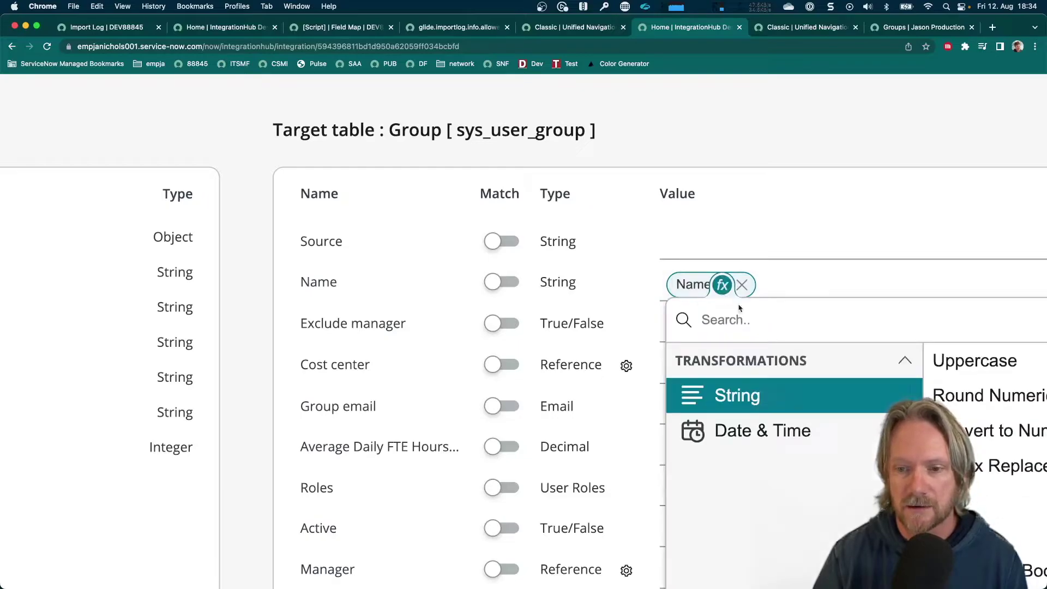
pyautogui.hscroll(5, 774, 314)
pyautogui.hscroll(2, 797, 318)
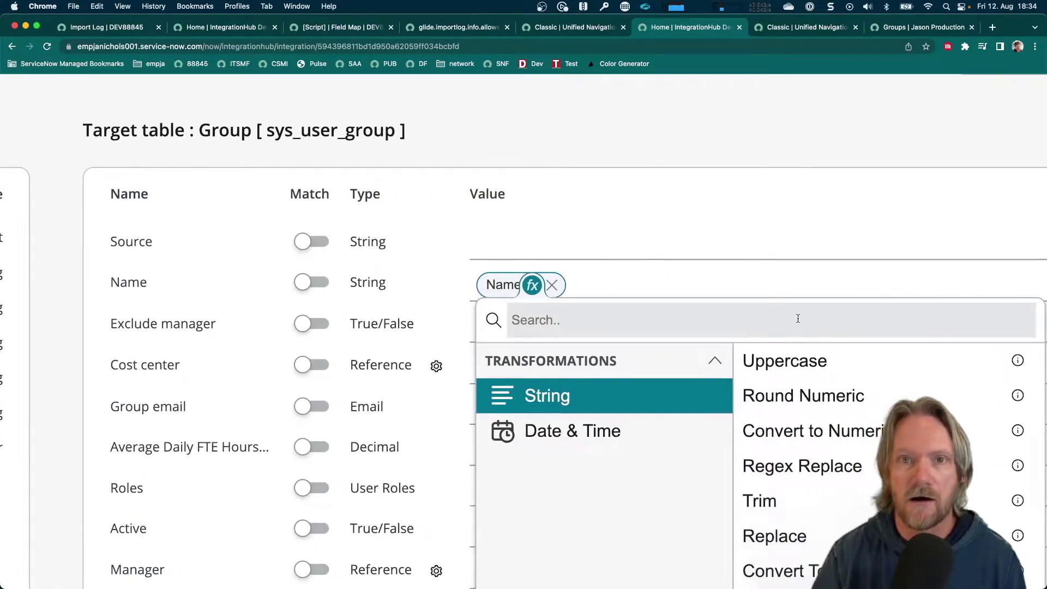
pyautogui.scroll(-2, 798, 318)
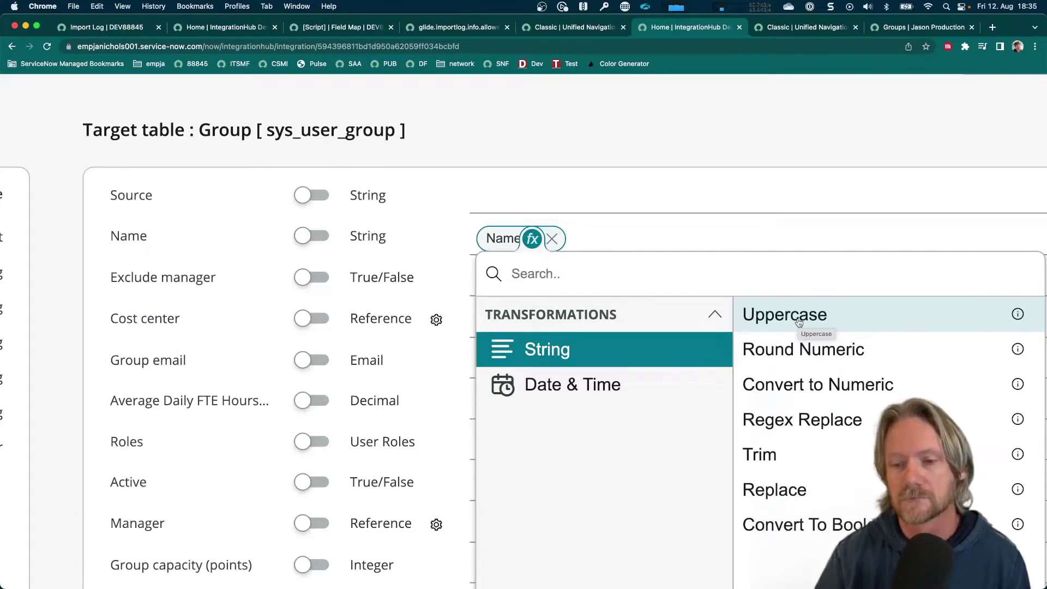
pyautogui.hscroll(2, 785, 321)
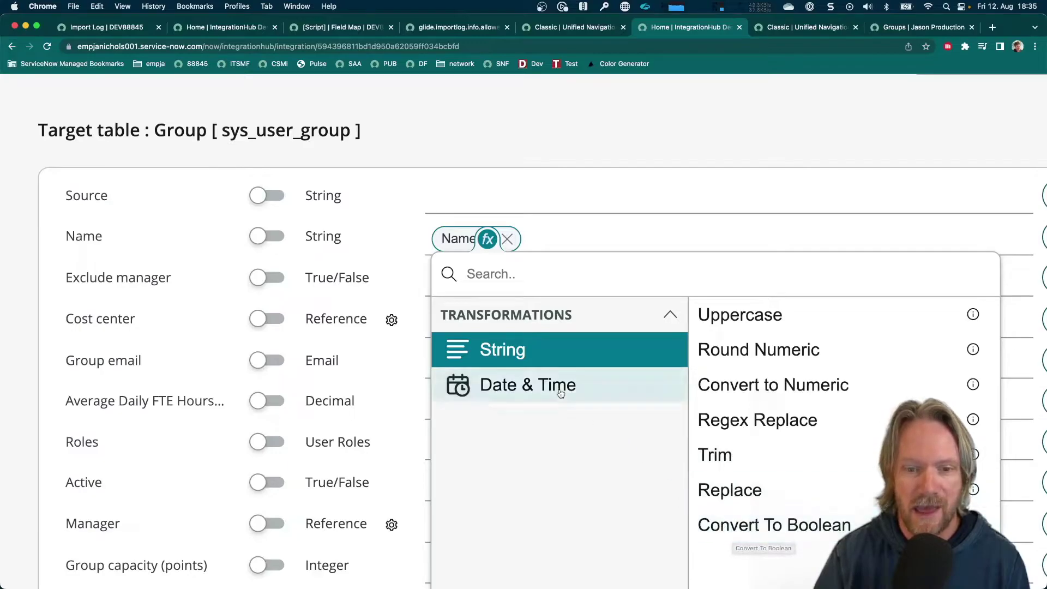
pyautogui.click(531, 389)
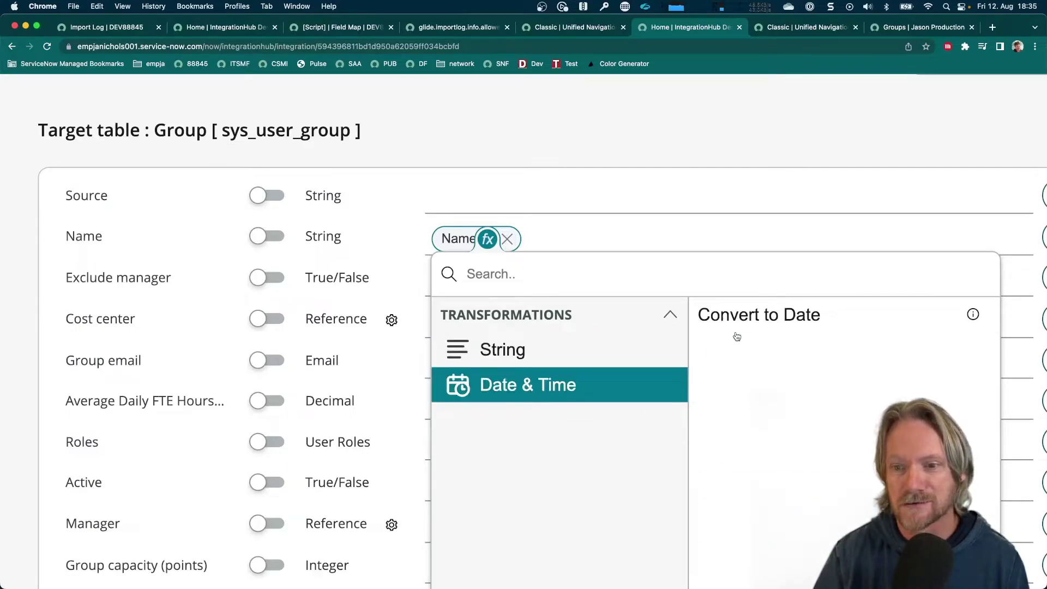
pyautogui.click(574, 353)
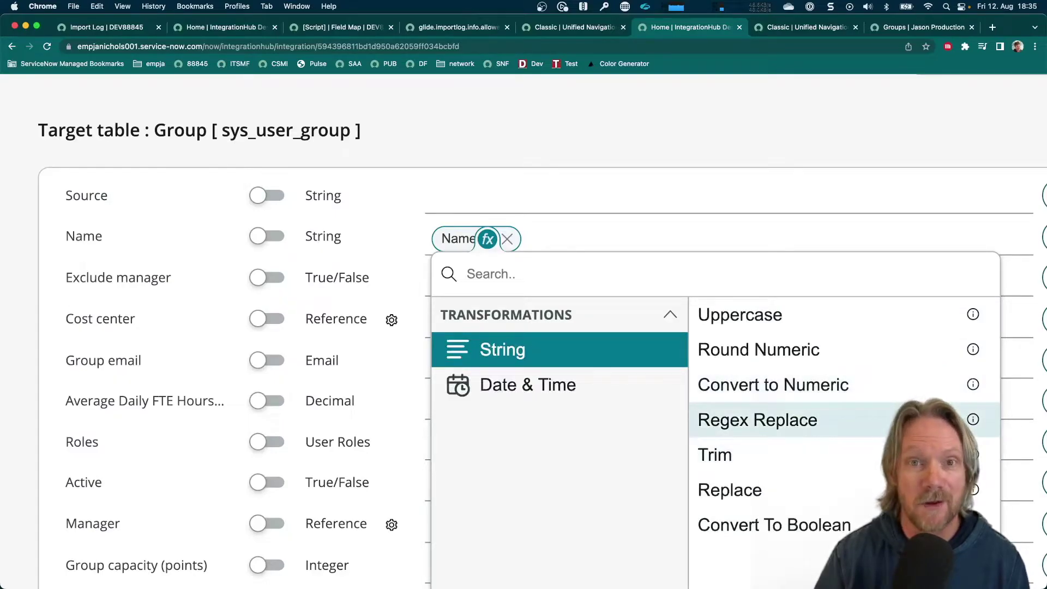
pyautogui.moveTo(974, 421)
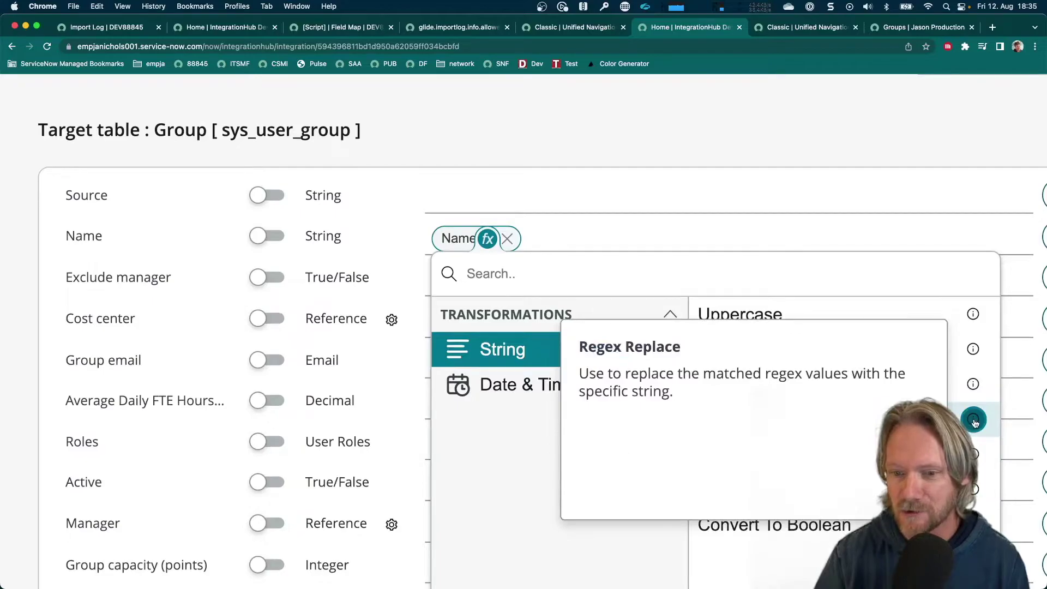
pyautogui.moveTo(975, 386)
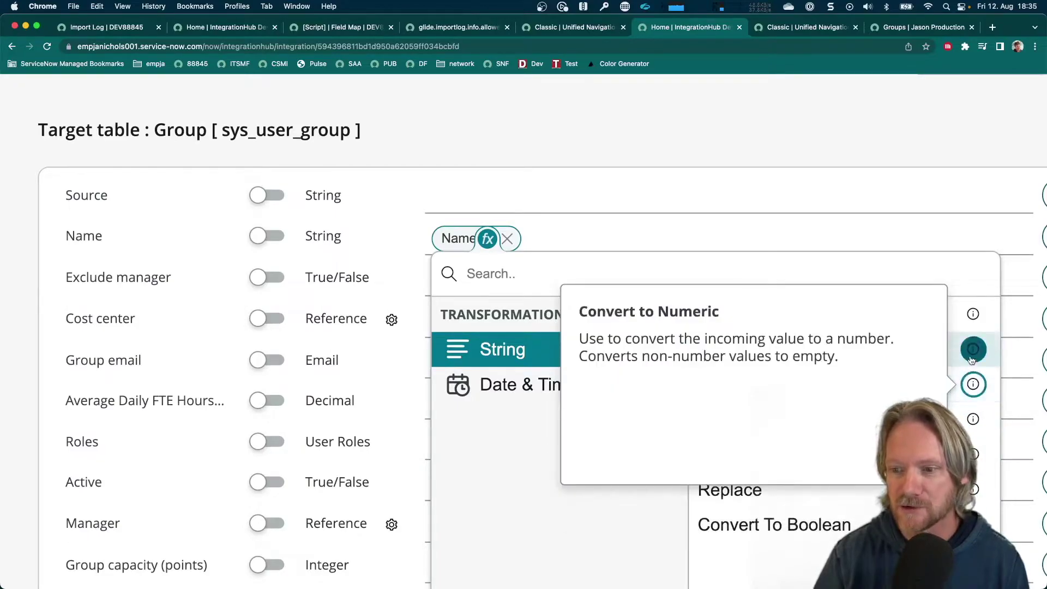
pyautogui.moveTo(972, 355)
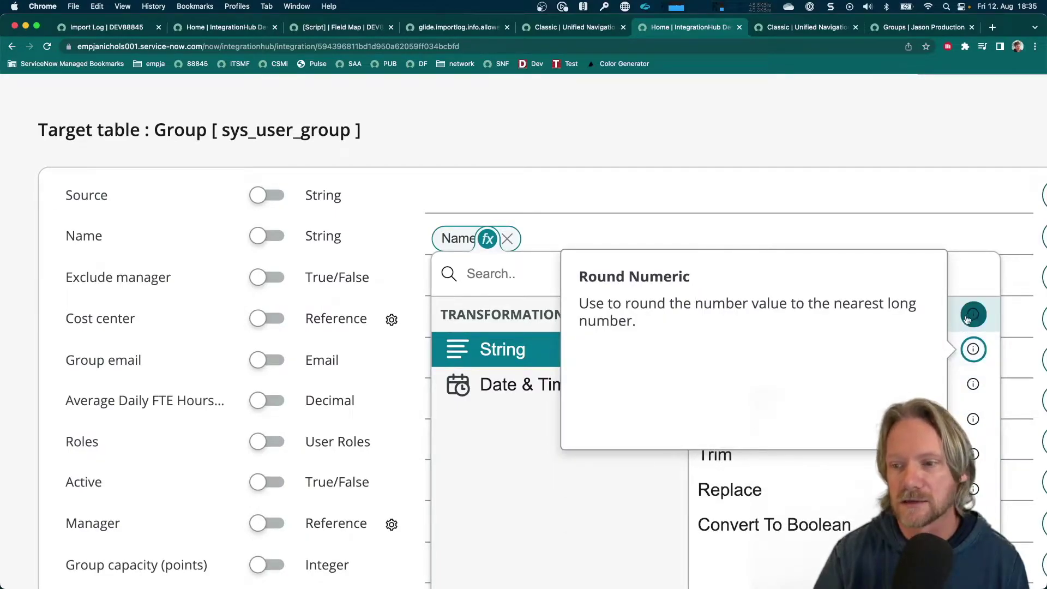
pyautogui.moveTo(972, 318)
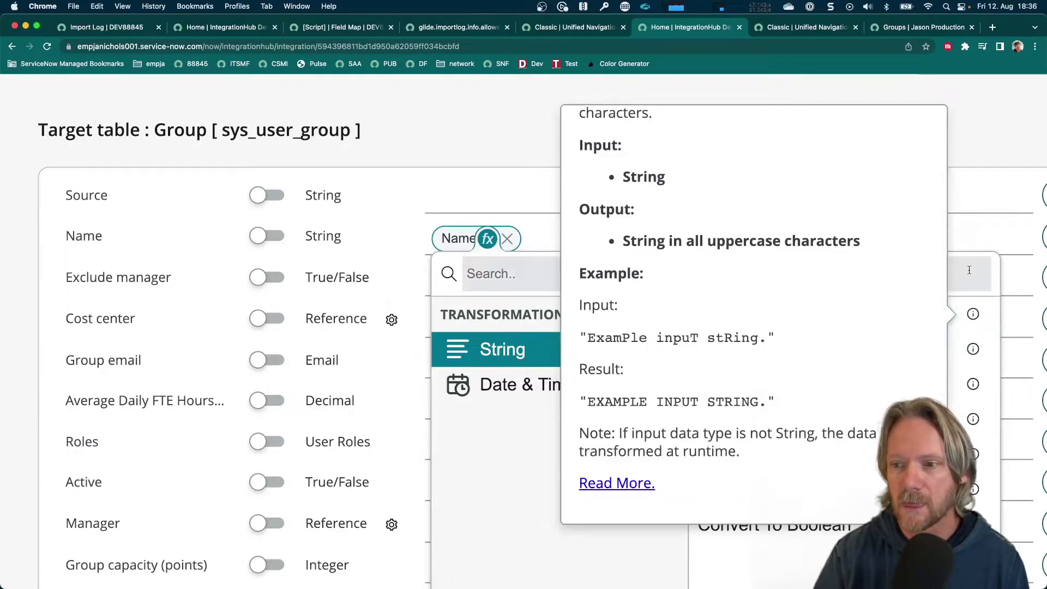
pyautogui.click(981, 130)
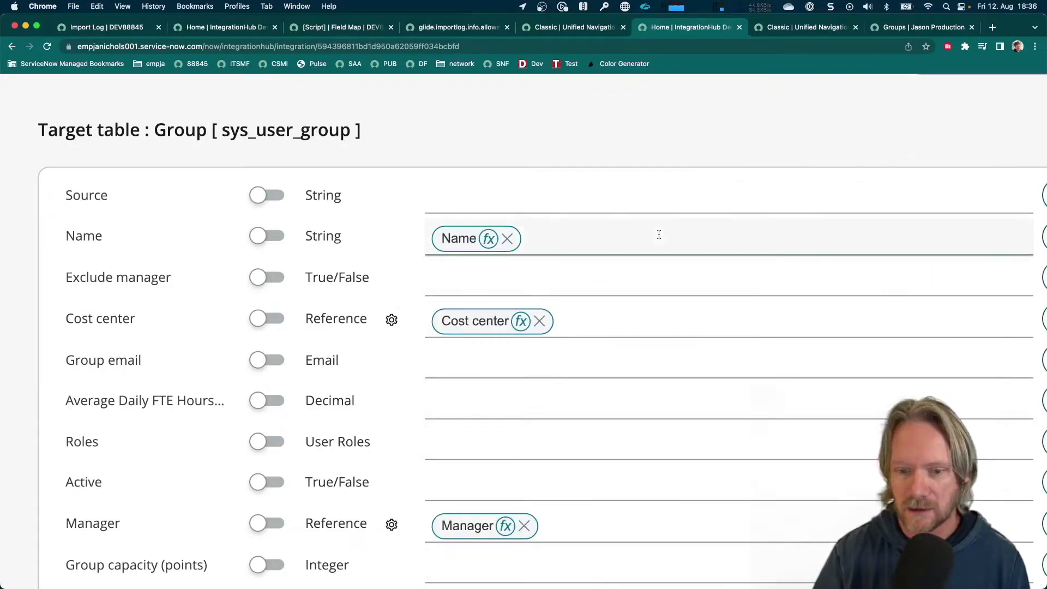
# - Fill the Group Description field with the Name and Location columns, comma-separated
pyautogui.scroll(-6, 658, 234)
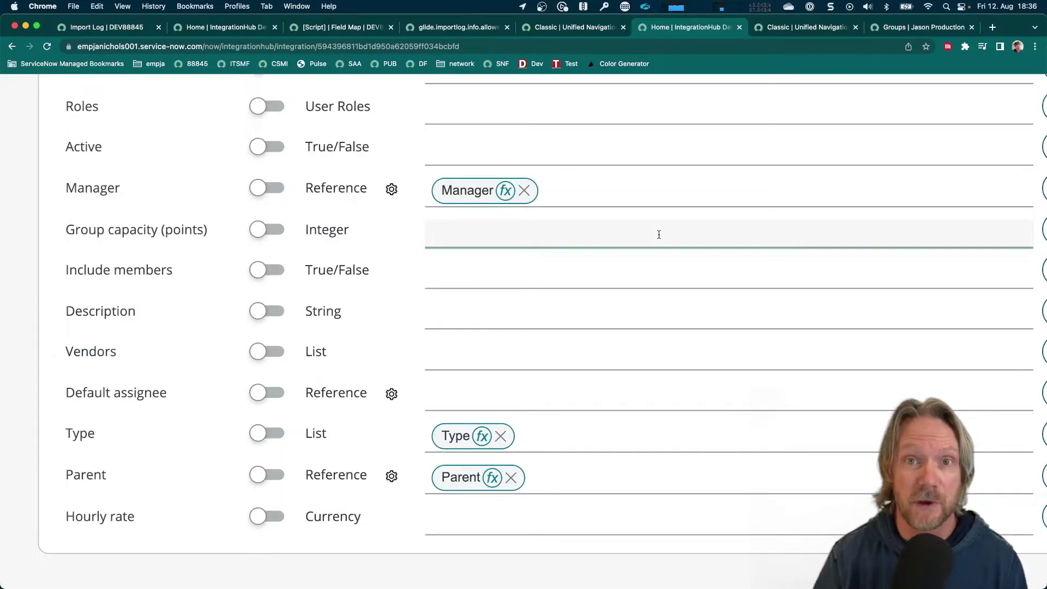
pyautogui.press('super+0')
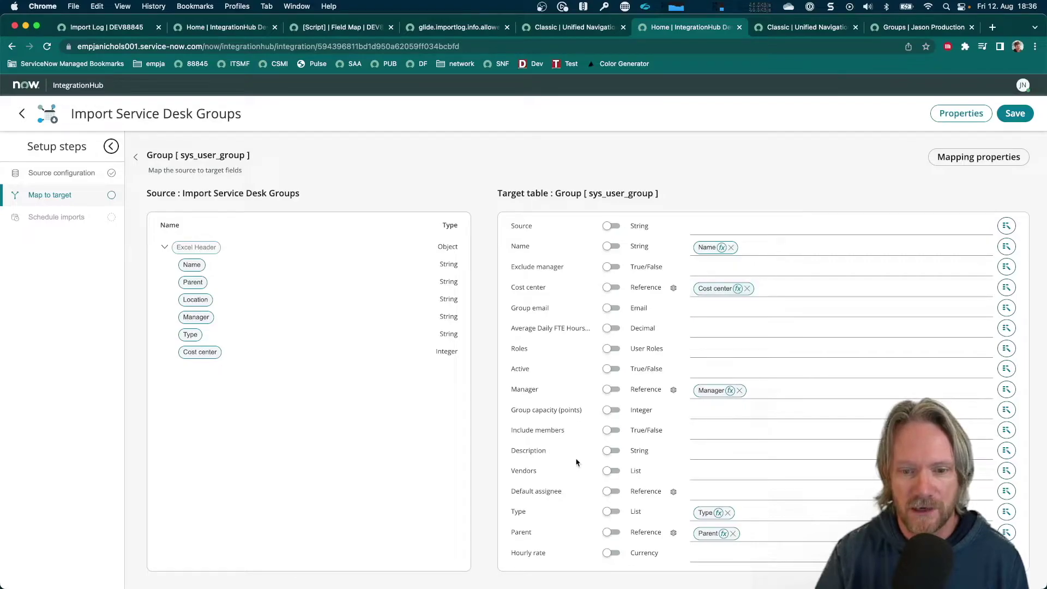
pyautogui.scroll(3, 590, 467)
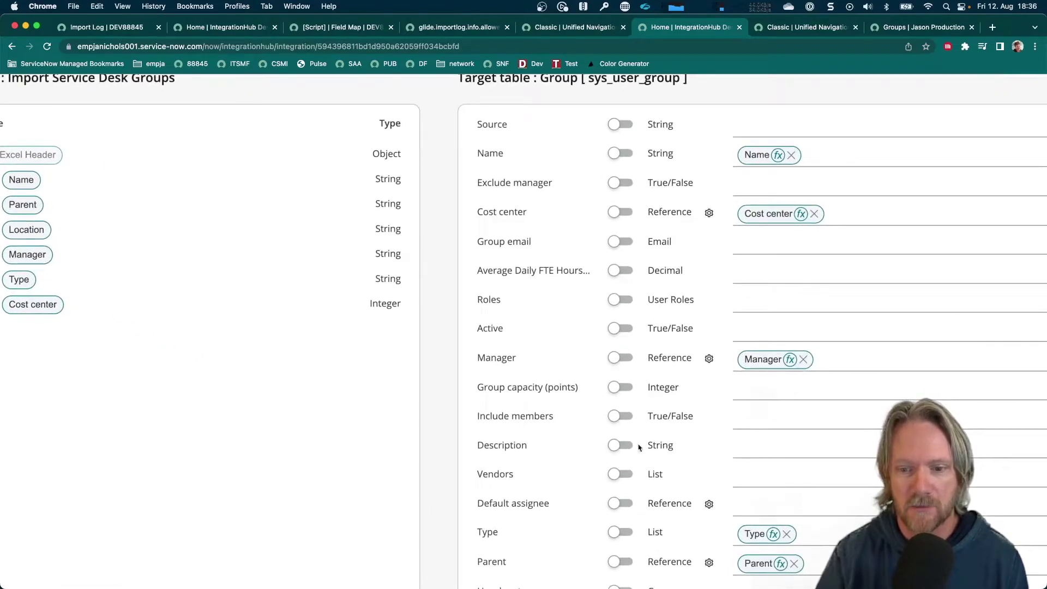
pyautogui.hscroll(-2, 587, 448)
pyautogui.hscroll(-2, 588, 448)
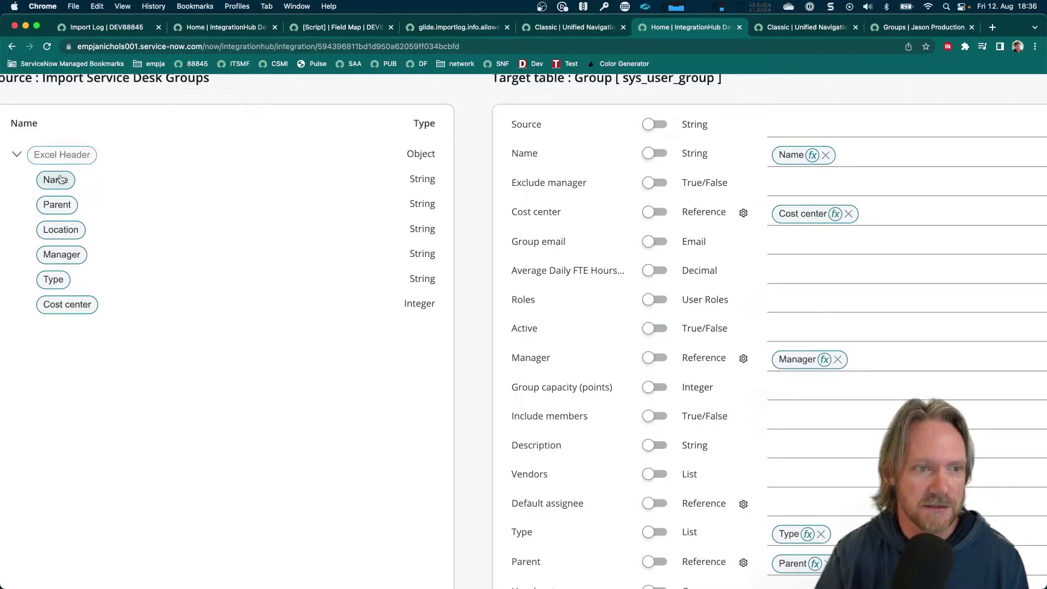
pyautogui.moveTo(61, 183); pyautogui.dragTo(806, 461)
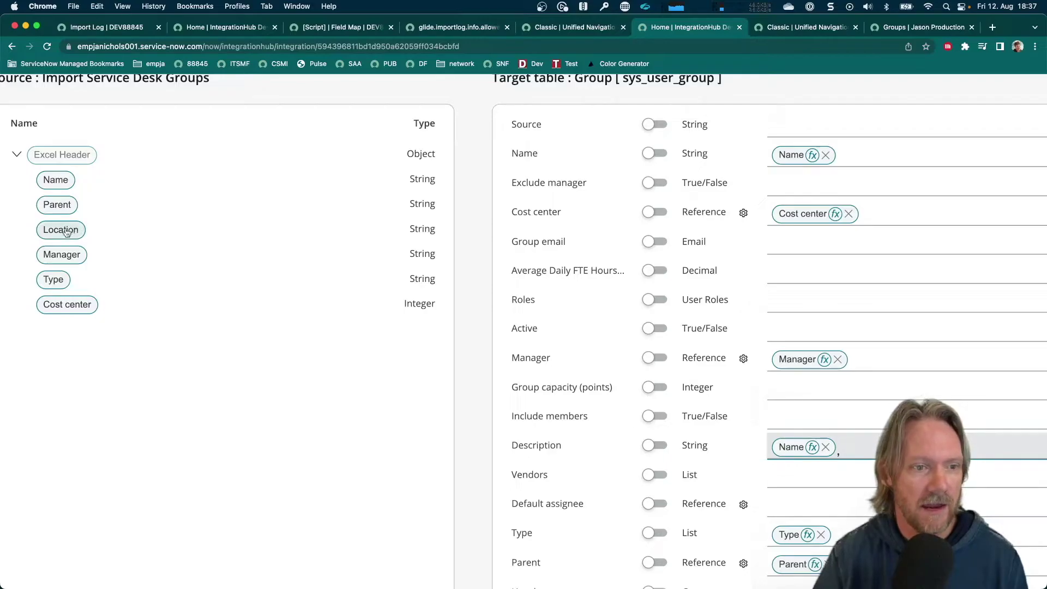
pyautogui.moveTo(66, 233); pyautogui.dragTo(863, 435)
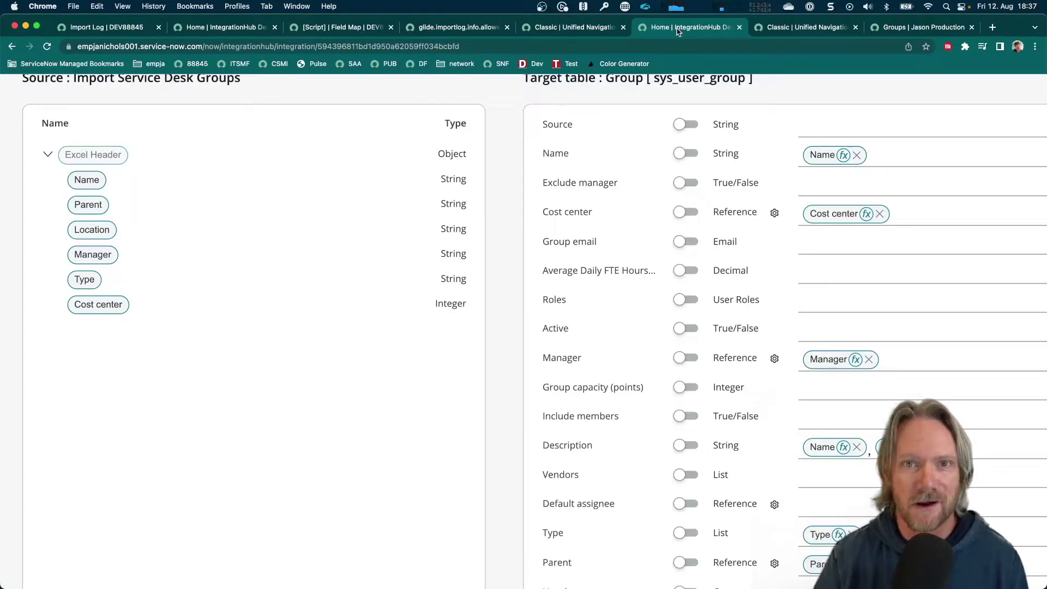
# - In Excel, inspect the indented Service Desk Admins name and the Security row's indented itil type
pyautogui.press('super+Tab')
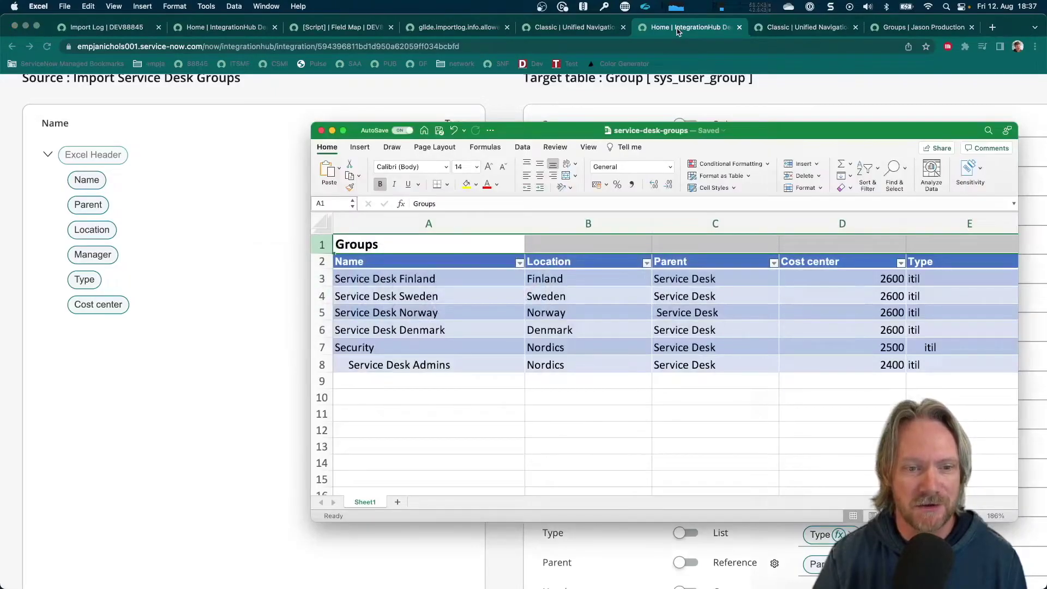
pyautogui.click(499, 412)
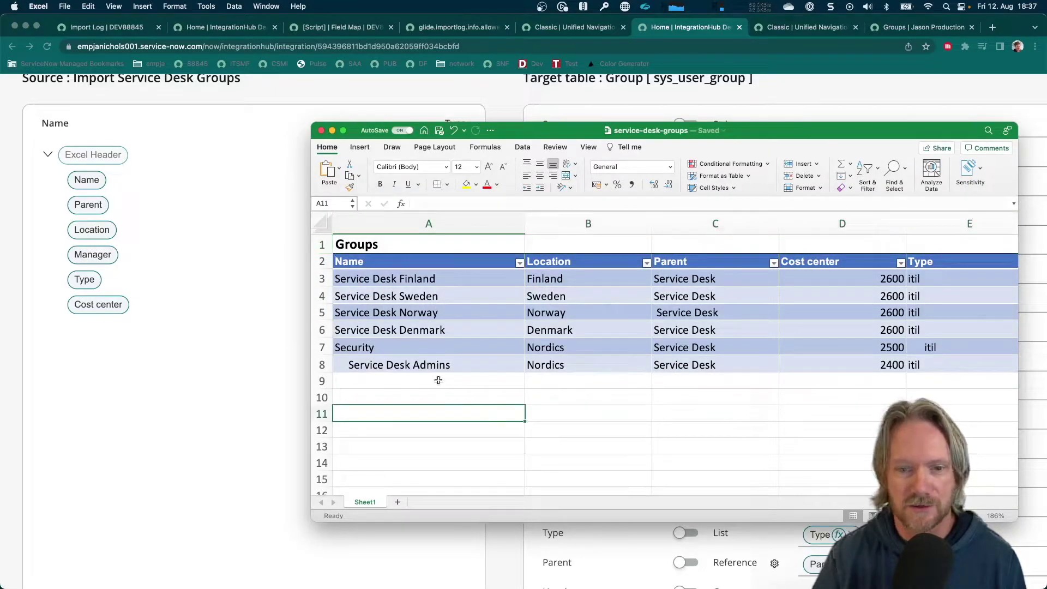
pyautogui.click(416, 365)
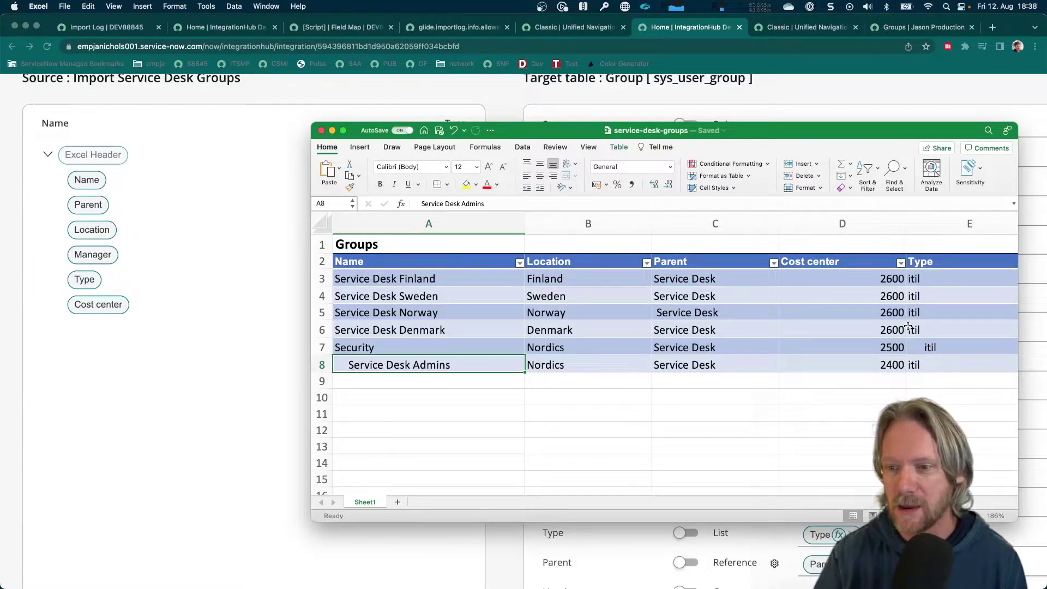
pyautogui.click(932, 349)
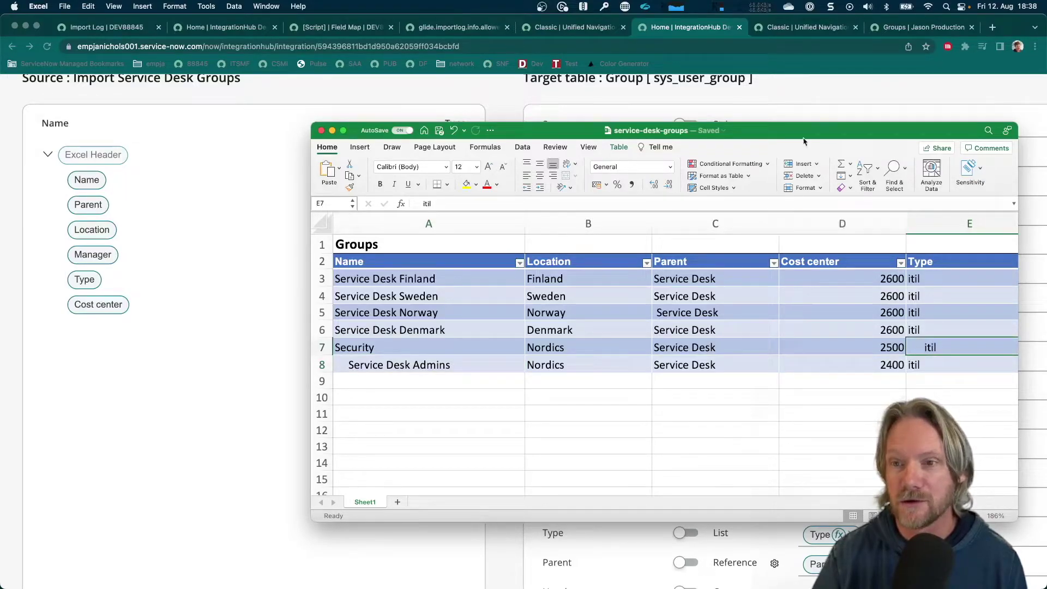
# - Back on the mapping page, add a String > Trim transform to the Name pill
pyautogui.click(839, 106)
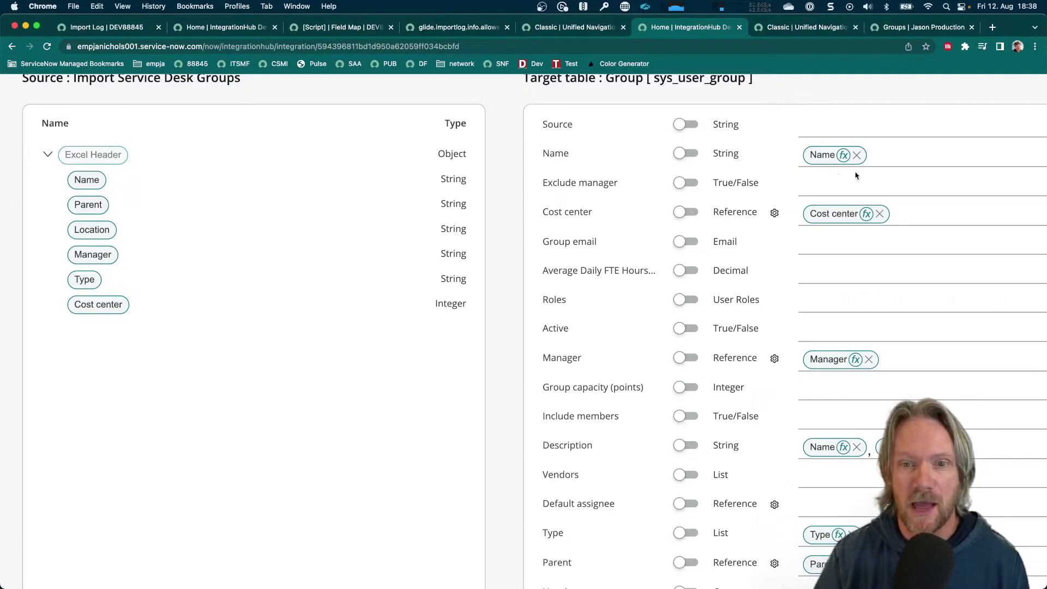
pyautogui.click(844, 157)
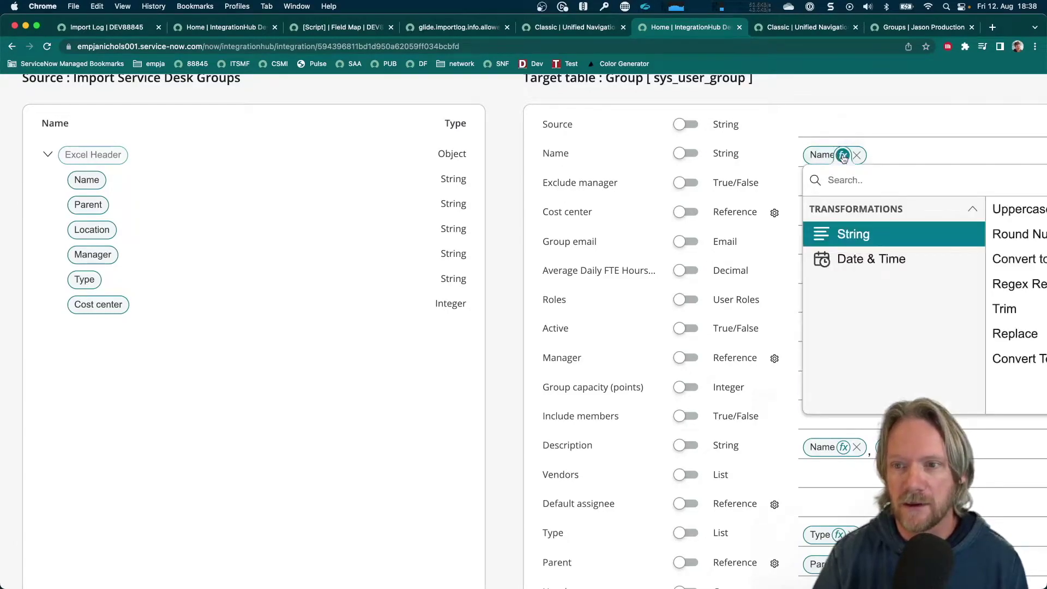
pyautogui.hscroll(5, 861, 259)
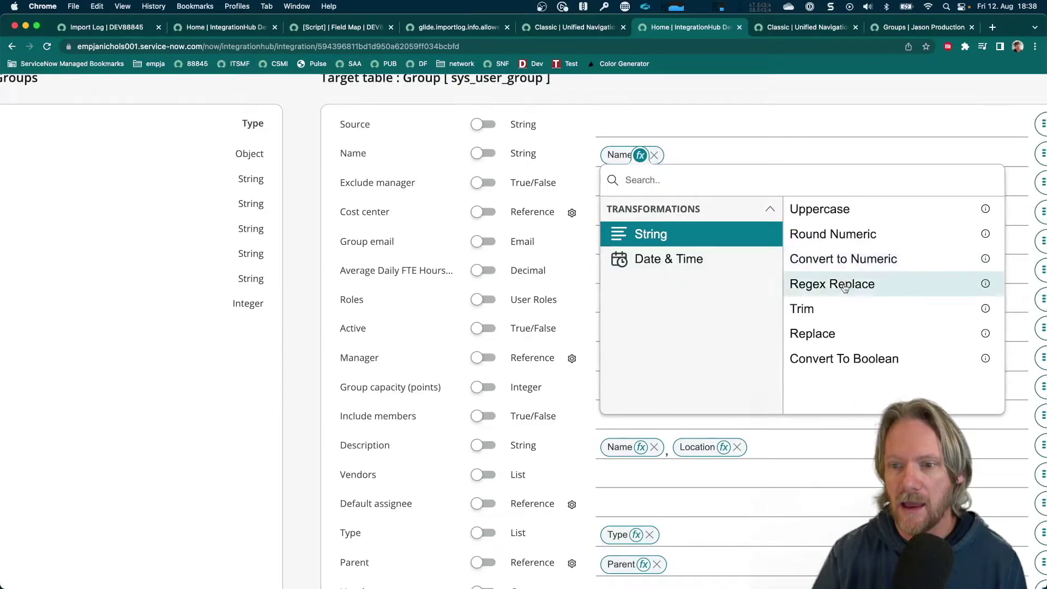
pyautogui.click(808, 312)
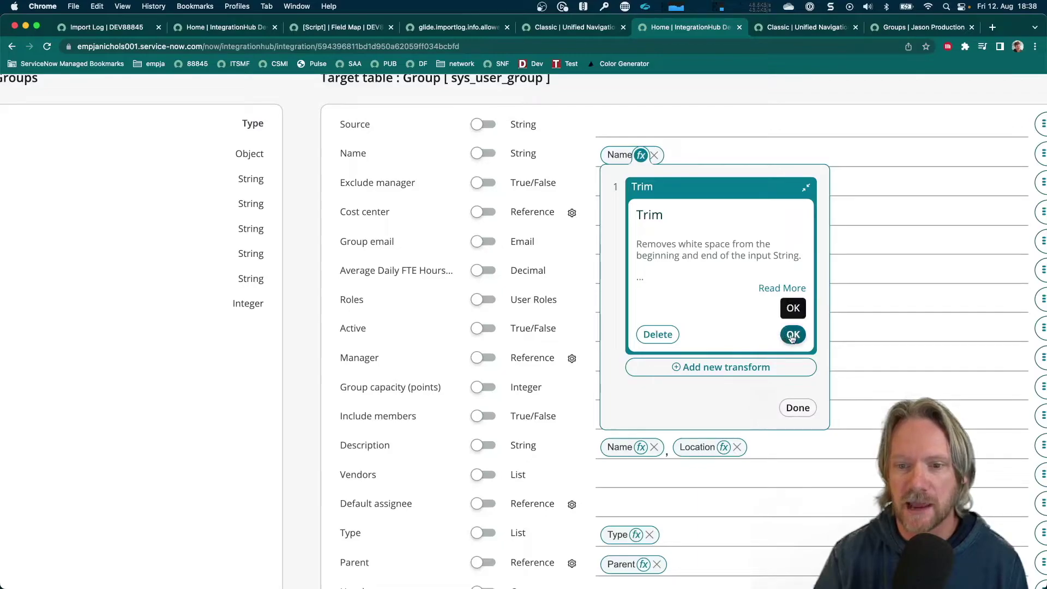
pyautogui.click(766, 290)
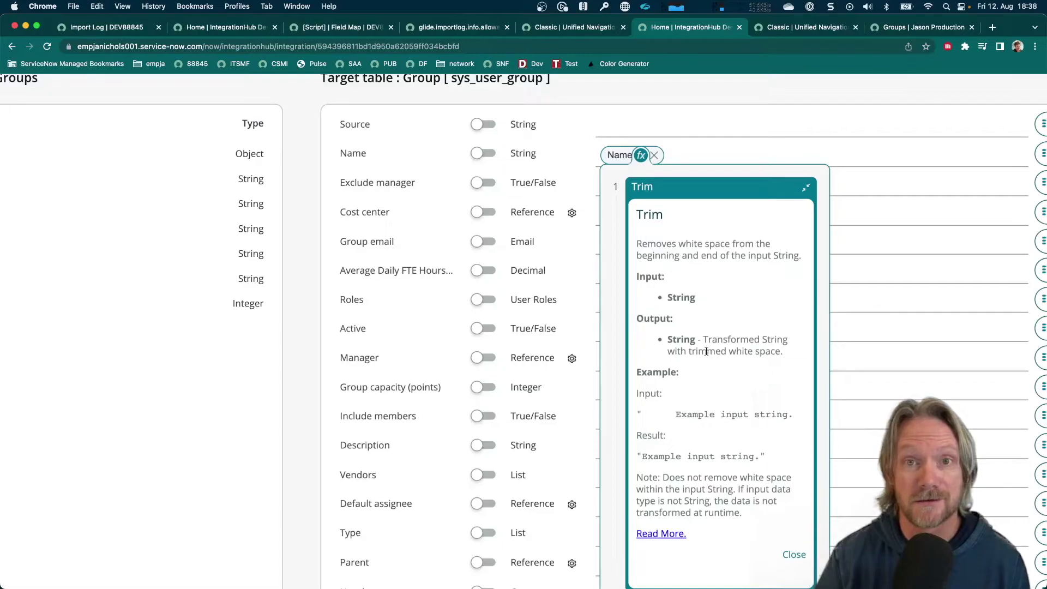
pyautogui.scroll(-1, 706, 351)
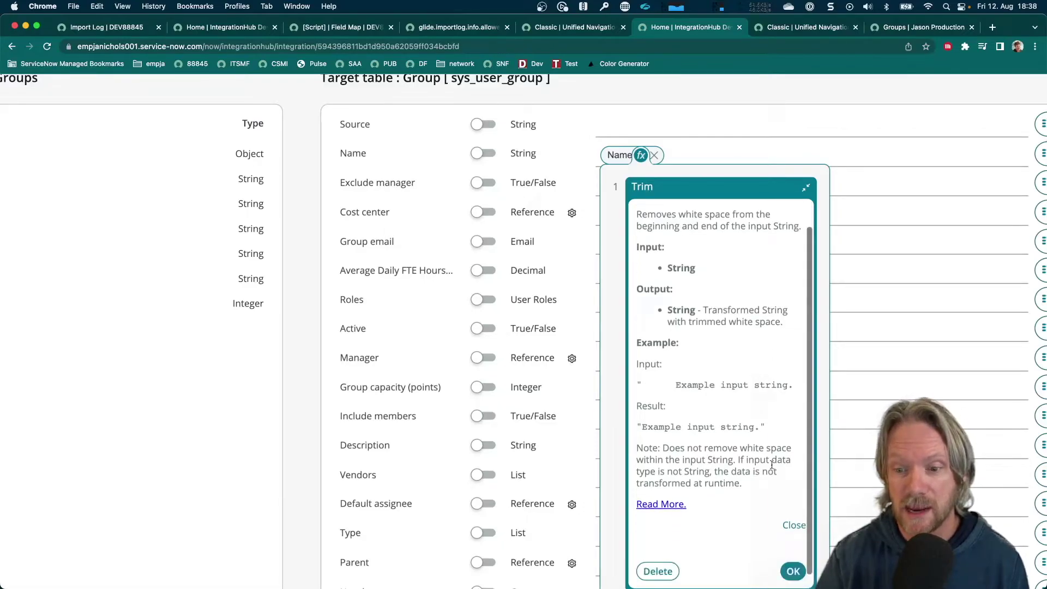
pyautogui.click(792, 572)
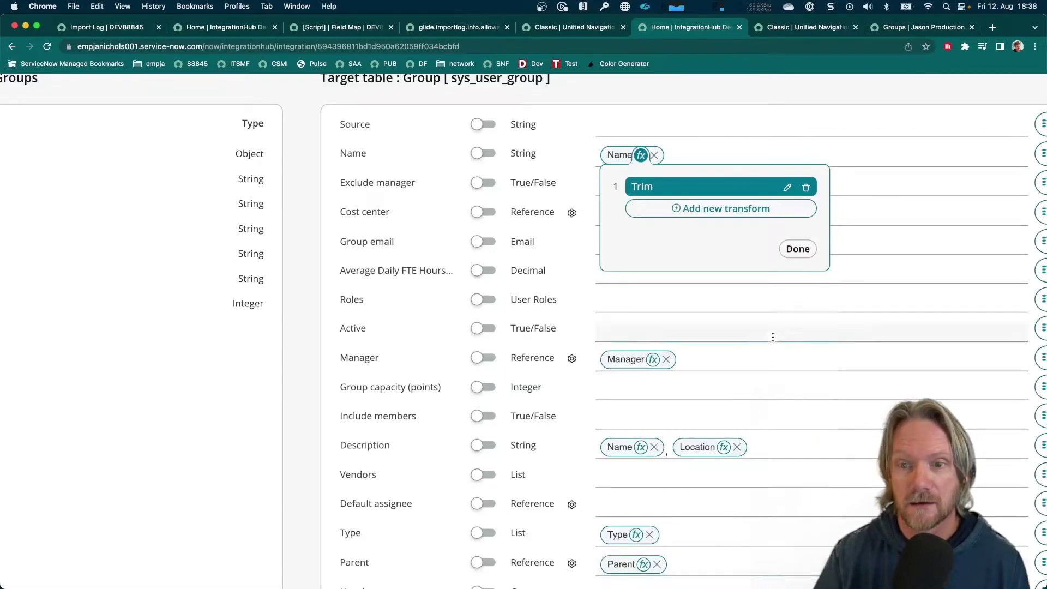
# - Finish the Name transforms with Trim as the only step, then check cost centers in the spreadsheet
pyautogui.click(789, 246)
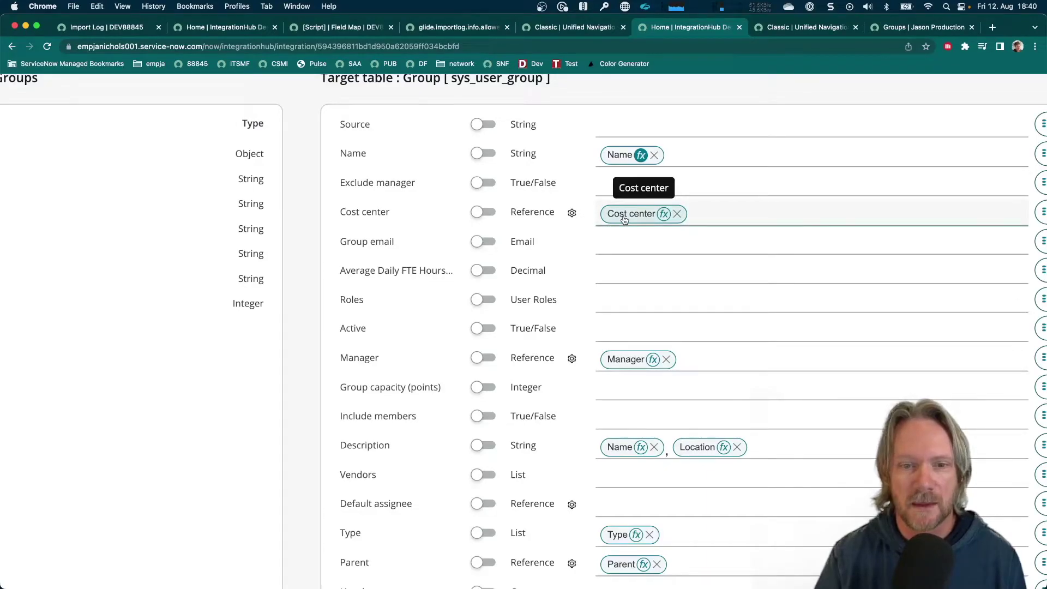
pyautogui.press('super+Tab')
pyautogui.press('super+Tab')
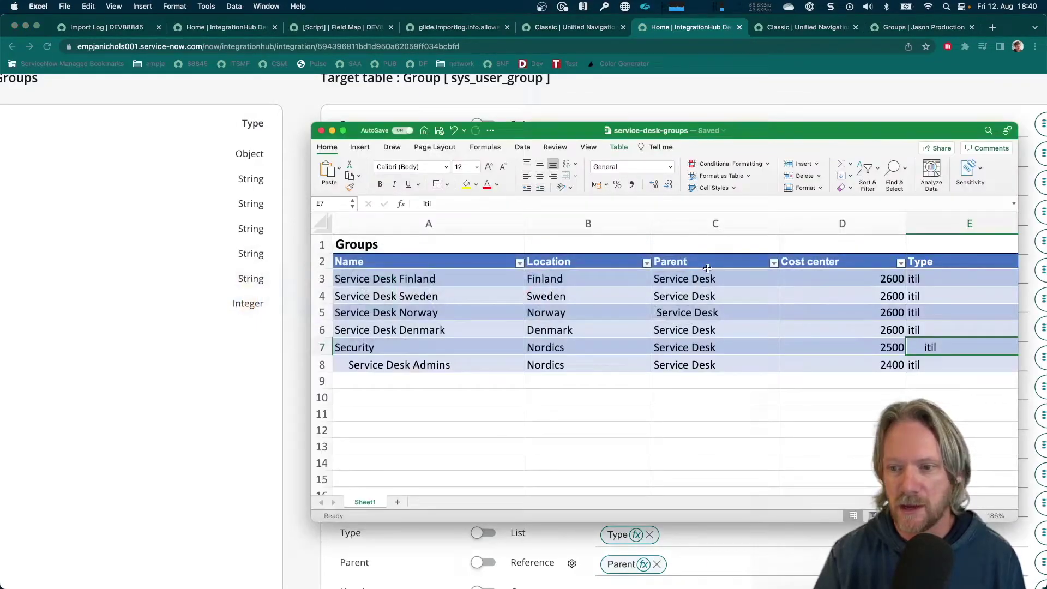
pyautogui.click(815, 296)
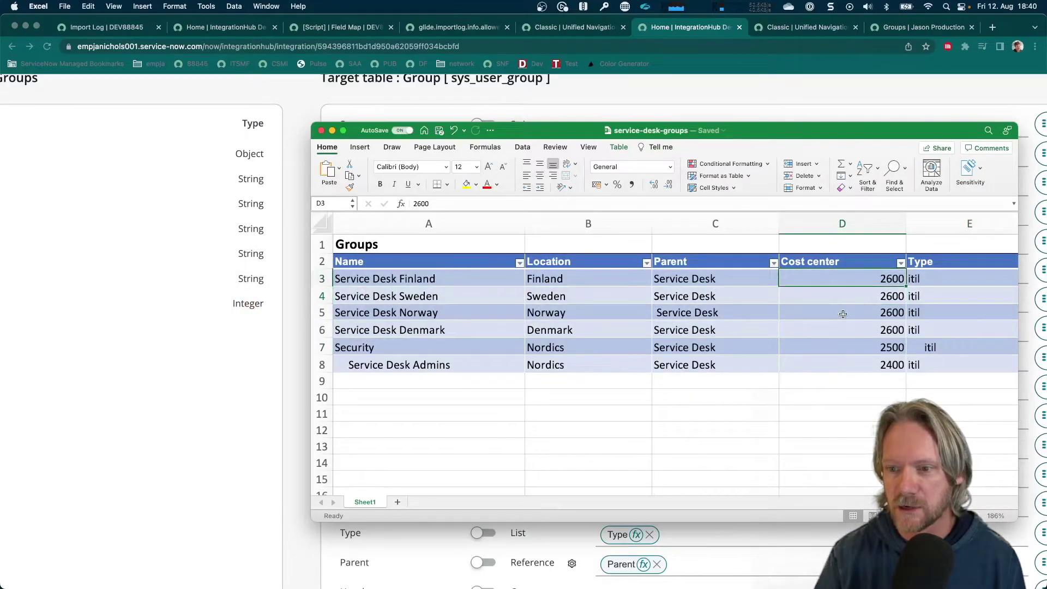
pyautogui.click(847, 347)
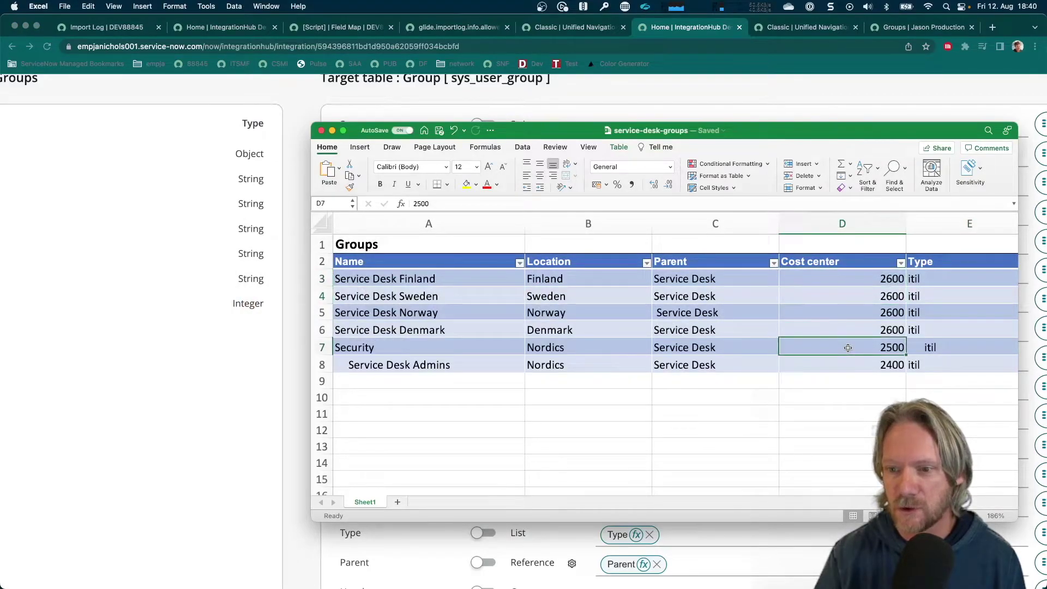
pyautogui.click(876, 366)
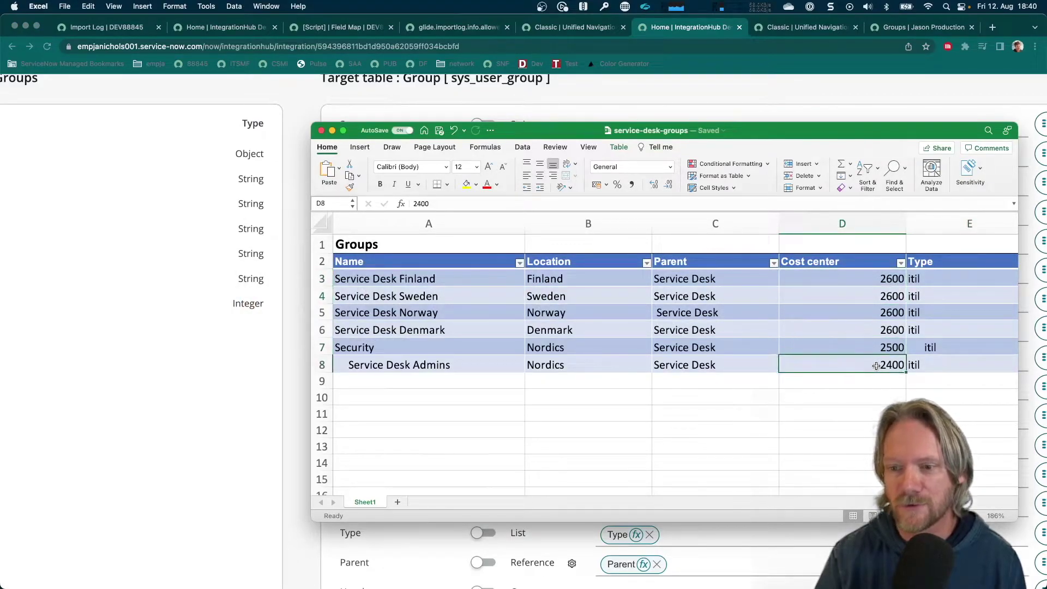
pyautogui.click(864, 329)
pyautogui.keyDown('shift'); pyautogui.click(860, 285); pyautogui.keyUp('shift')
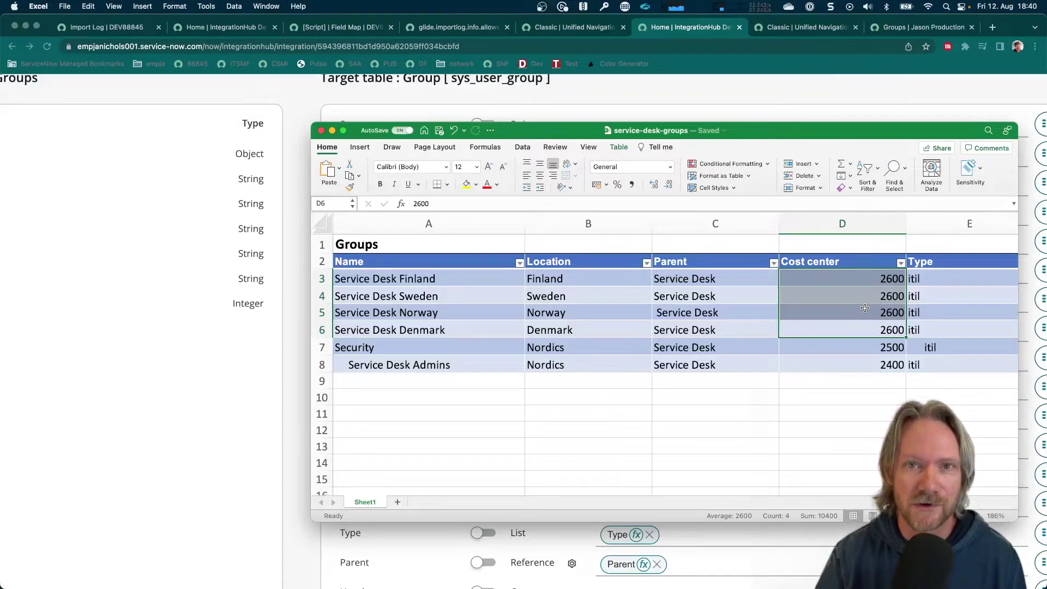
pyautogui.press('super+Tab')
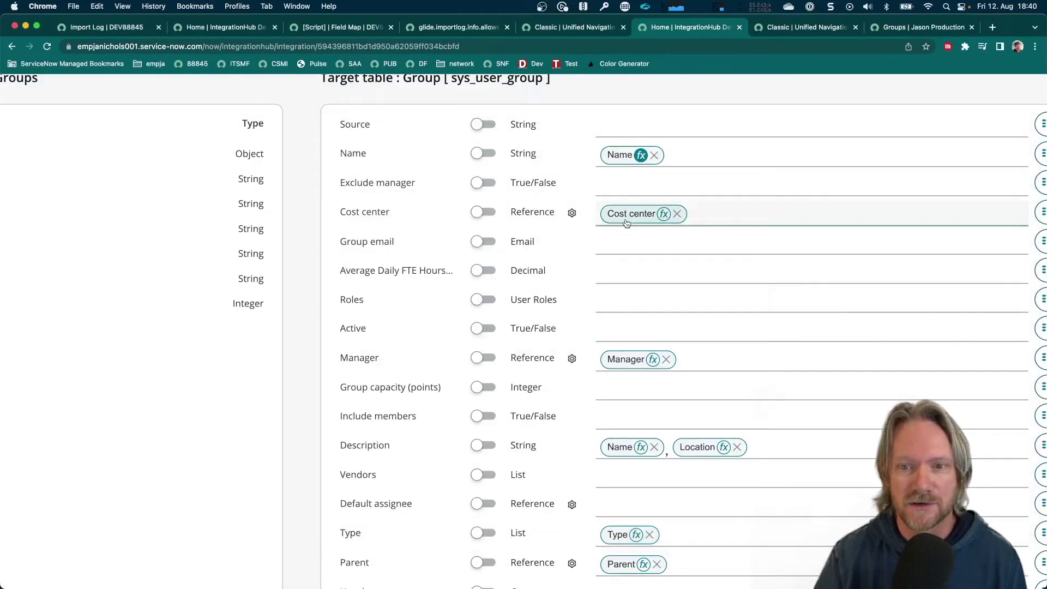
# - Add a Replace transform to Cost center with match_string 2600 and replacement_string 2700
pyautogui.click(662, 215)
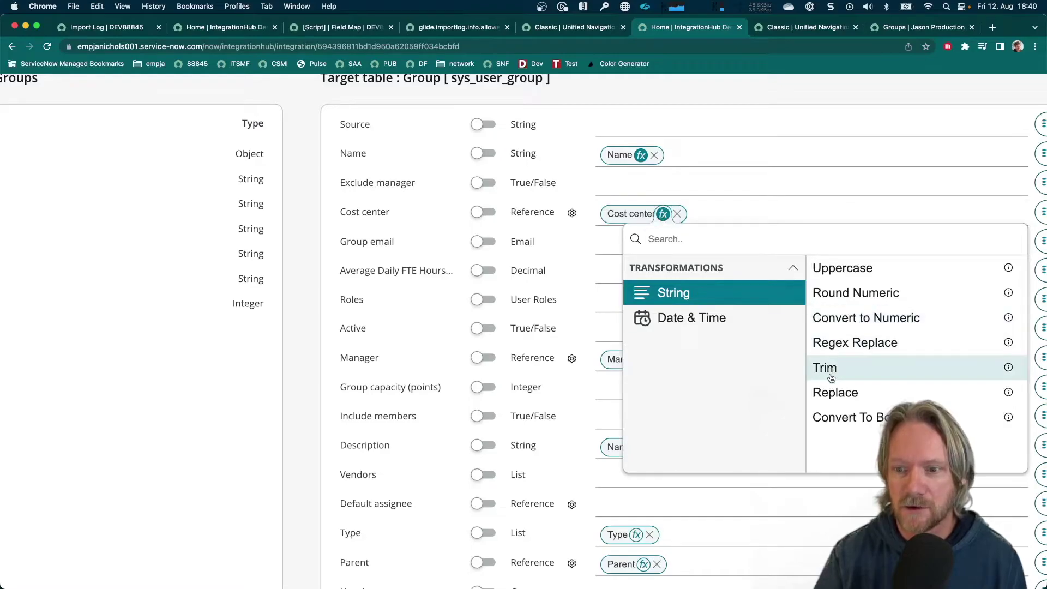
pyautogui.click(826, 394)
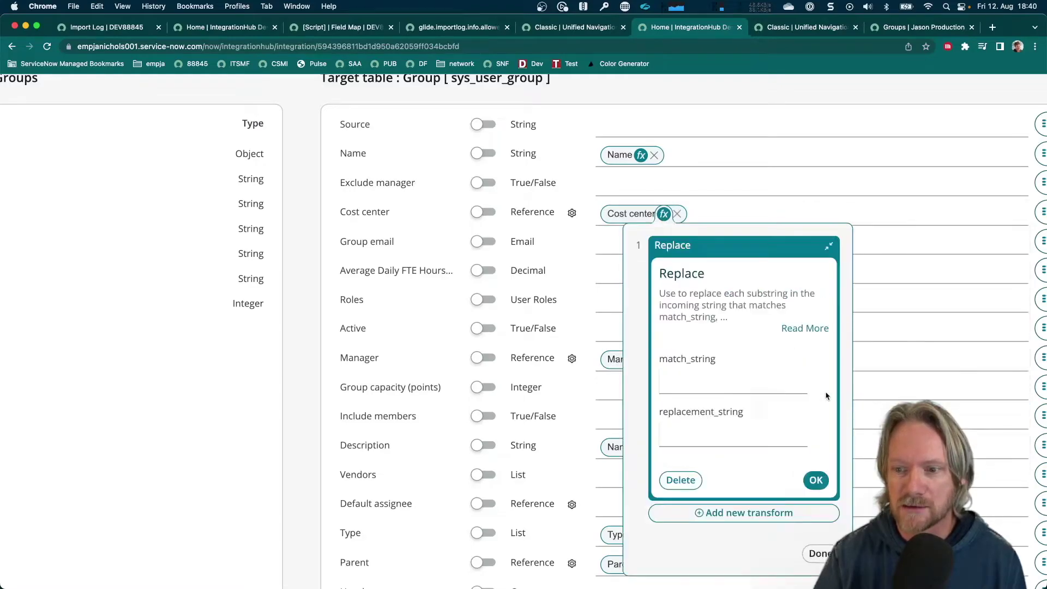
pyautogui.click(717, 378)
pyautogui.write('26')
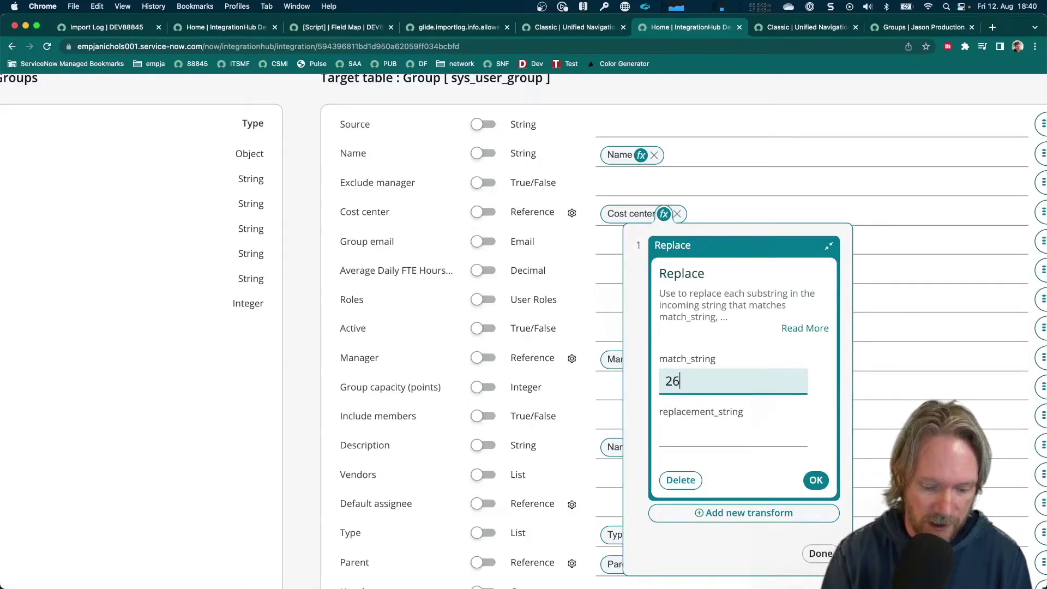
pyautogui.write('00')
pyautogui.click(708, 427)
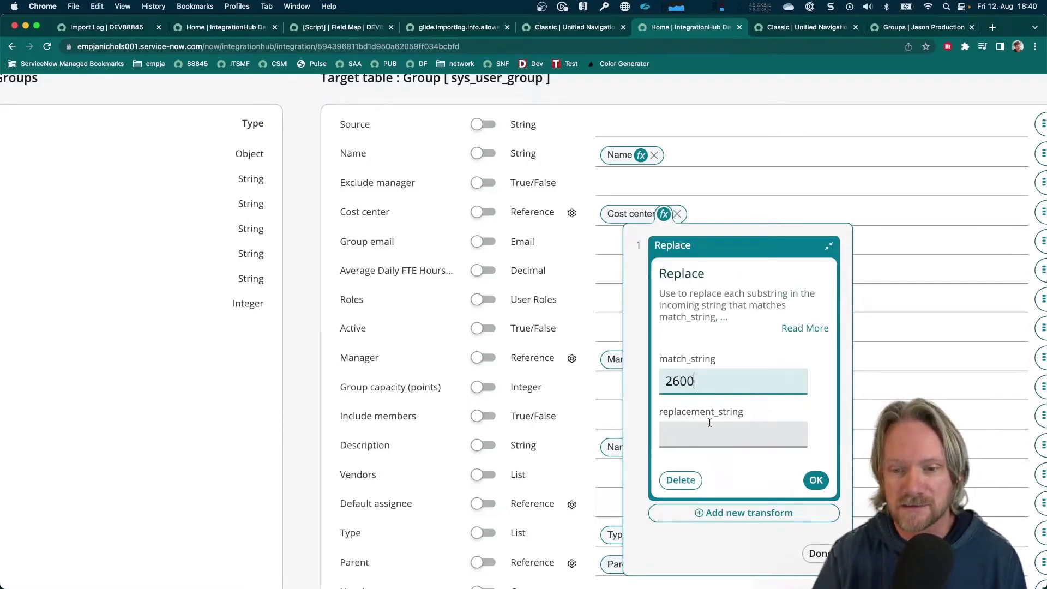
pyautogui.write('2700')
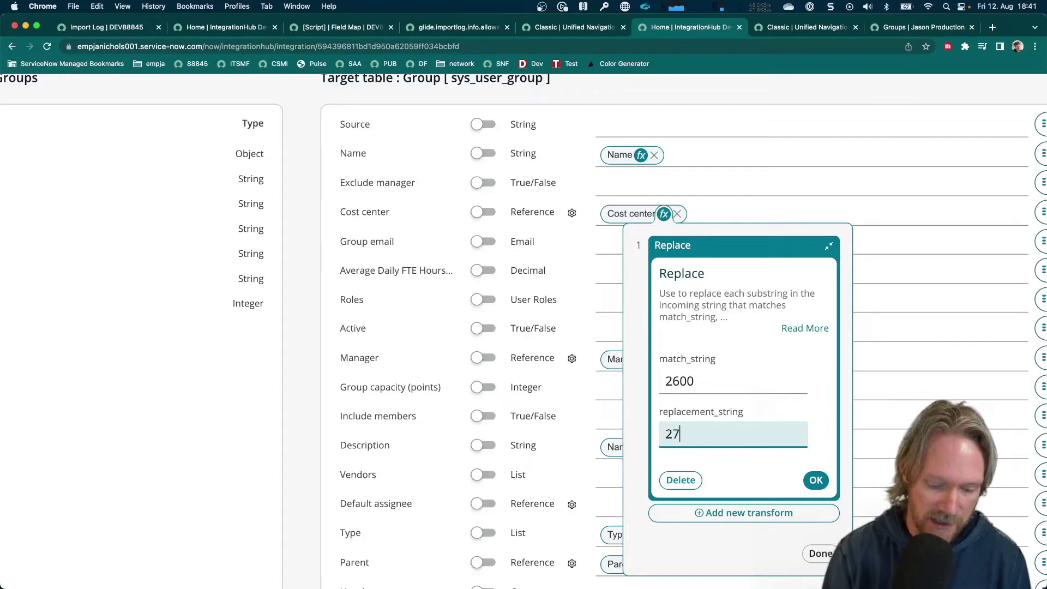
pyautogui.click(813, 479)
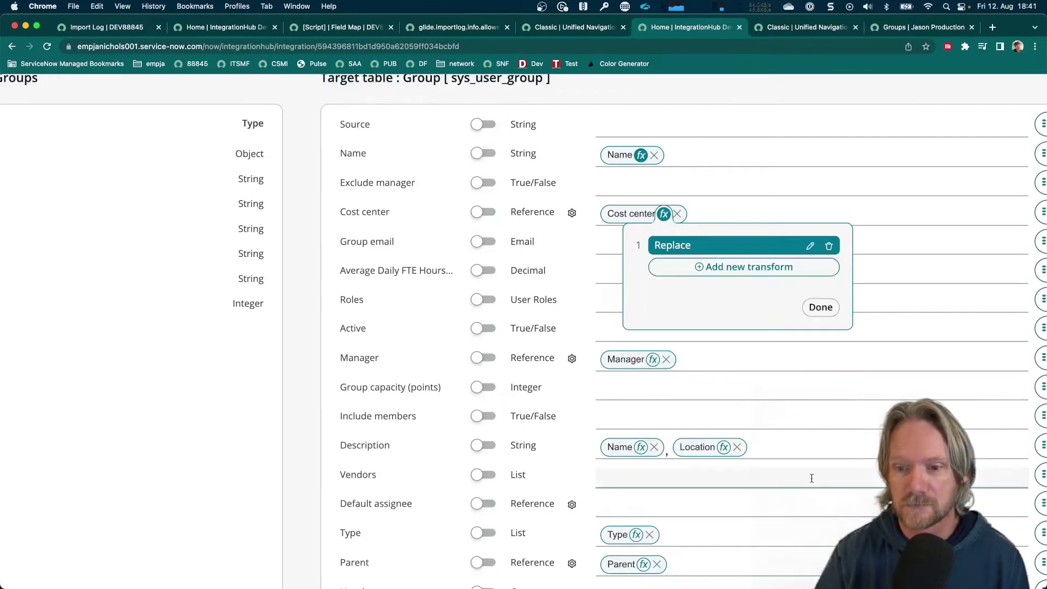
# - Recheck the Cost center transform list, then start on the Group email mapping
pyautogui.click(816, 308)
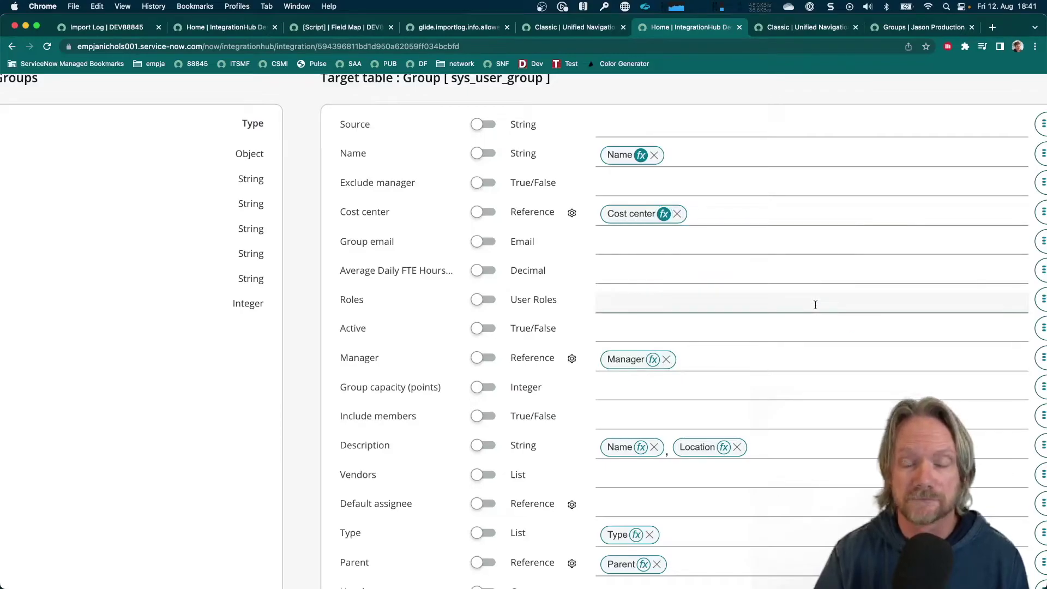
pyautogui.click(664, 215)
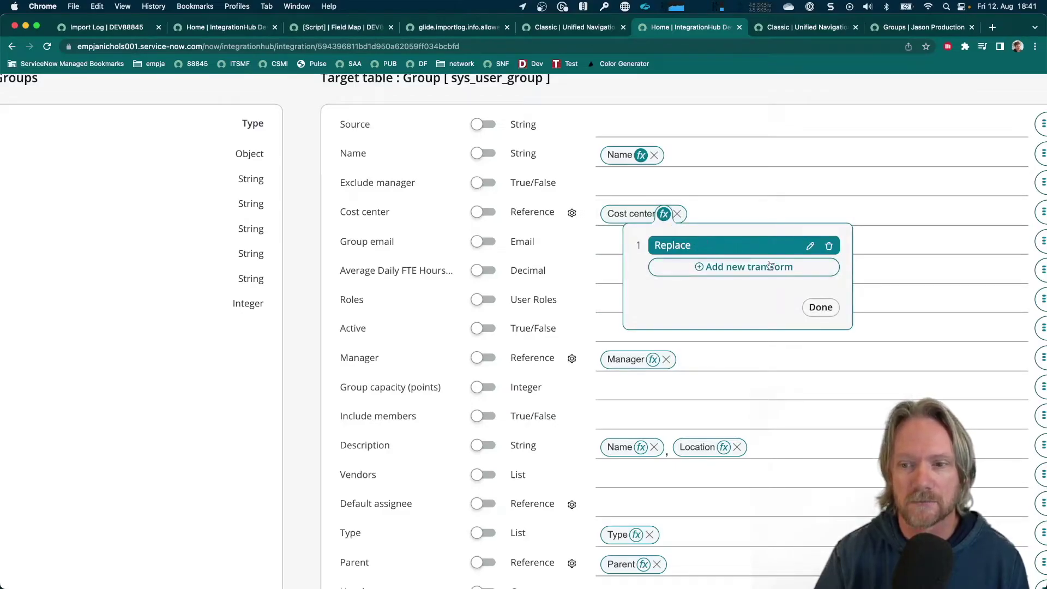
pyautogui.click(821, 305)
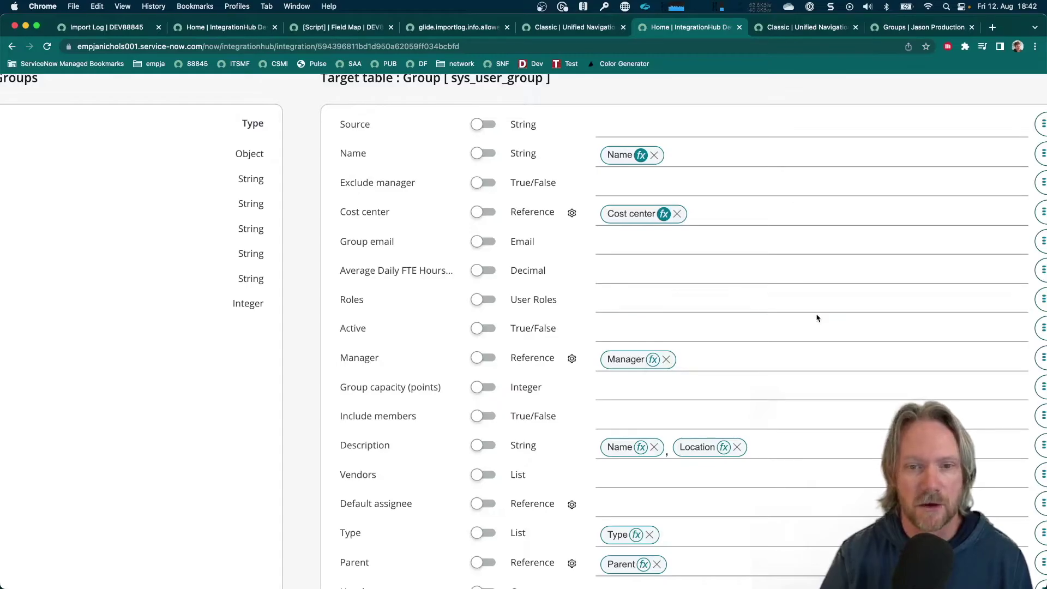
pyautogui.click(611, 242)
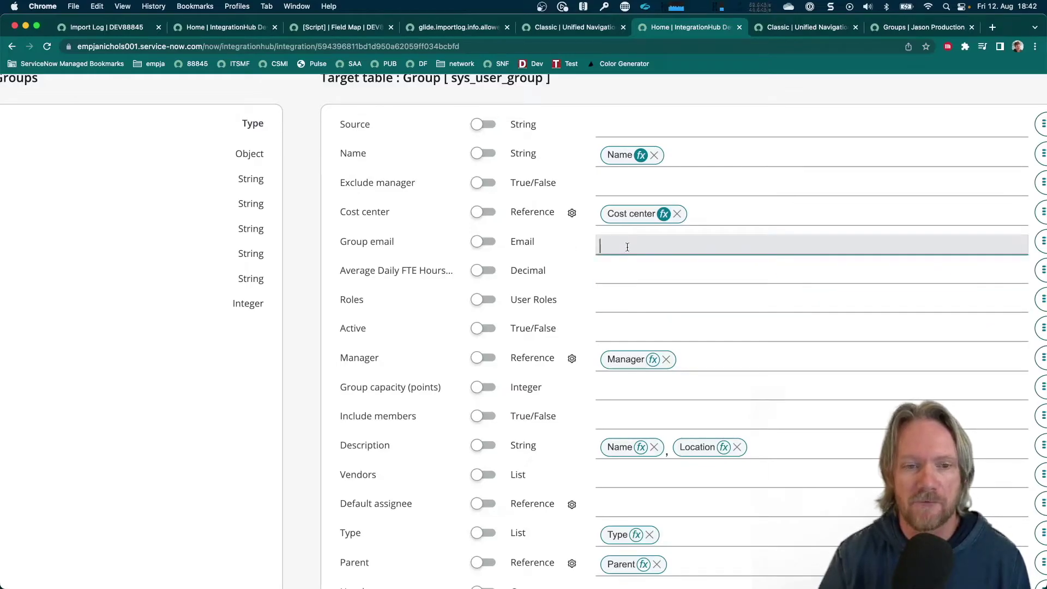
pyautogui.press('super+Tab')
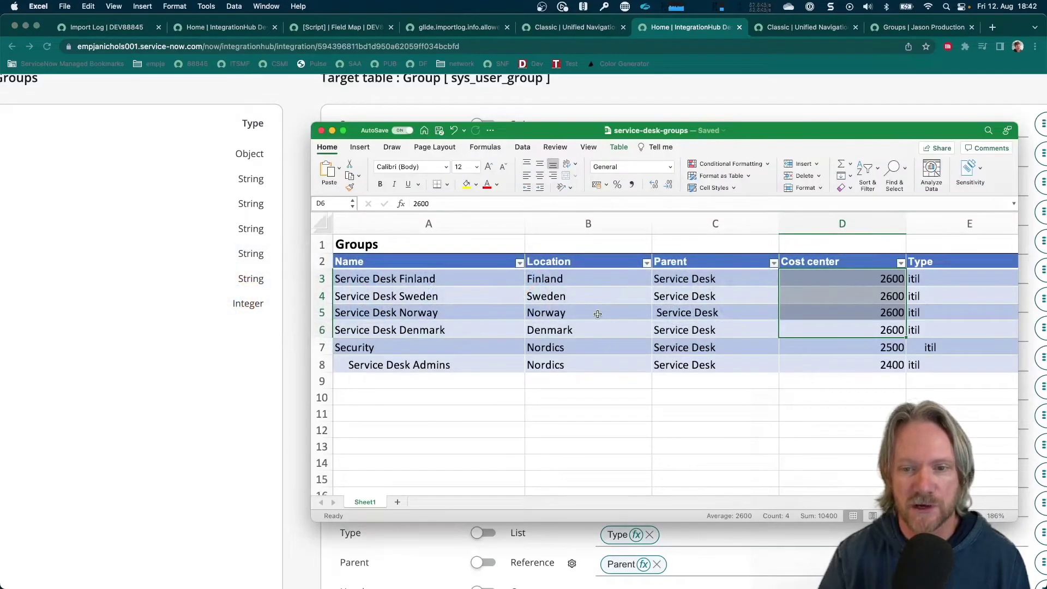
pyautogui.hscroll(4, 598, 313)
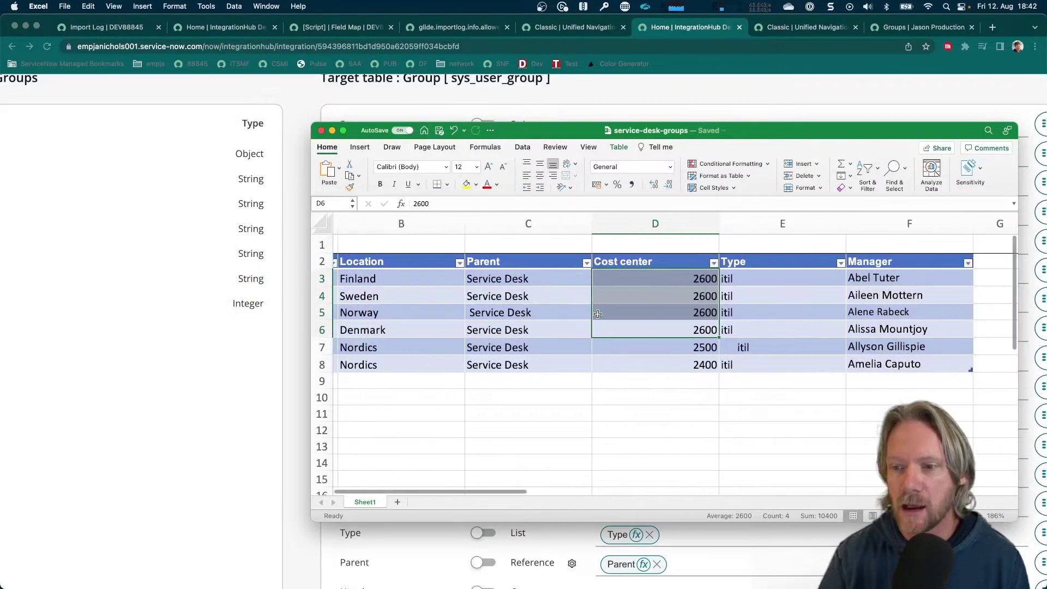
pyautogui.hscroll(-5, 598, 313)
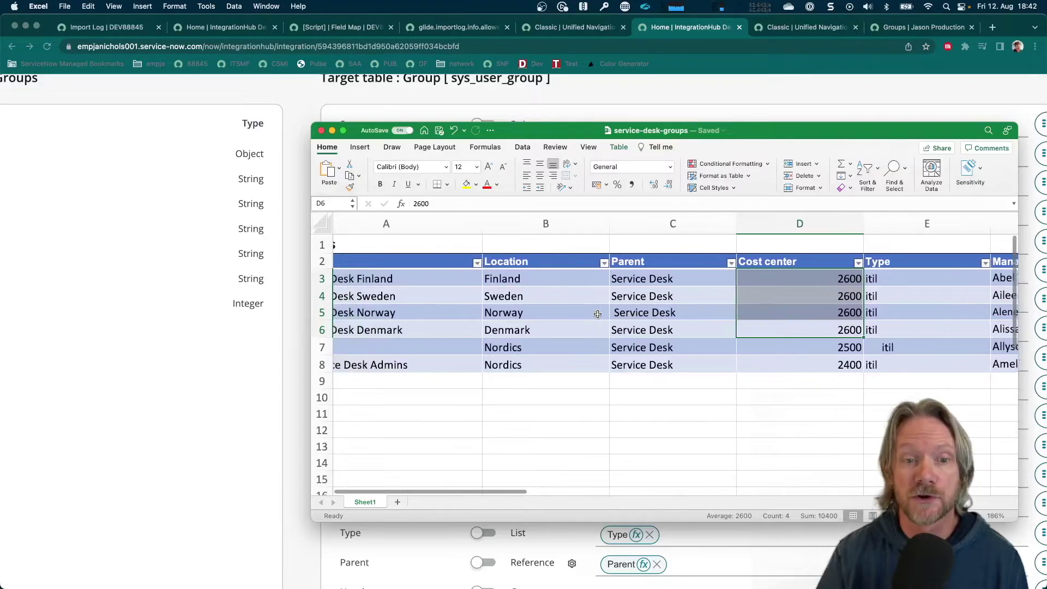
pyautogui.hscroll(-1, 598, 314)
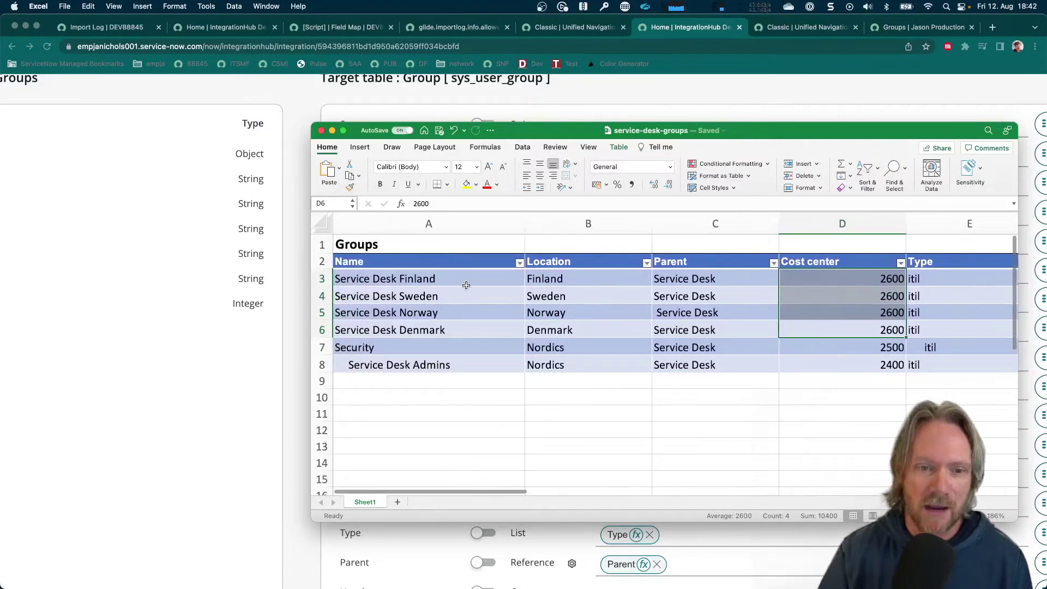
pyautogui.click(389, 279)
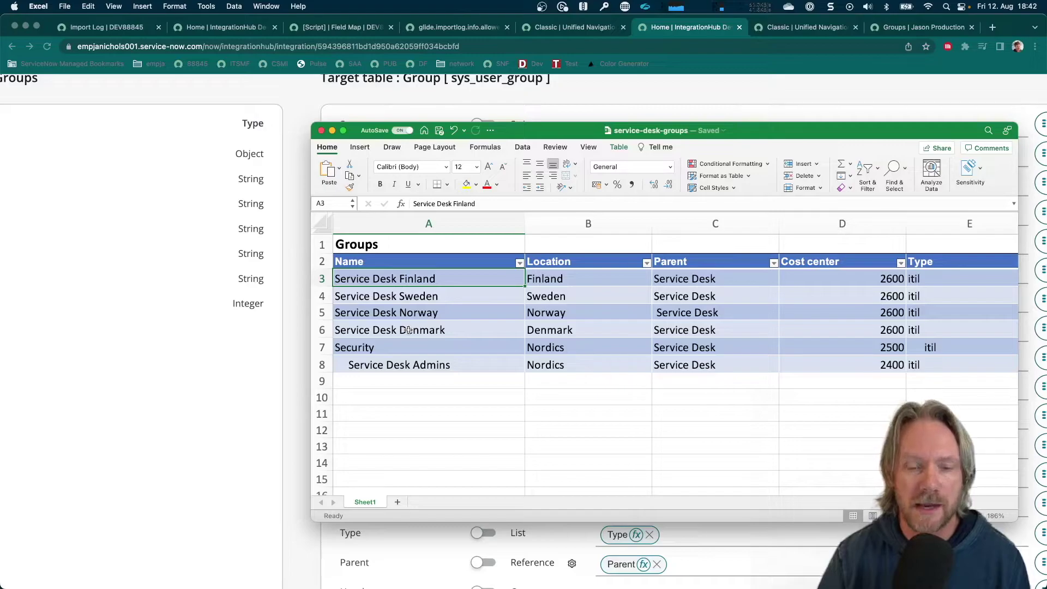
pyautogui.press('super+Tab')
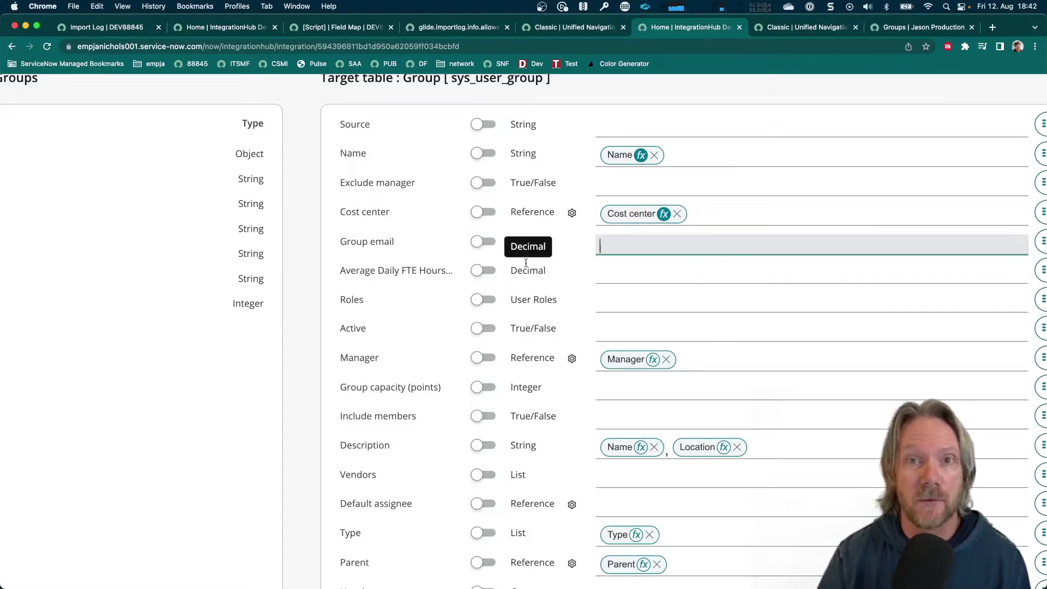
pyautogui.hscroll(-5, 257, 239)
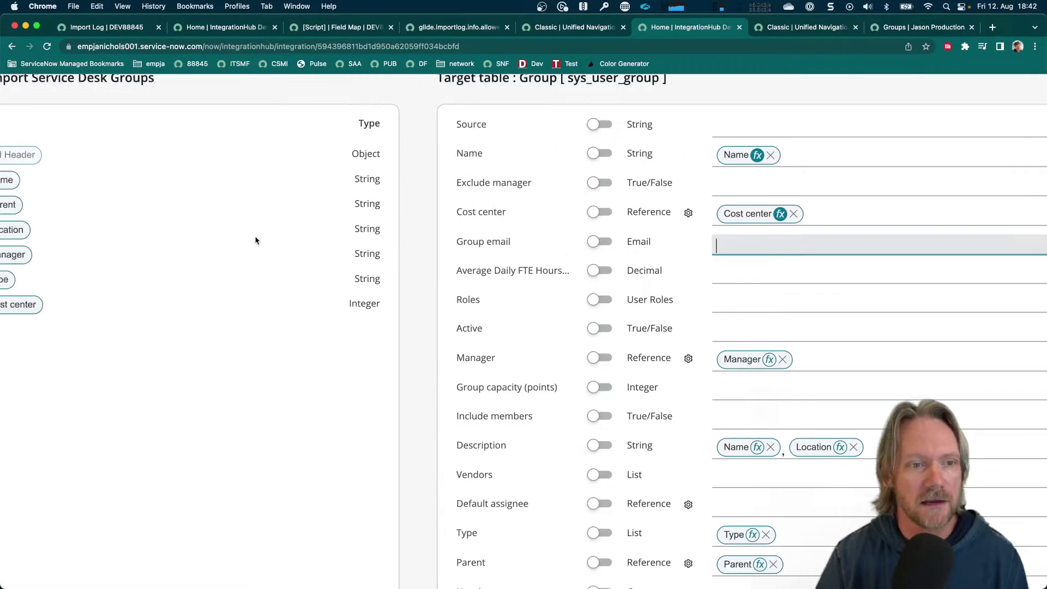
pyautogui.moveTo(48, 180); pyautogui.dragTo(795, 239)
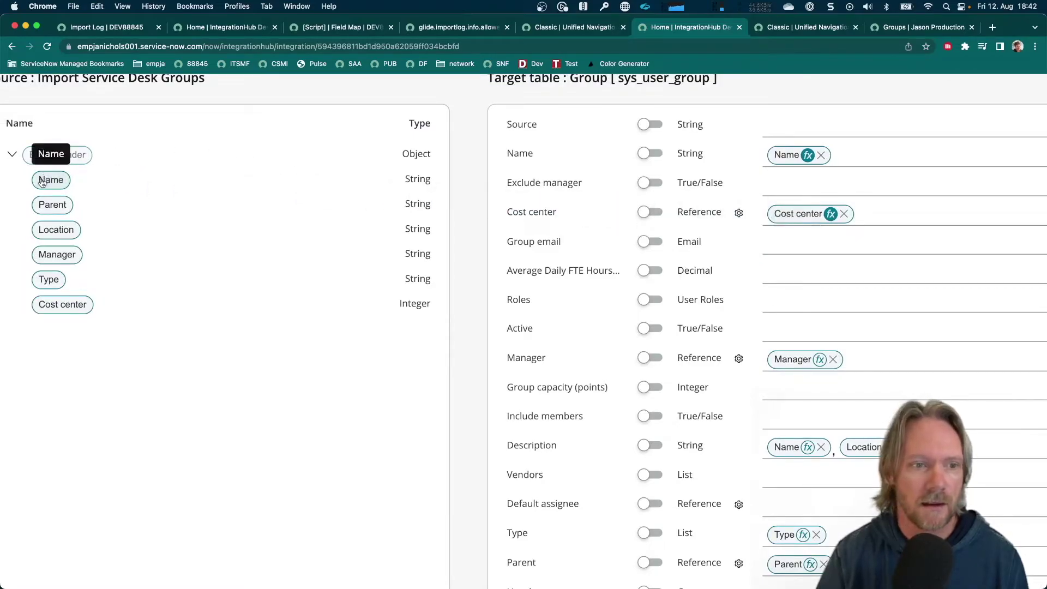
pyautogui.moveTo(49, 180); pyautogui.dragTo(779, 246)
pyautogui.hscroll(3, 786, 264)
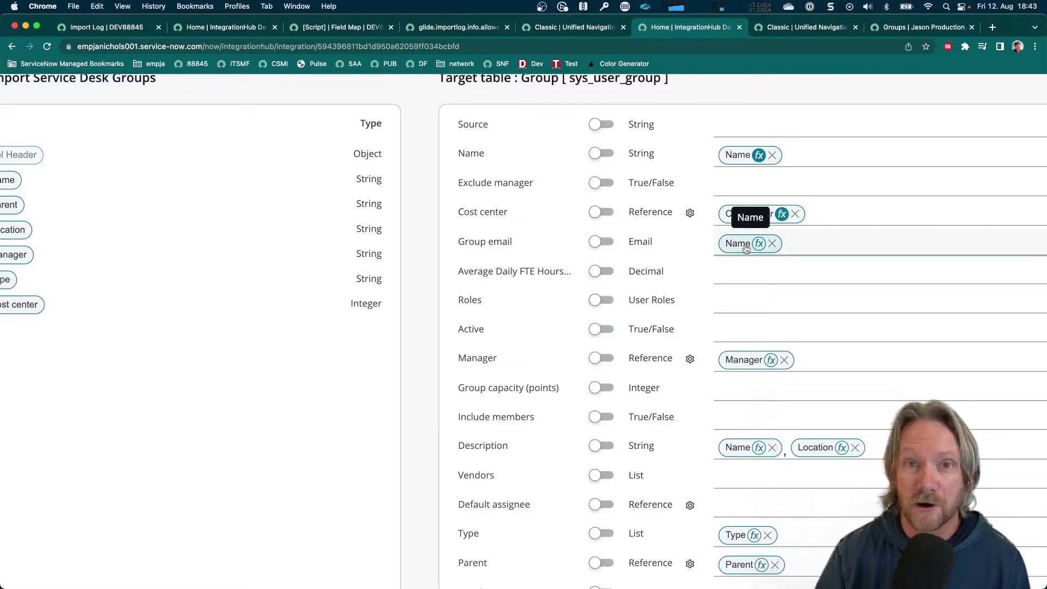
pyautogui.click(791, 242)
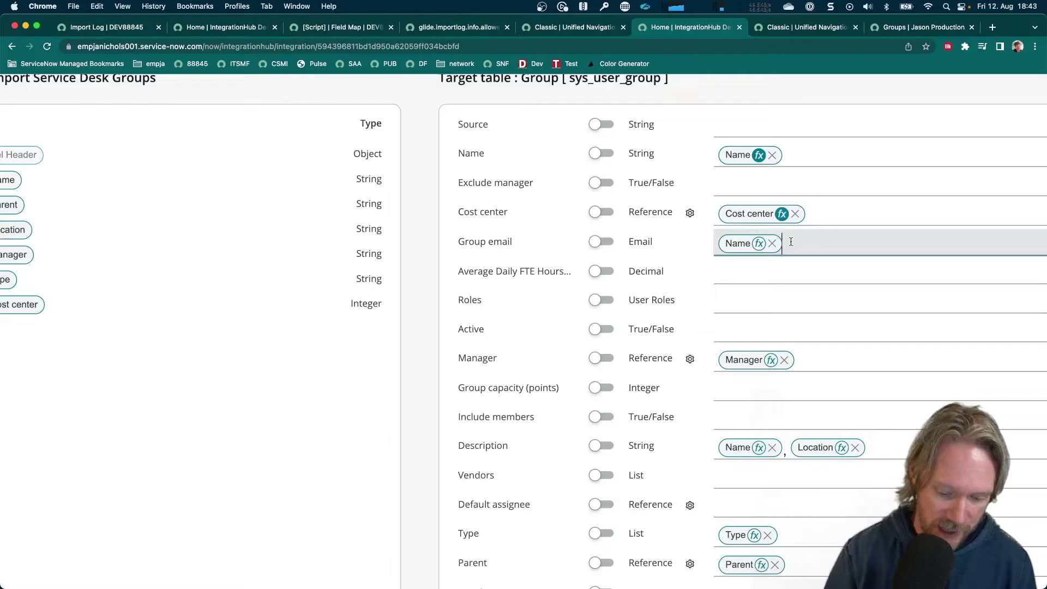
pyautogui.write('@')
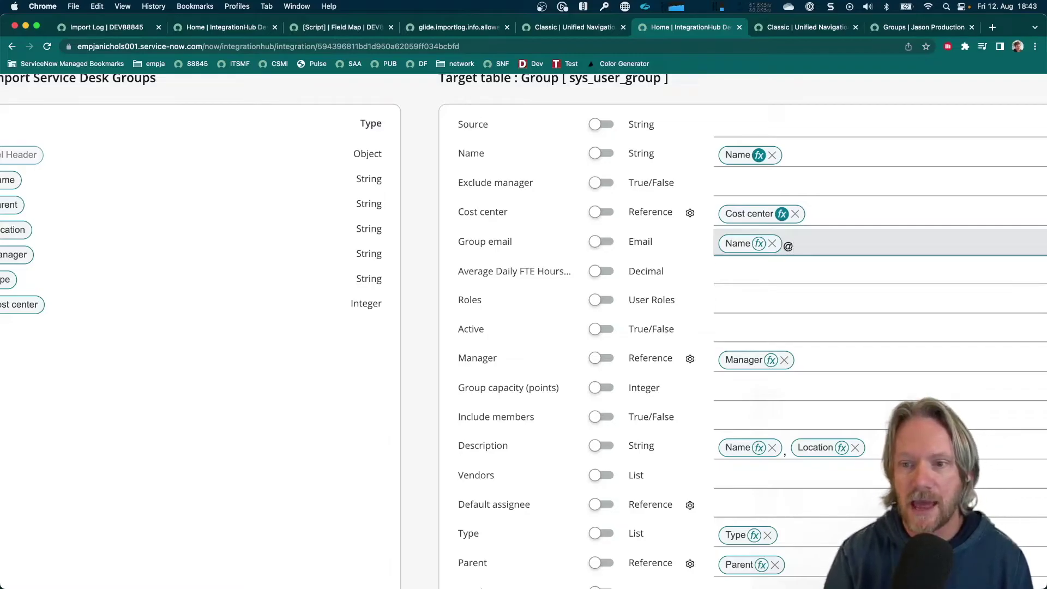
pyautogui.write('company.com')
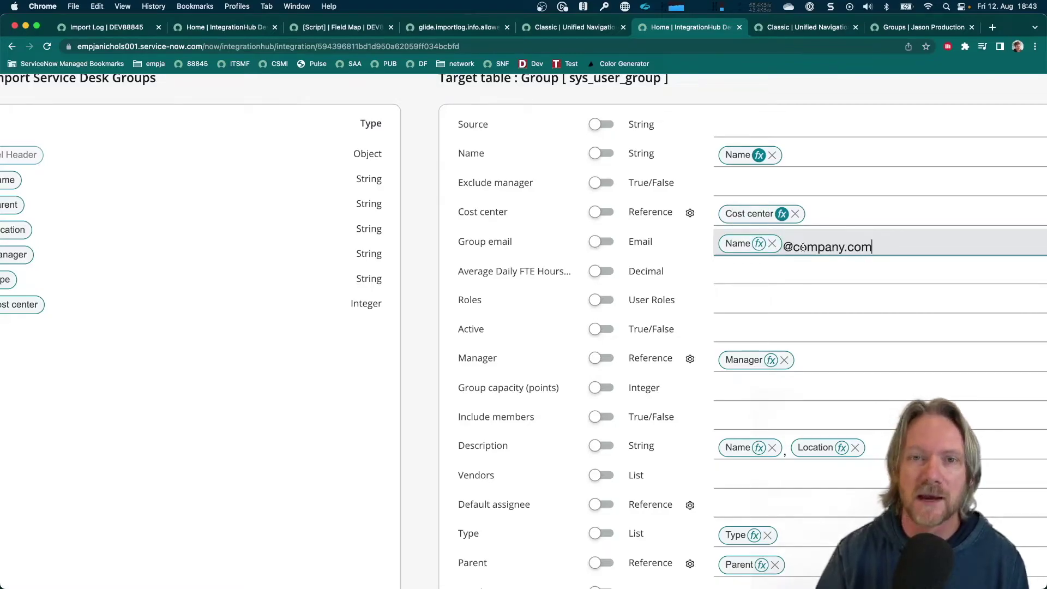
pyautogui.click(758, 247)
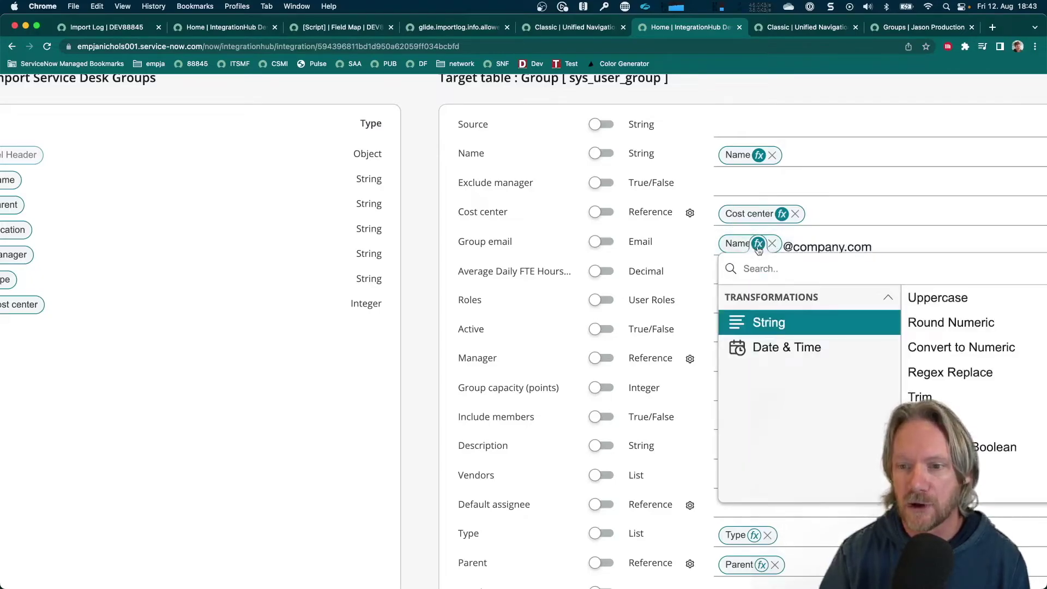
# - Add a Regex Replace to Group email's Name piece with match_regex \s and empty replacement
pyautogui.click(932, 373)
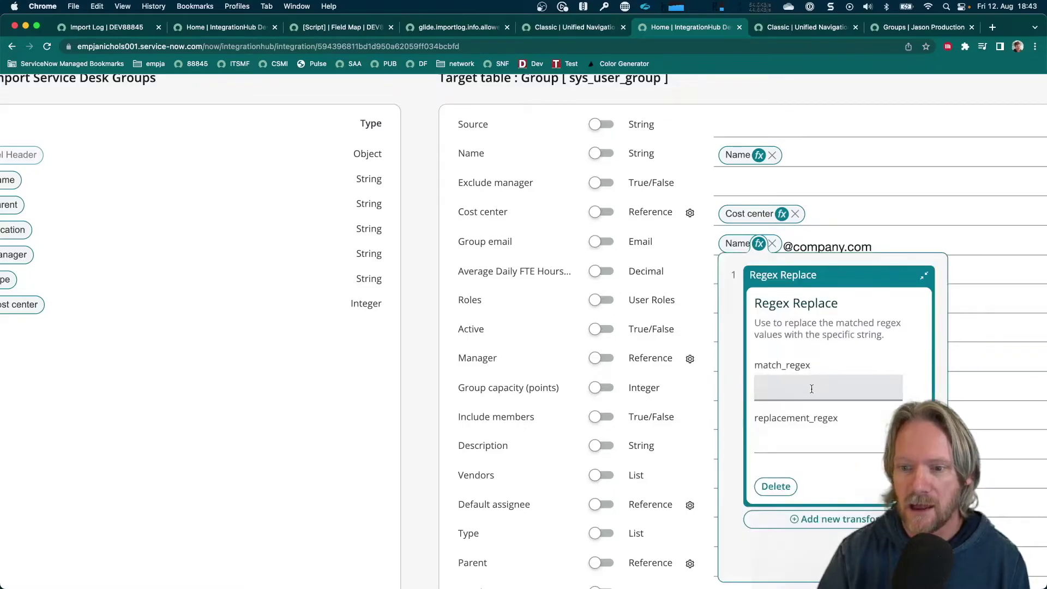
pyautogui.click(811, 389)
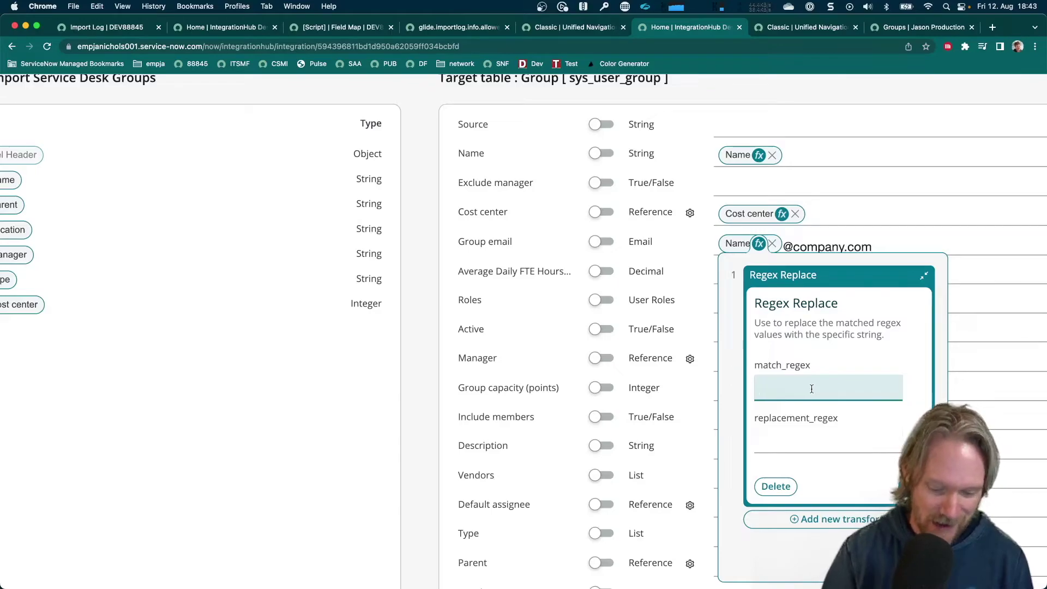
pyautogui.write('\\')
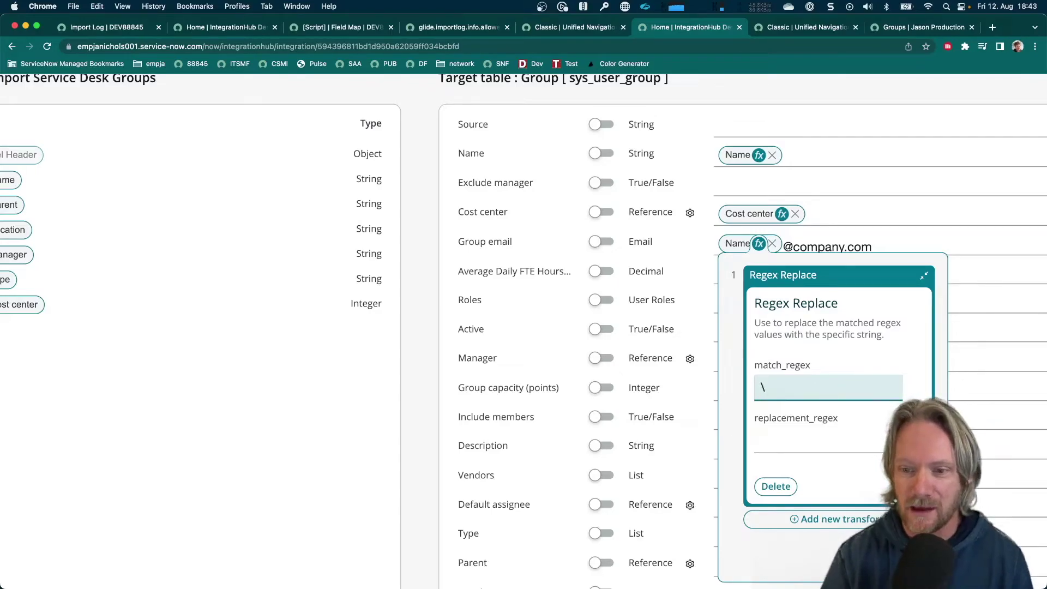
pyautogui.write('s')
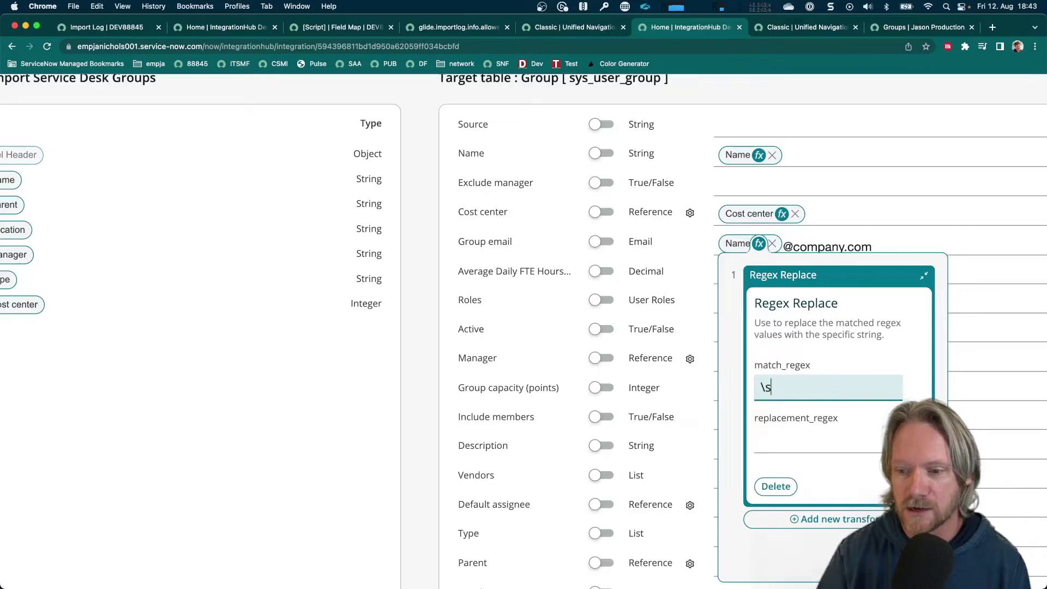
pyautogui.press('Return')
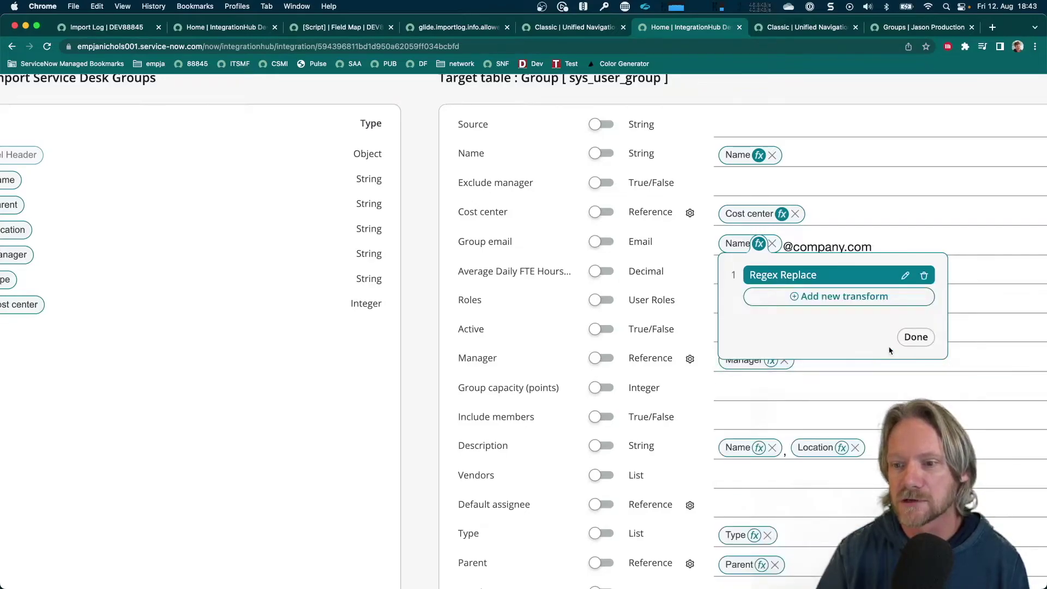
# - Empty the Roles mapping field, removing the stray text and leftover 'javascript:' script
pyautogui.click(915, 337)
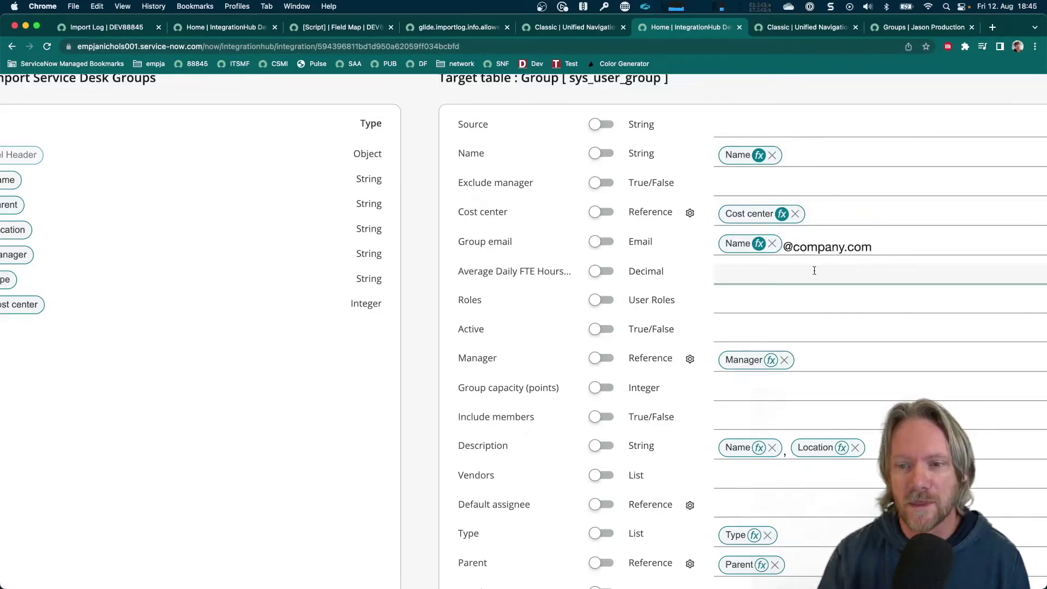
pyautogui.click(784, 296)
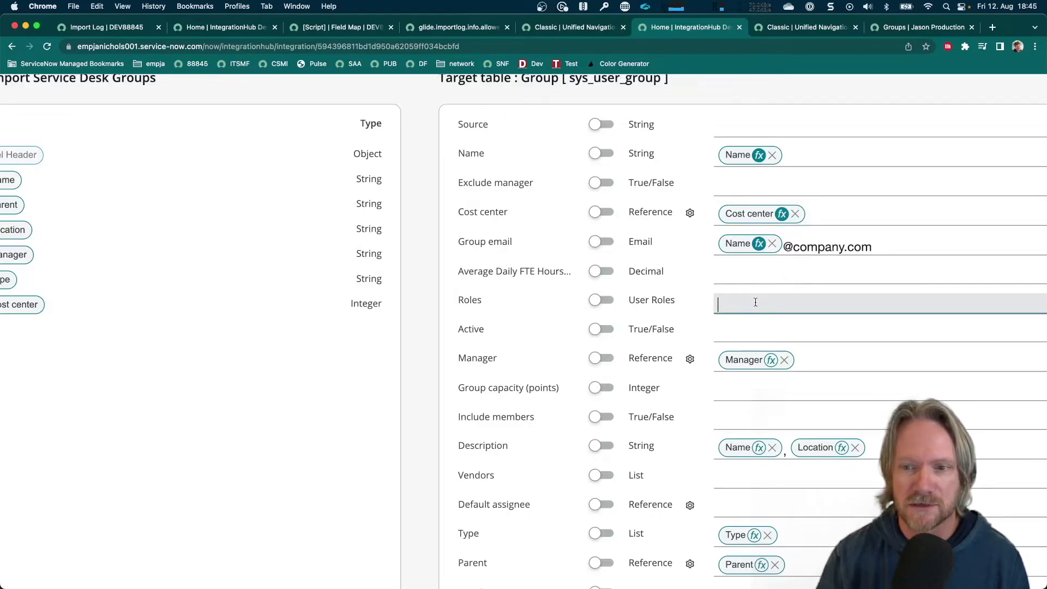
pyautogui.write('sdfdasfgda')
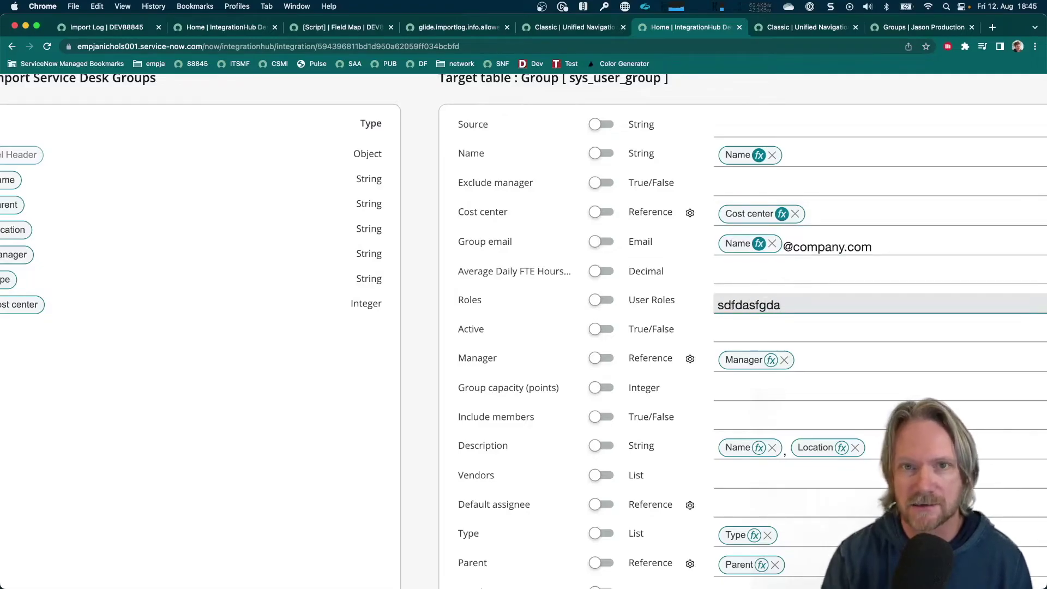
pyautogui.press('BackSpace')
pyautogui.press('BackSpace')
pyautogui.press('BackSpace')
pyautogui.press('BackSpace')
pyautogui.press('BackSpace')
pyautogui.press('BackSpace')
pyautogui.press('BackSpace')
pyautogui.press('BackSpace')
pyautogui.press('BackSpace')
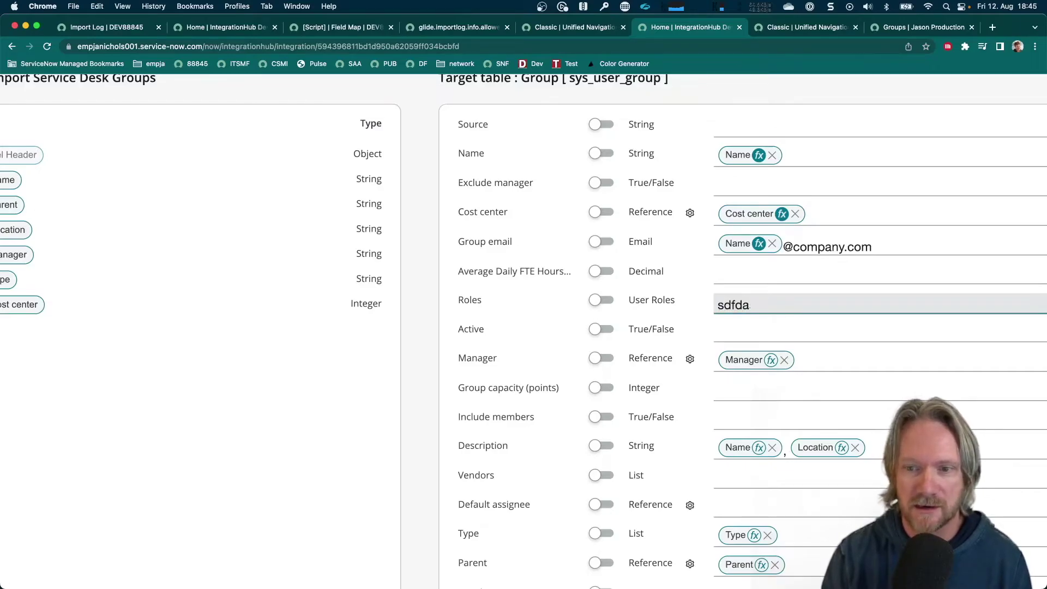
pyautogui.press('BackSpace')
pyautogui.write('javas')
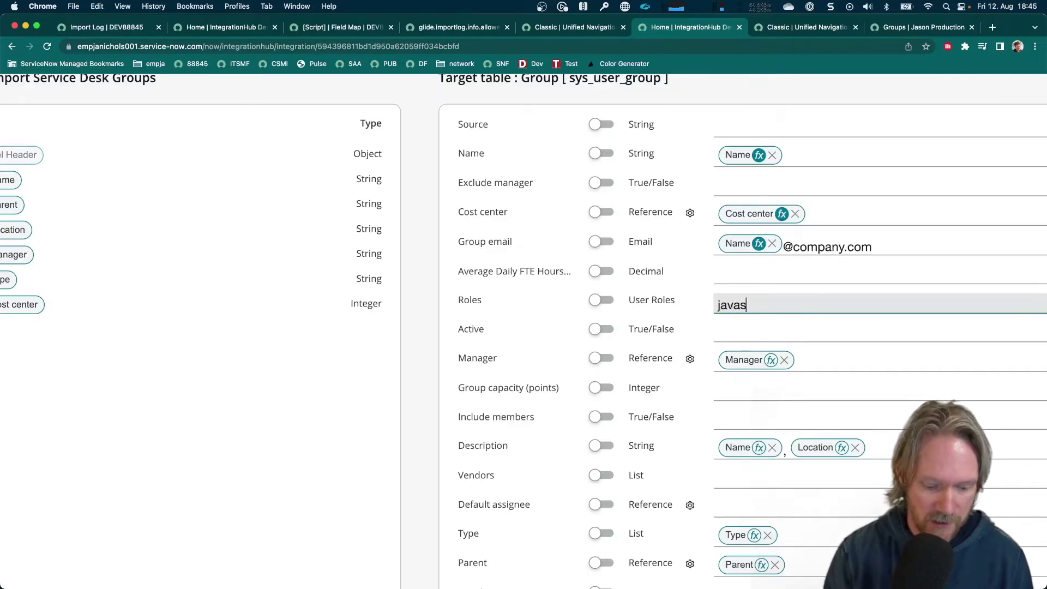
pyautogui.write('cript')
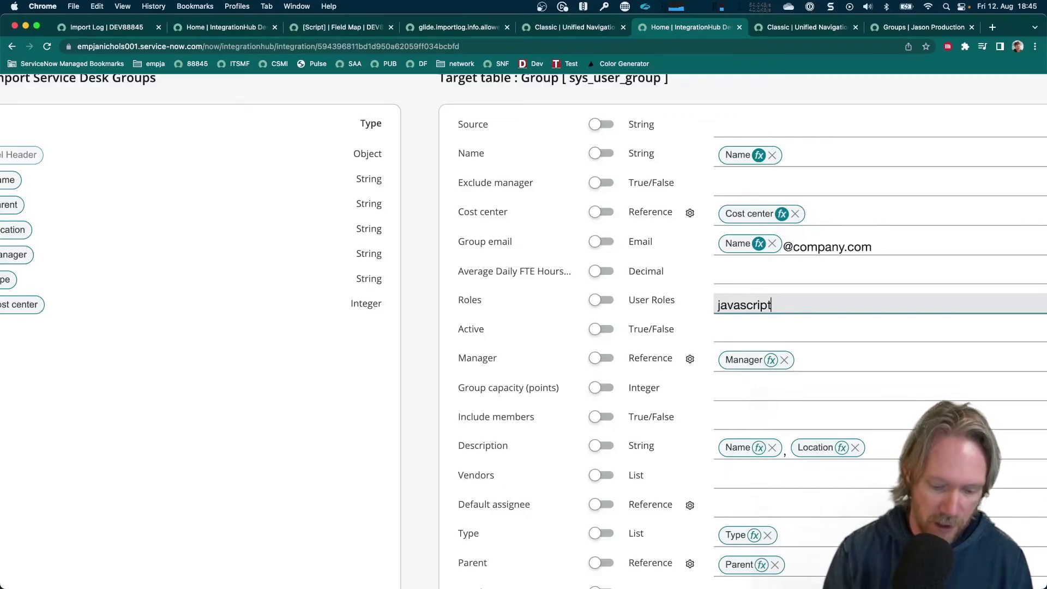
pyautogui.write(':')
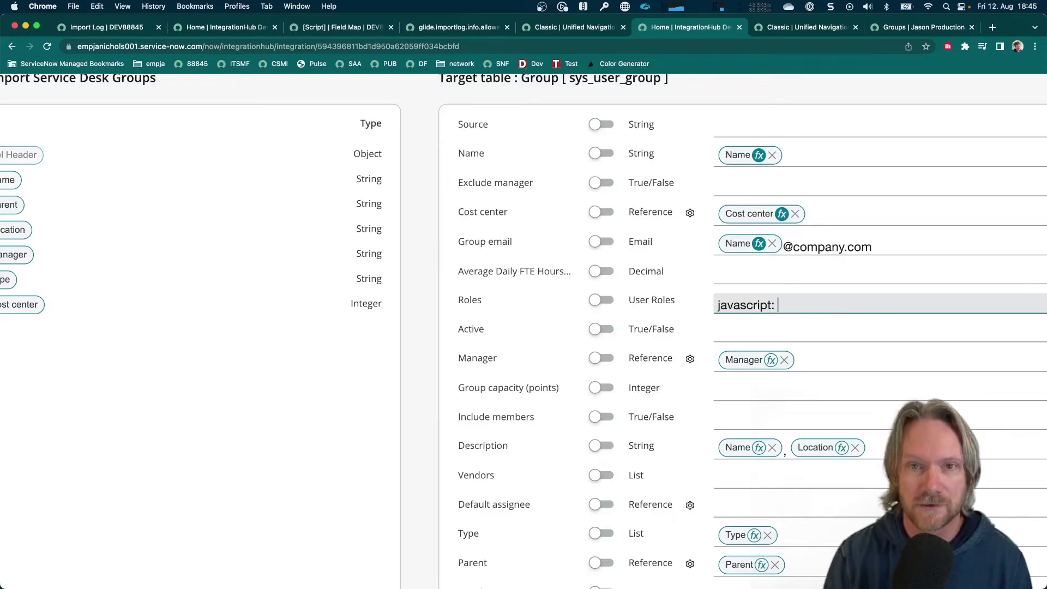
pyautogui.press('super+a')
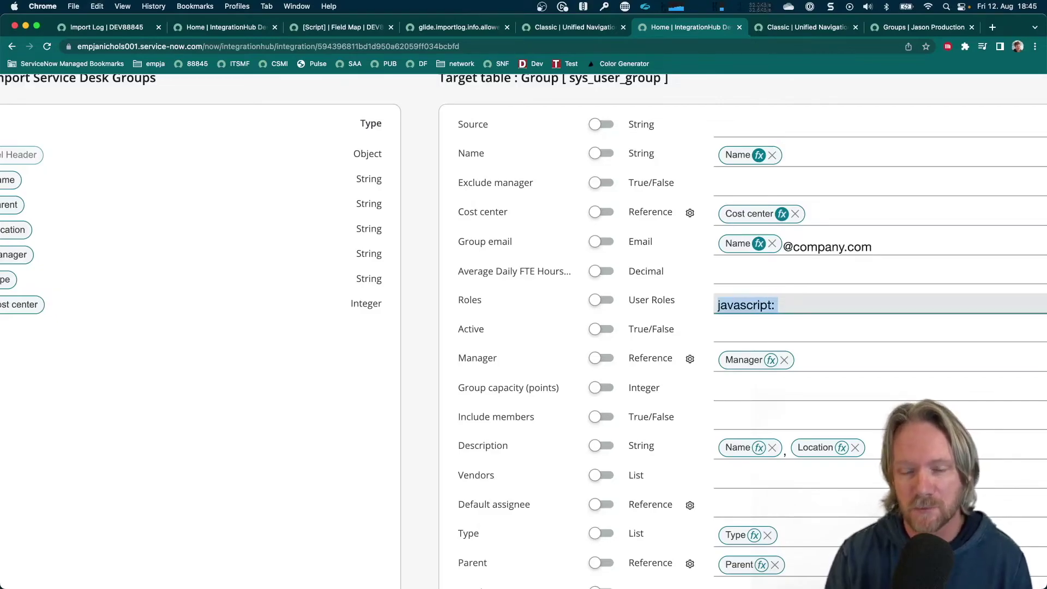
pyautogui.press('BackSpace')
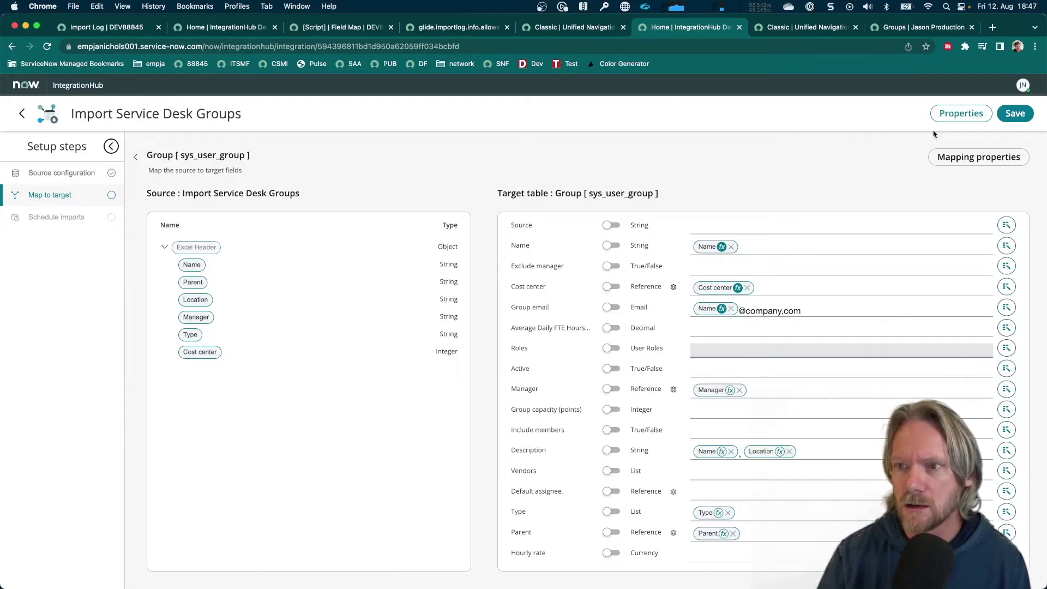
# - Save the Group field map and open the Schedule imports step, which shows zero executions
pyautogui.click(1013, 114)
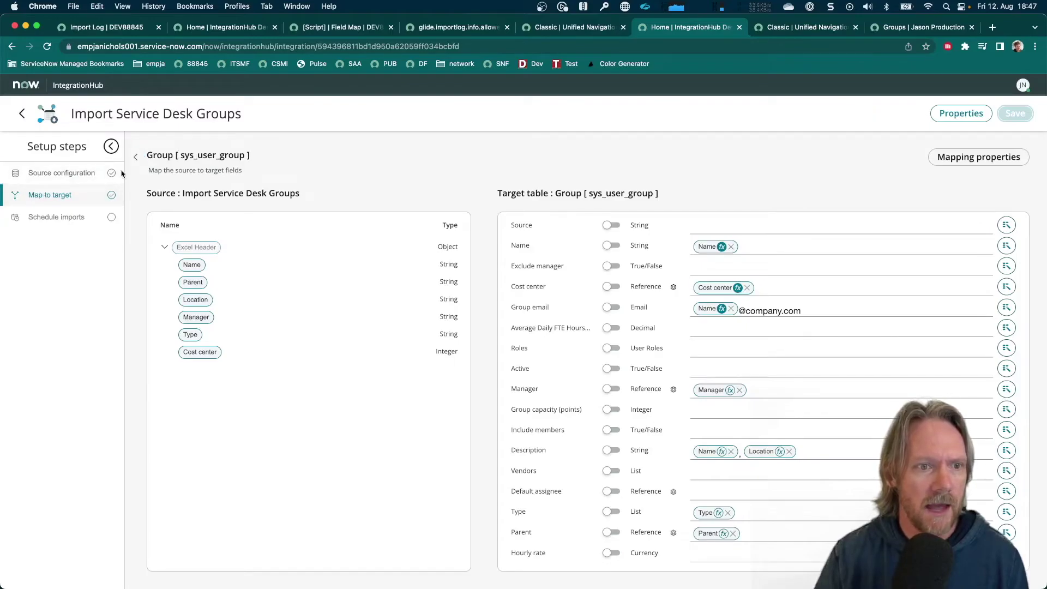
pyautogui.click(63, 215)
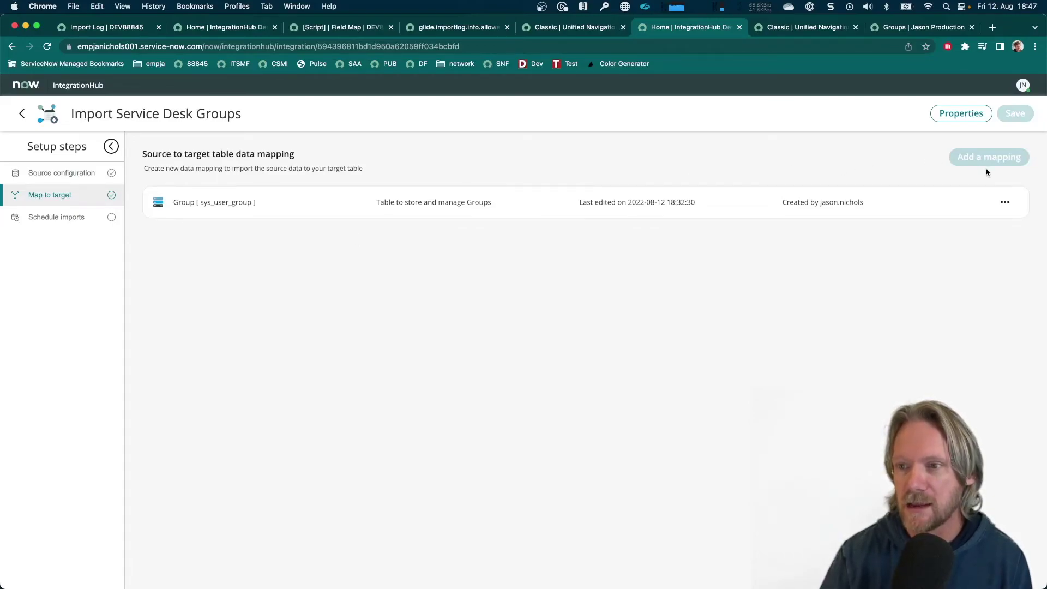
pyautogui.scroll(5, 986, 172)
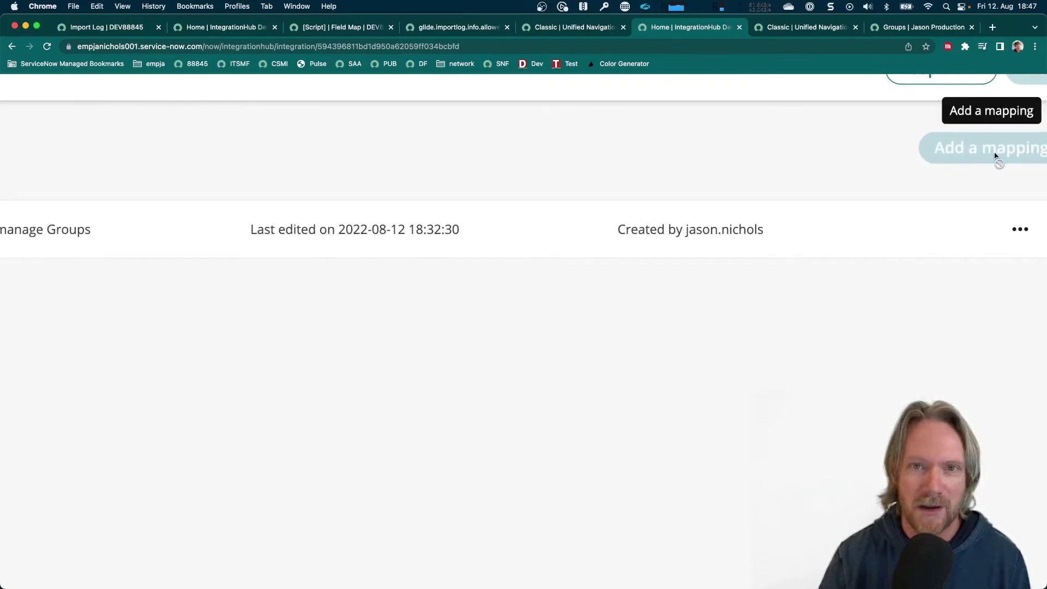
pyautogui.scroll(-5, 995, 156)
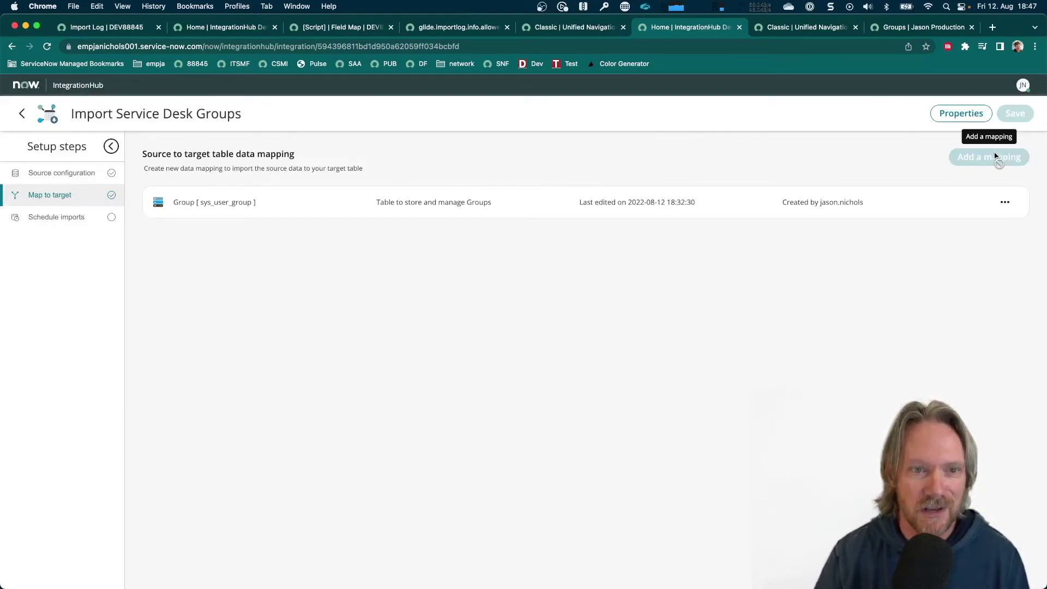
pyautogui.click(56, 218)
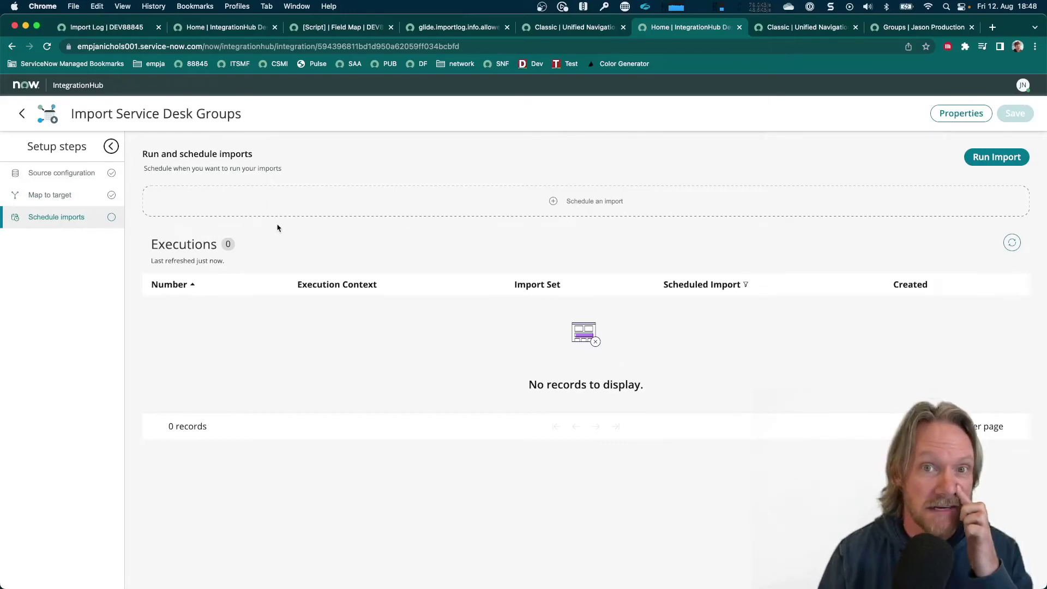
# - Discard the new schedule form and run the import once immediately
pyautogui.click(552, 203)
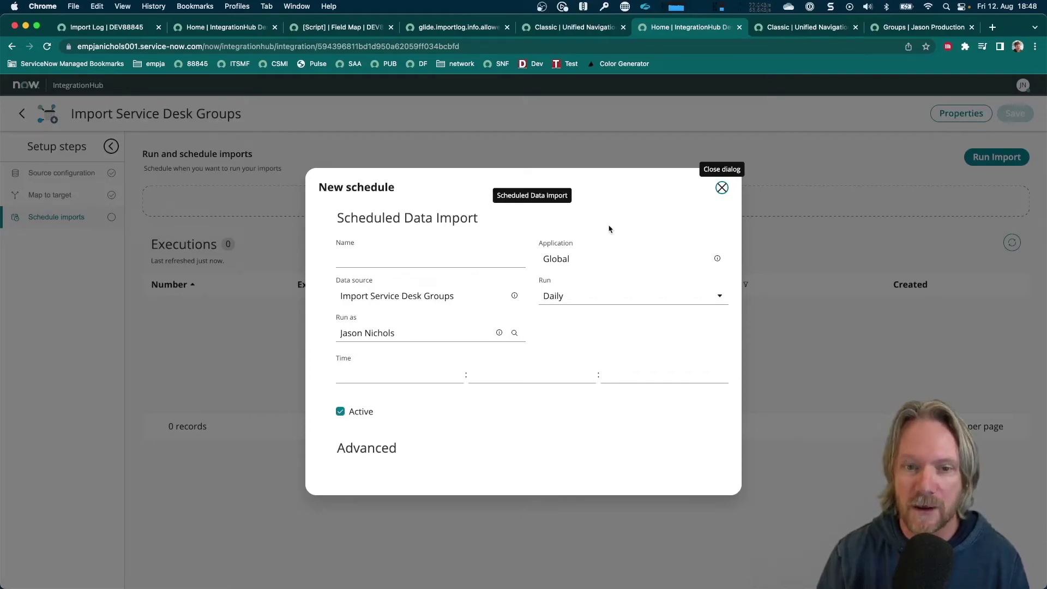
pyautogui.click(720, 189)
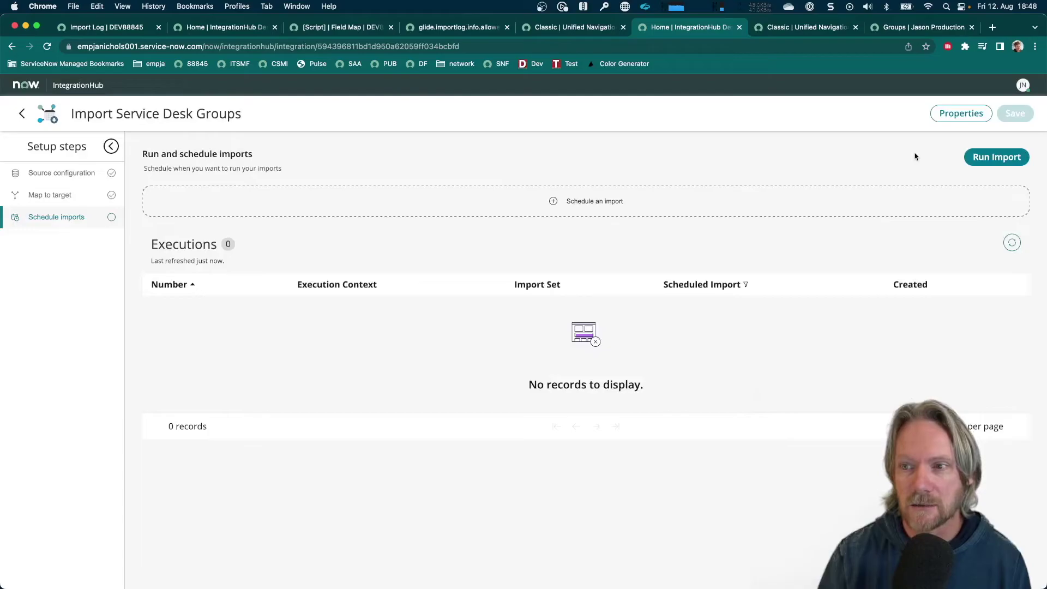
pyautogui.click(985, 158)
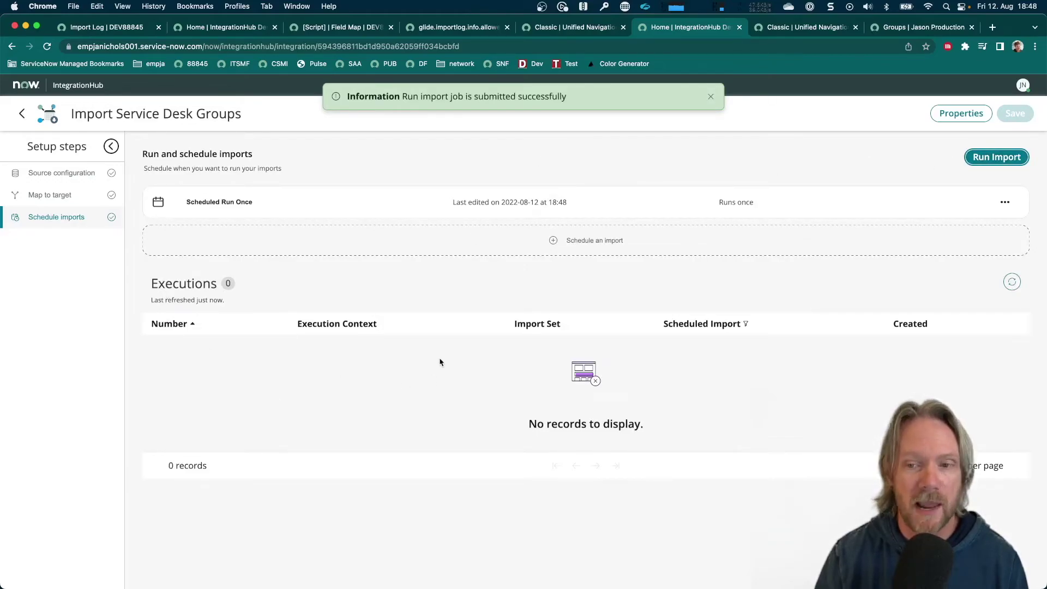
# - Refresh Executions and check EXE00001348's import logs: 6 rows processed, 0 errors
pyautogui.click(1011, 283)
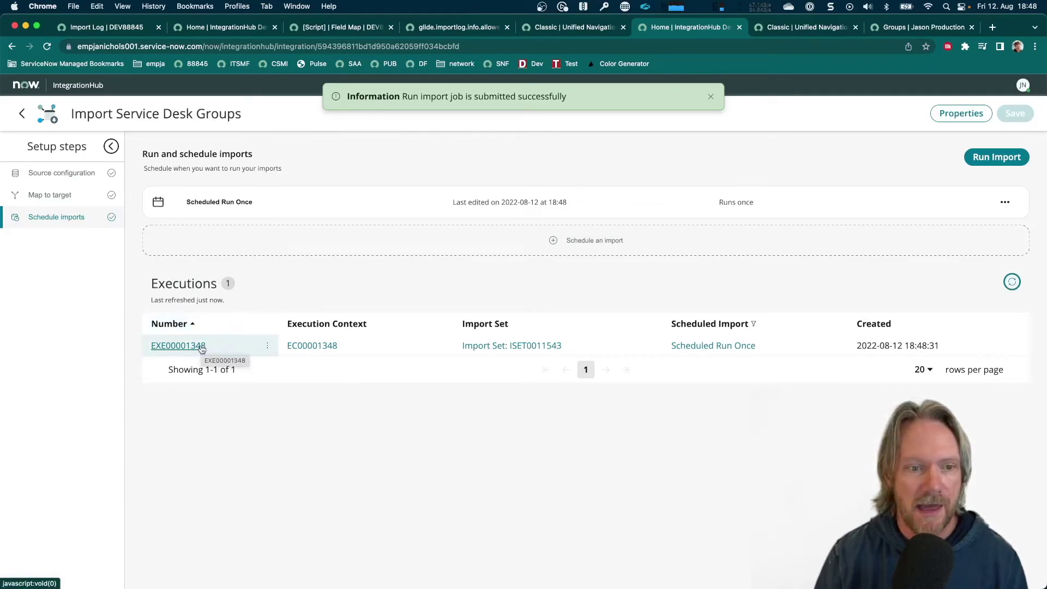
pyautogui.click(195, 349)
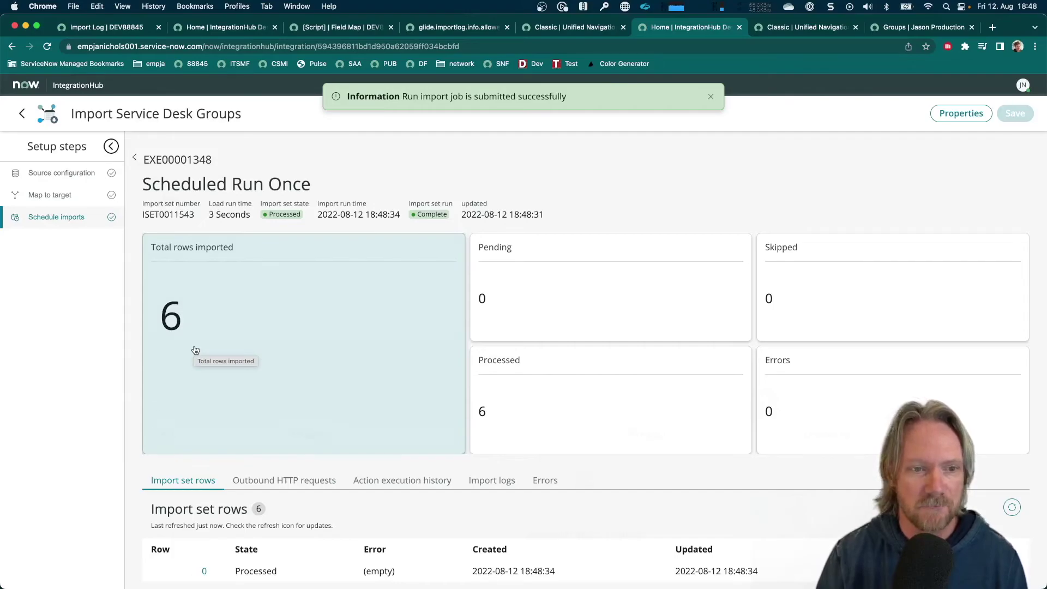
pyautogui.scroll(-2, 491, 436)
pyautogui.click(491, 365)
pyautogui.click(710, 96)
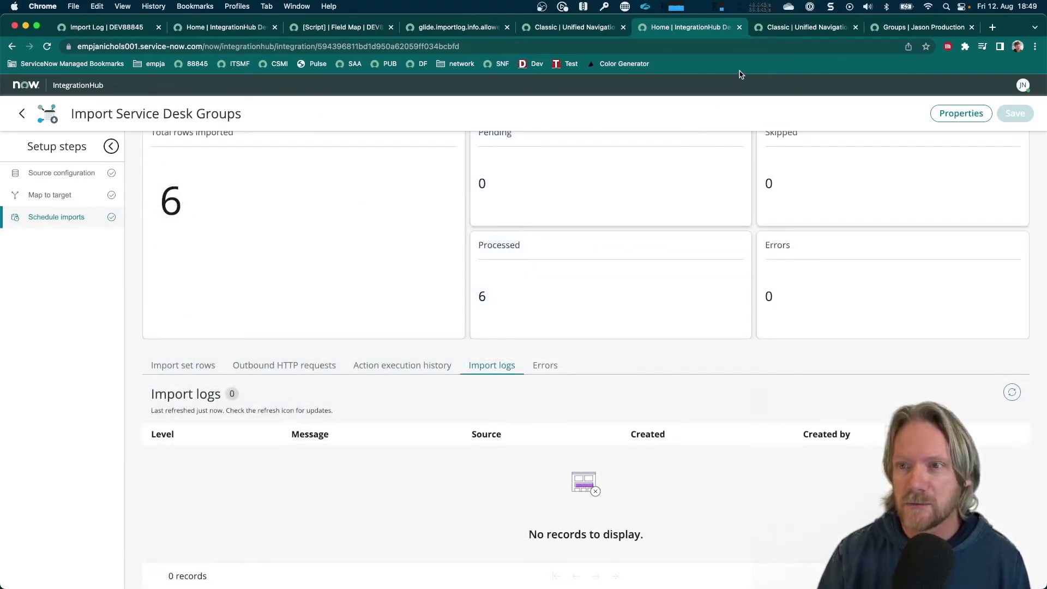
pyautogui.click(903, 30)
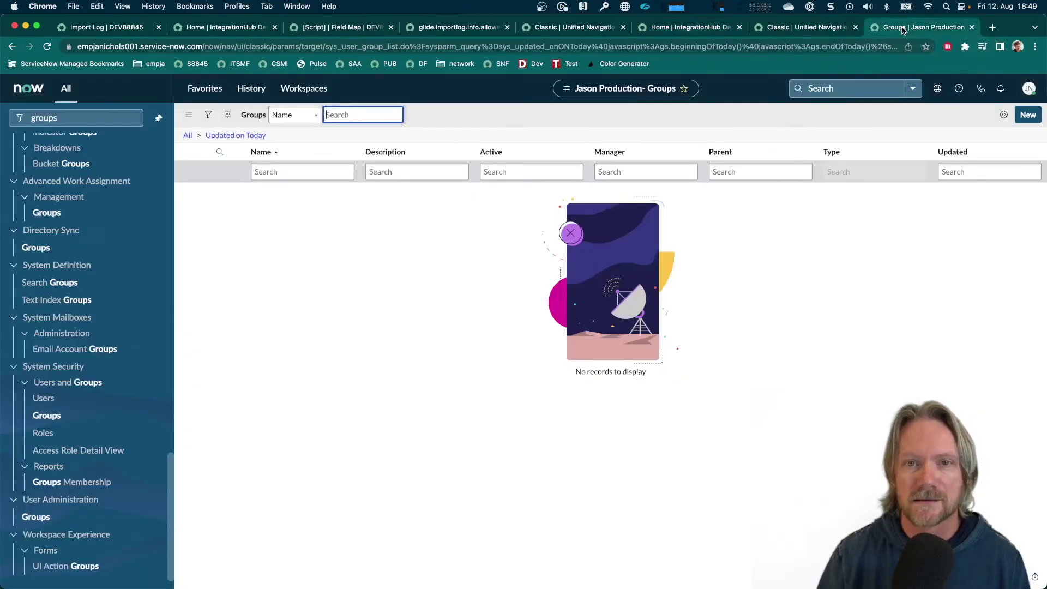
# - Filter Groups to today's updates and inspect Service Desk Admins' imported description
pyautogui.click(242, 137)
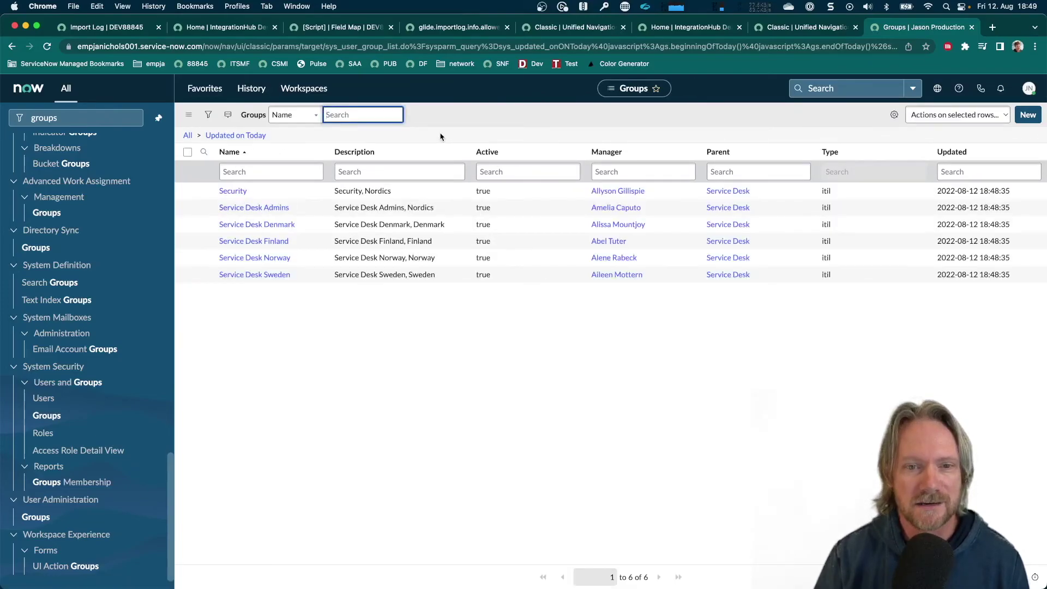
pyautogui.click(252, 209)
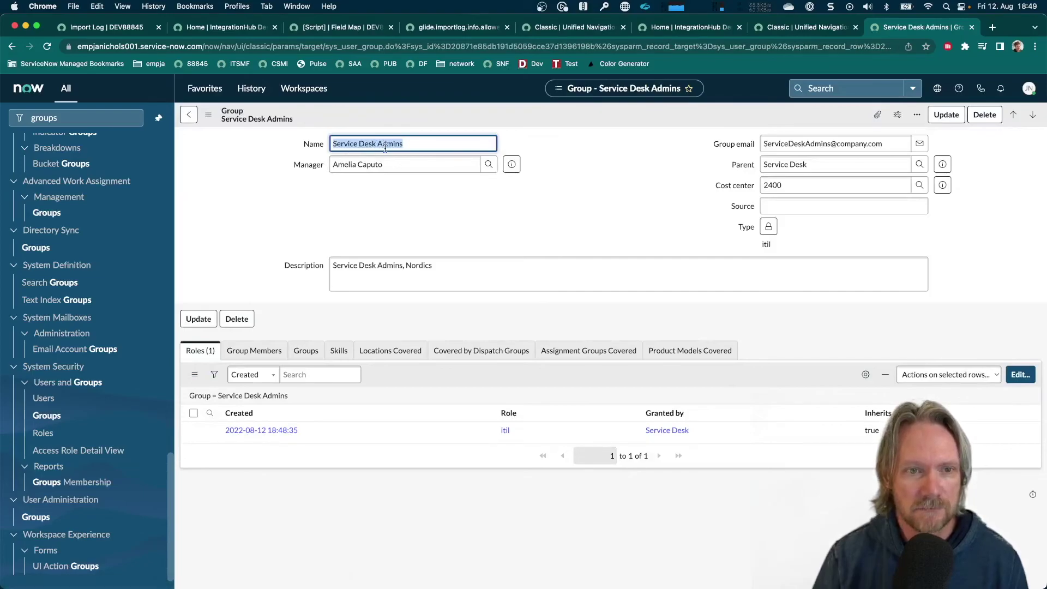
pyautogui.click(372, 265)
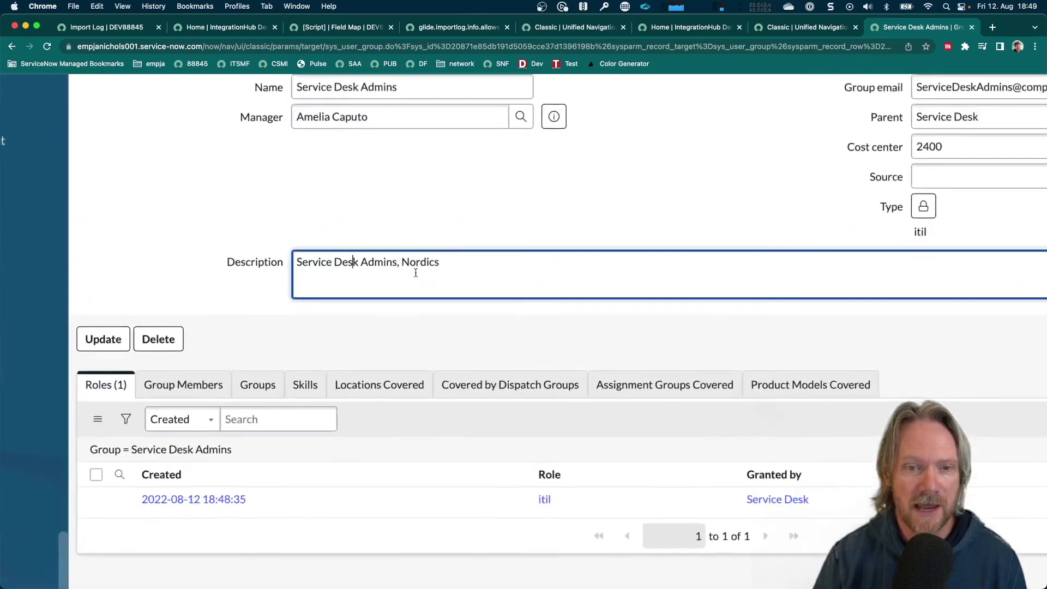
pyautogui.click(386, 261)
pyautogui.press('shift+super+Left')
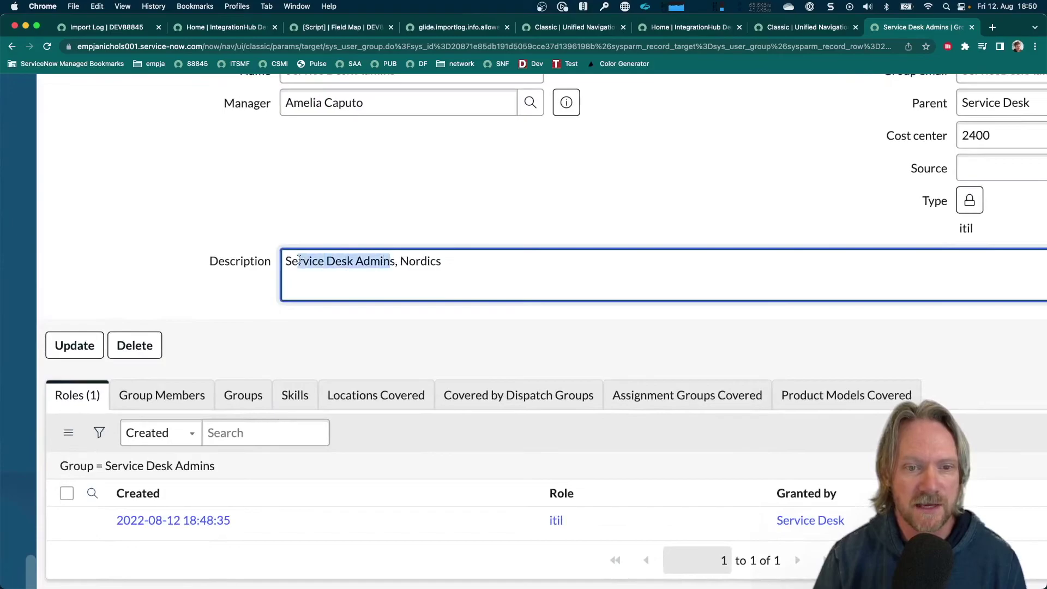
pyautogui.keyDown('shift'); pyautogui.click(394, 261); pyautogui.keyUp('shift')
pyautogui.doubleClick(416, 262)
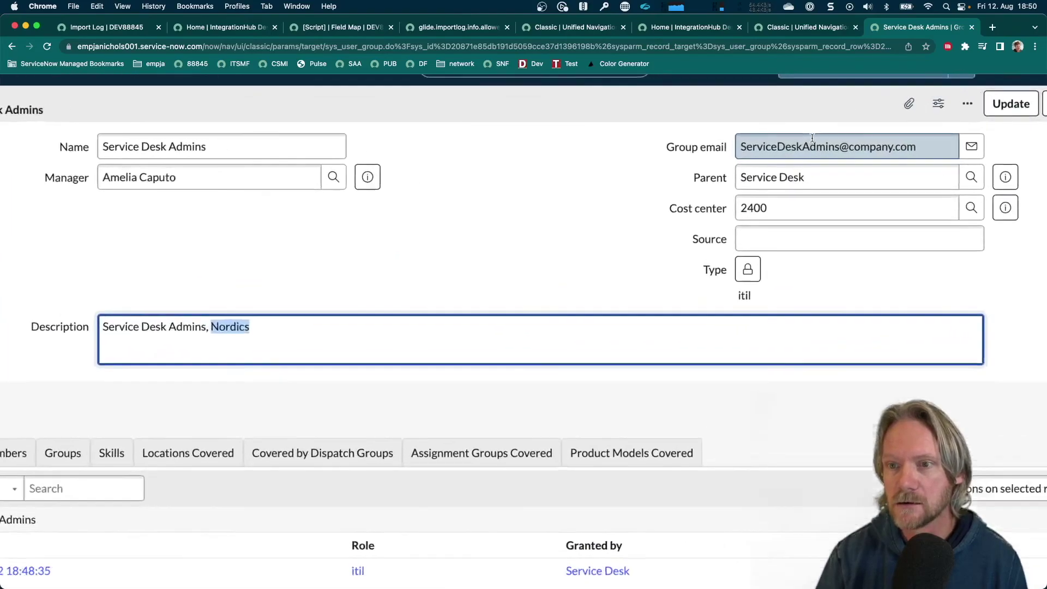
# - Check Service Desk Admins' imported group email and cost center values
pyautogui.click(768, 143)
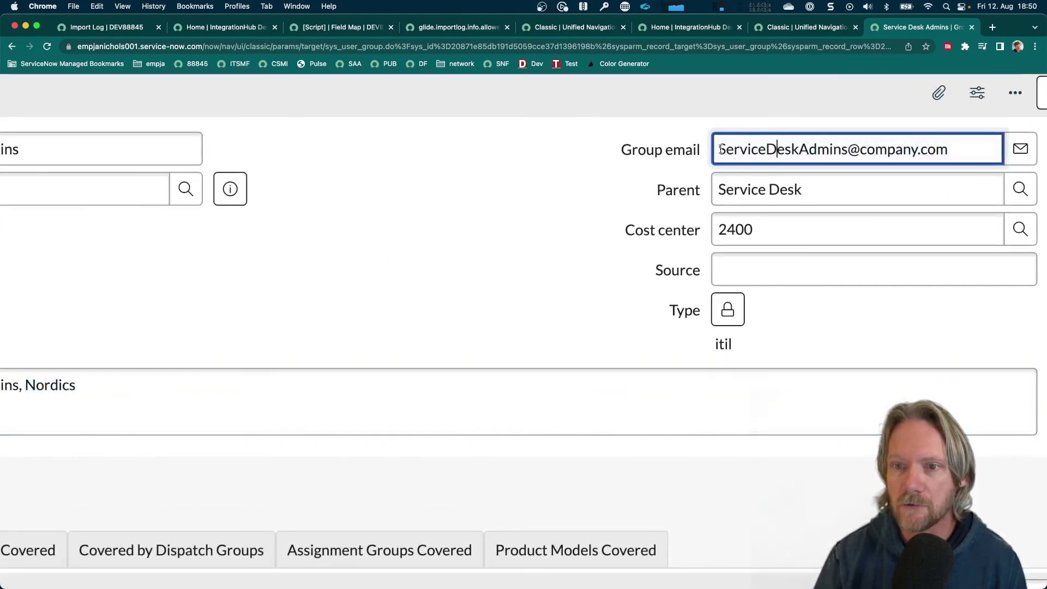
pyautogui.moveTo(718, 148); pyautogui.dragTo(777, 148)
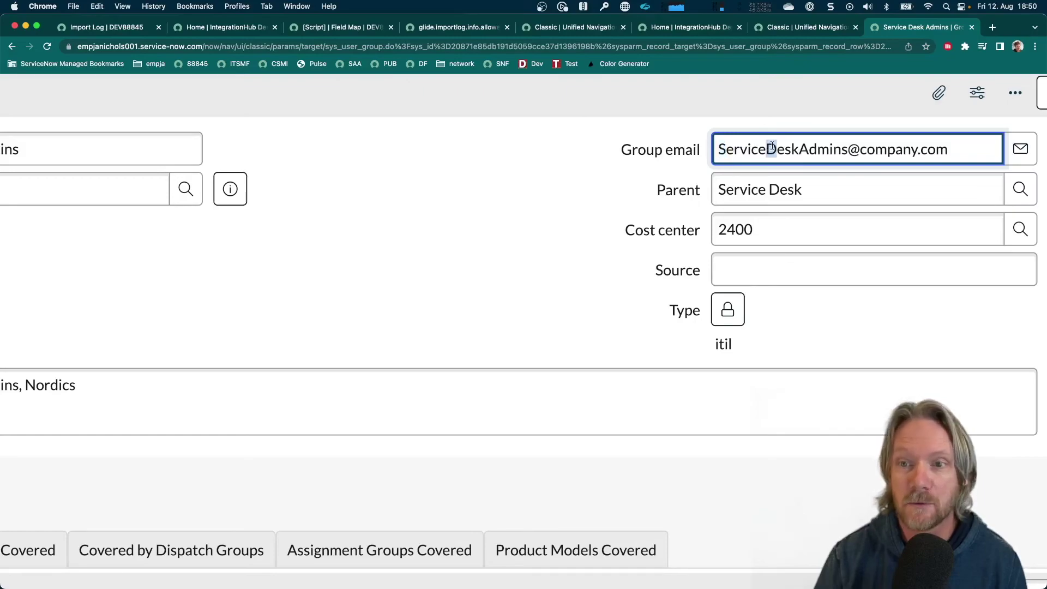
pyautogui.click(799, 146)
pyautogui.press('Left')
pyautogui.press('Left')
pyautogui.press('Left')
pyautogui.press('Left')
pyautogui.press('Left')
pyautogui.press('Left')
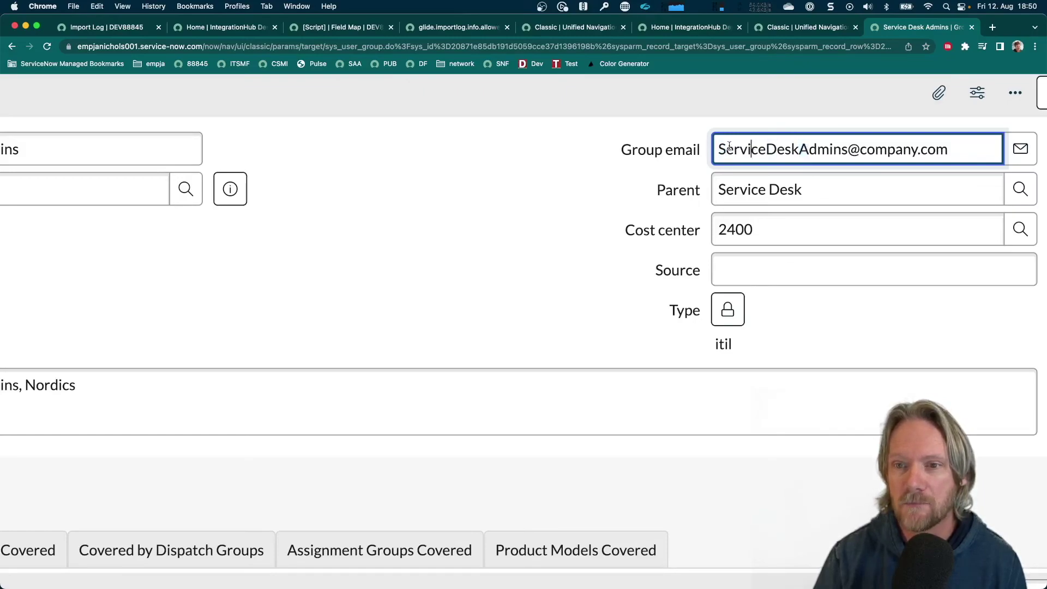
pyautogui.moveTo(718, 149); pyautogui.dragTo(987, 143)
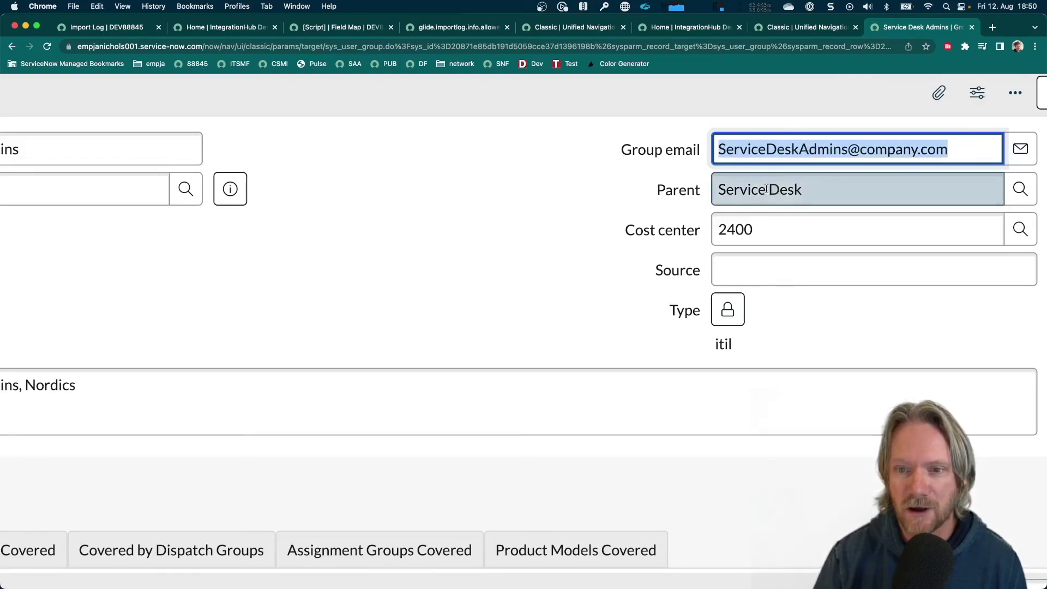
pyautogui.click(741, 223)
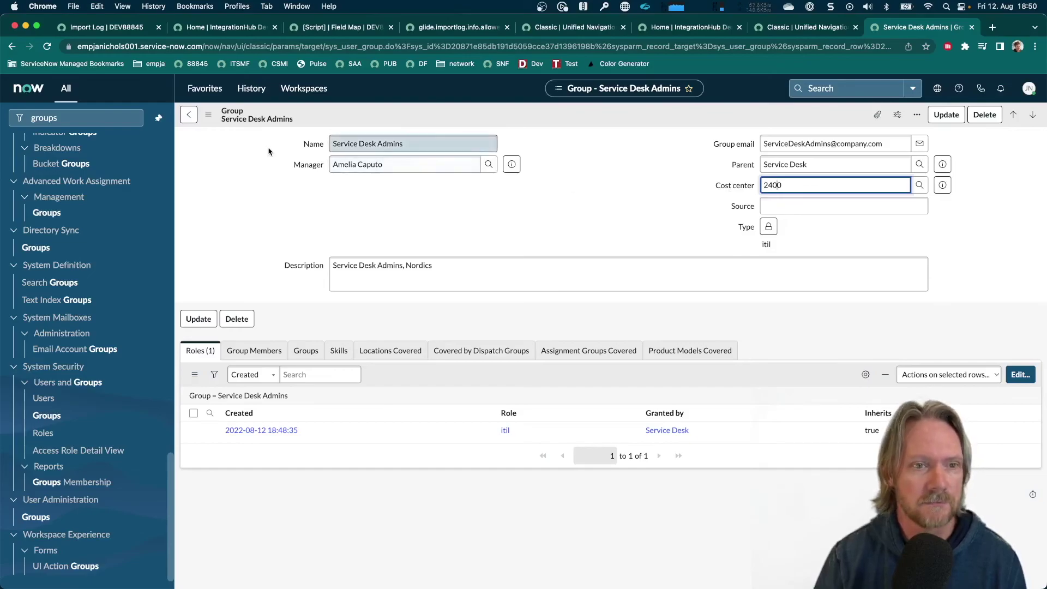
pyautogui.click(189, 116)
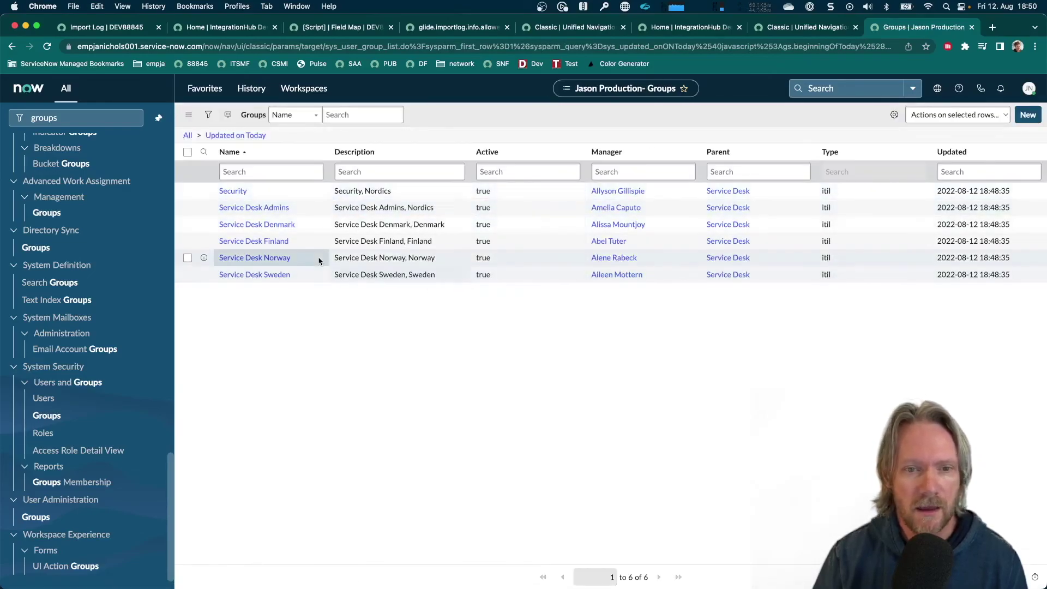
# - Open the Service Desk Denmark record from today's imported groups list
pyautogui.click(258, 229)
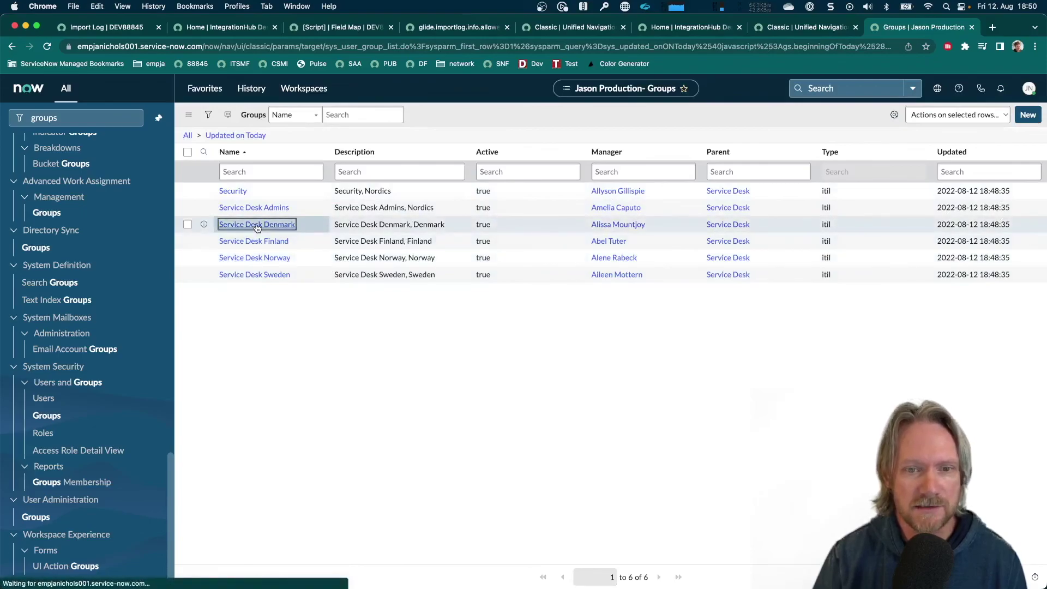